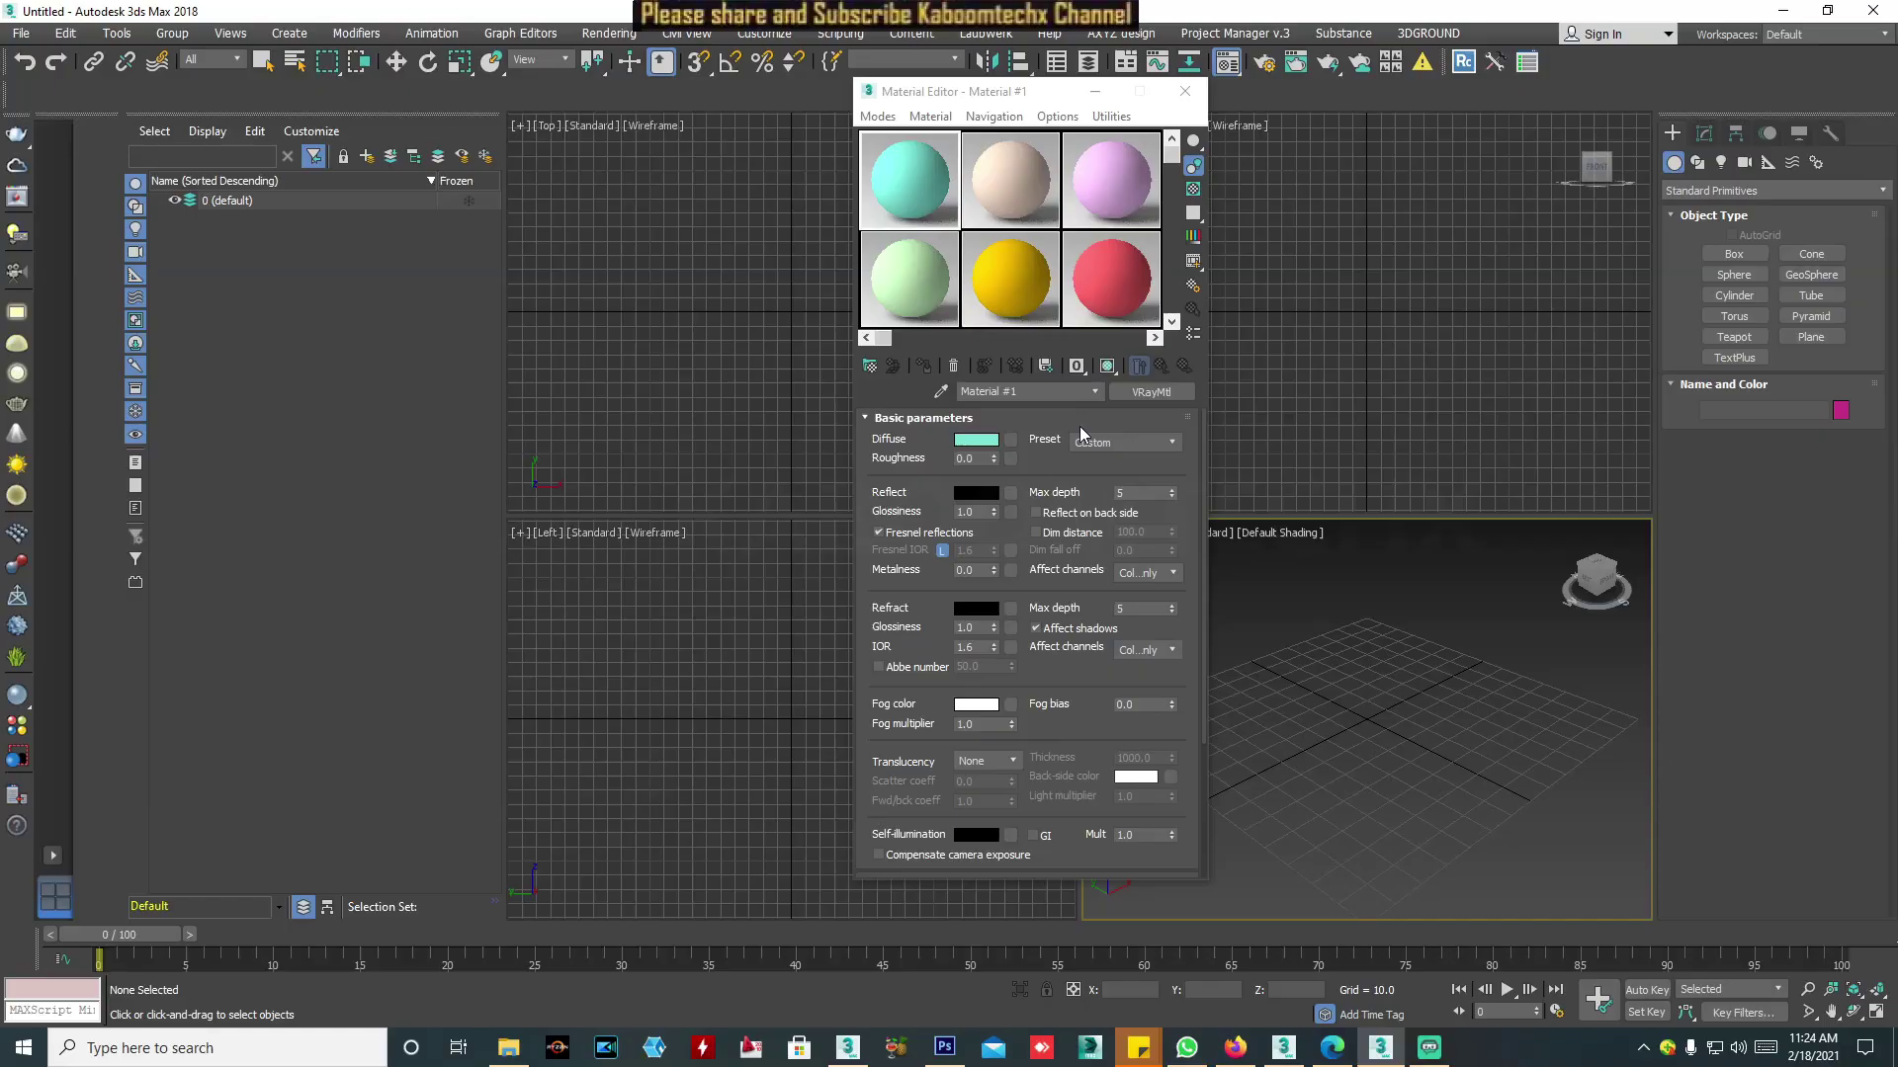
Open, close and reopen the Material/Map Browser from the Material Editor.
click(870, 368)
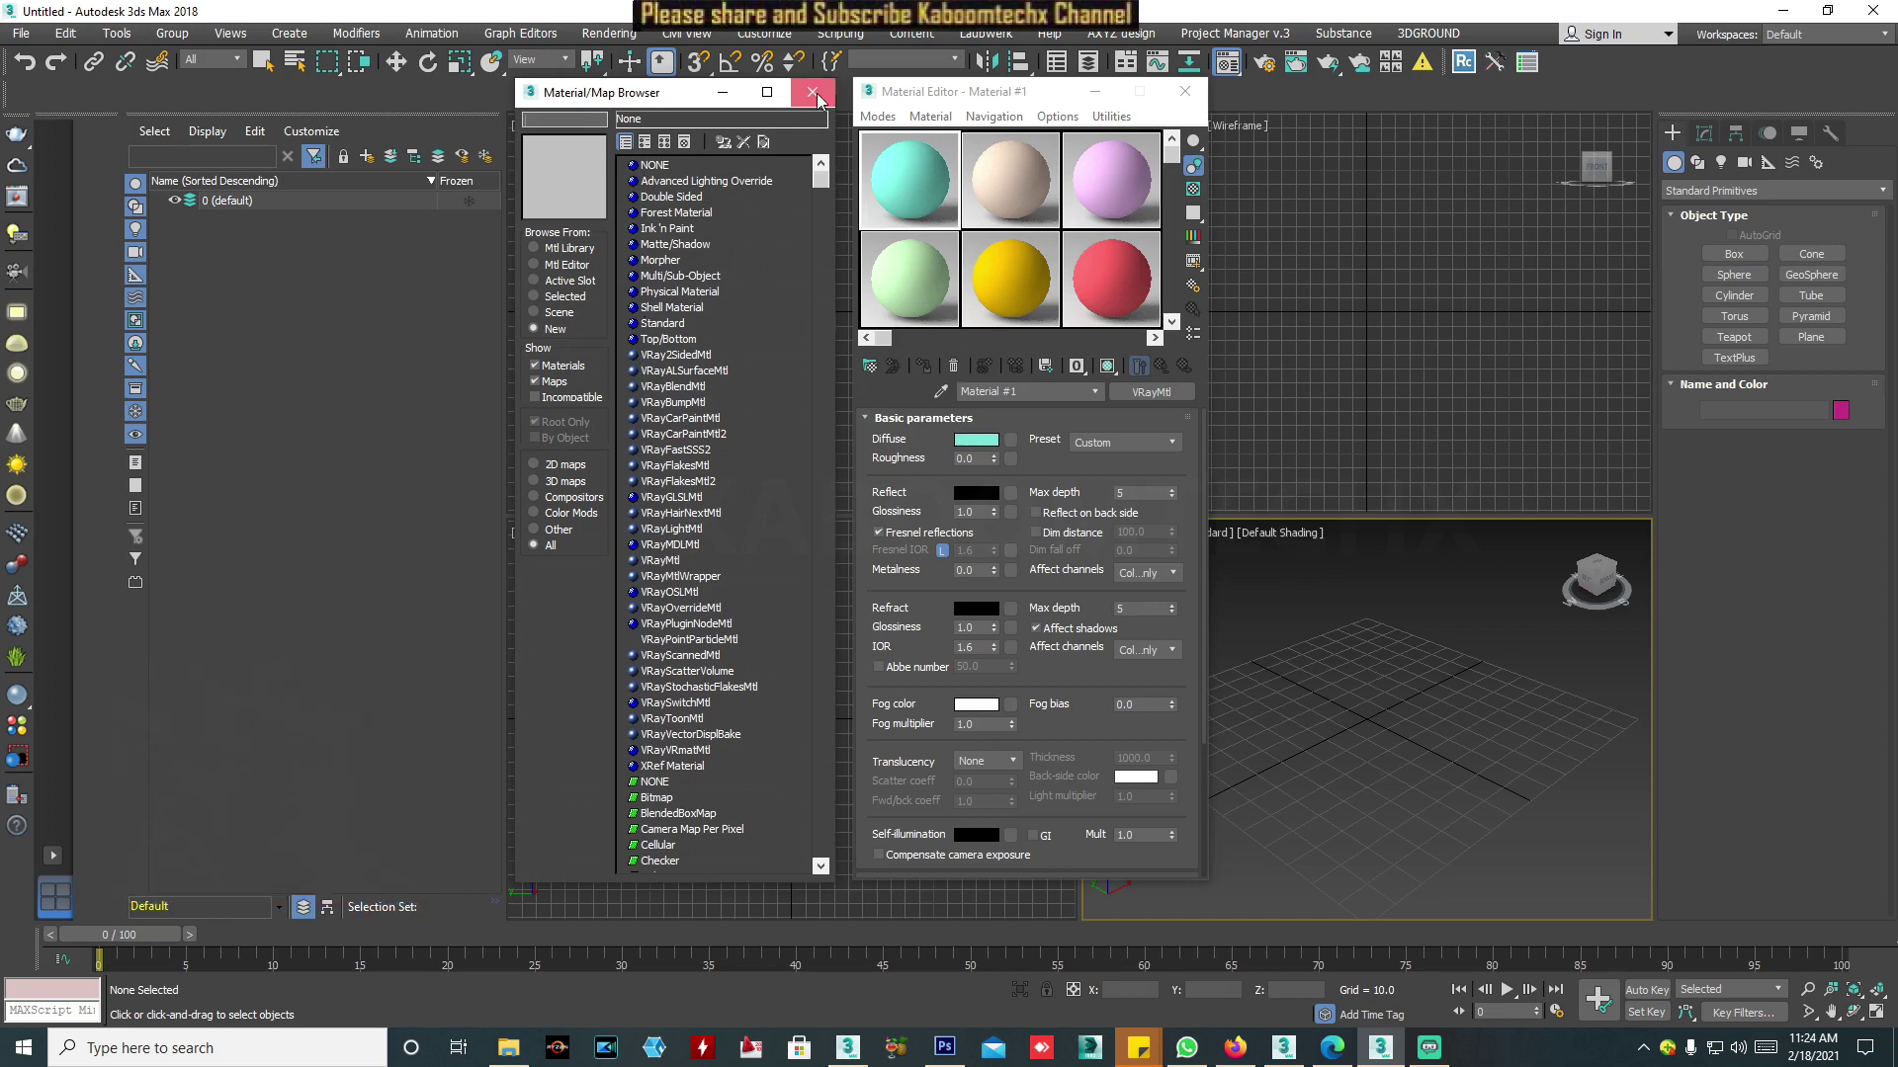
click(812, 92)
click(870, 373)
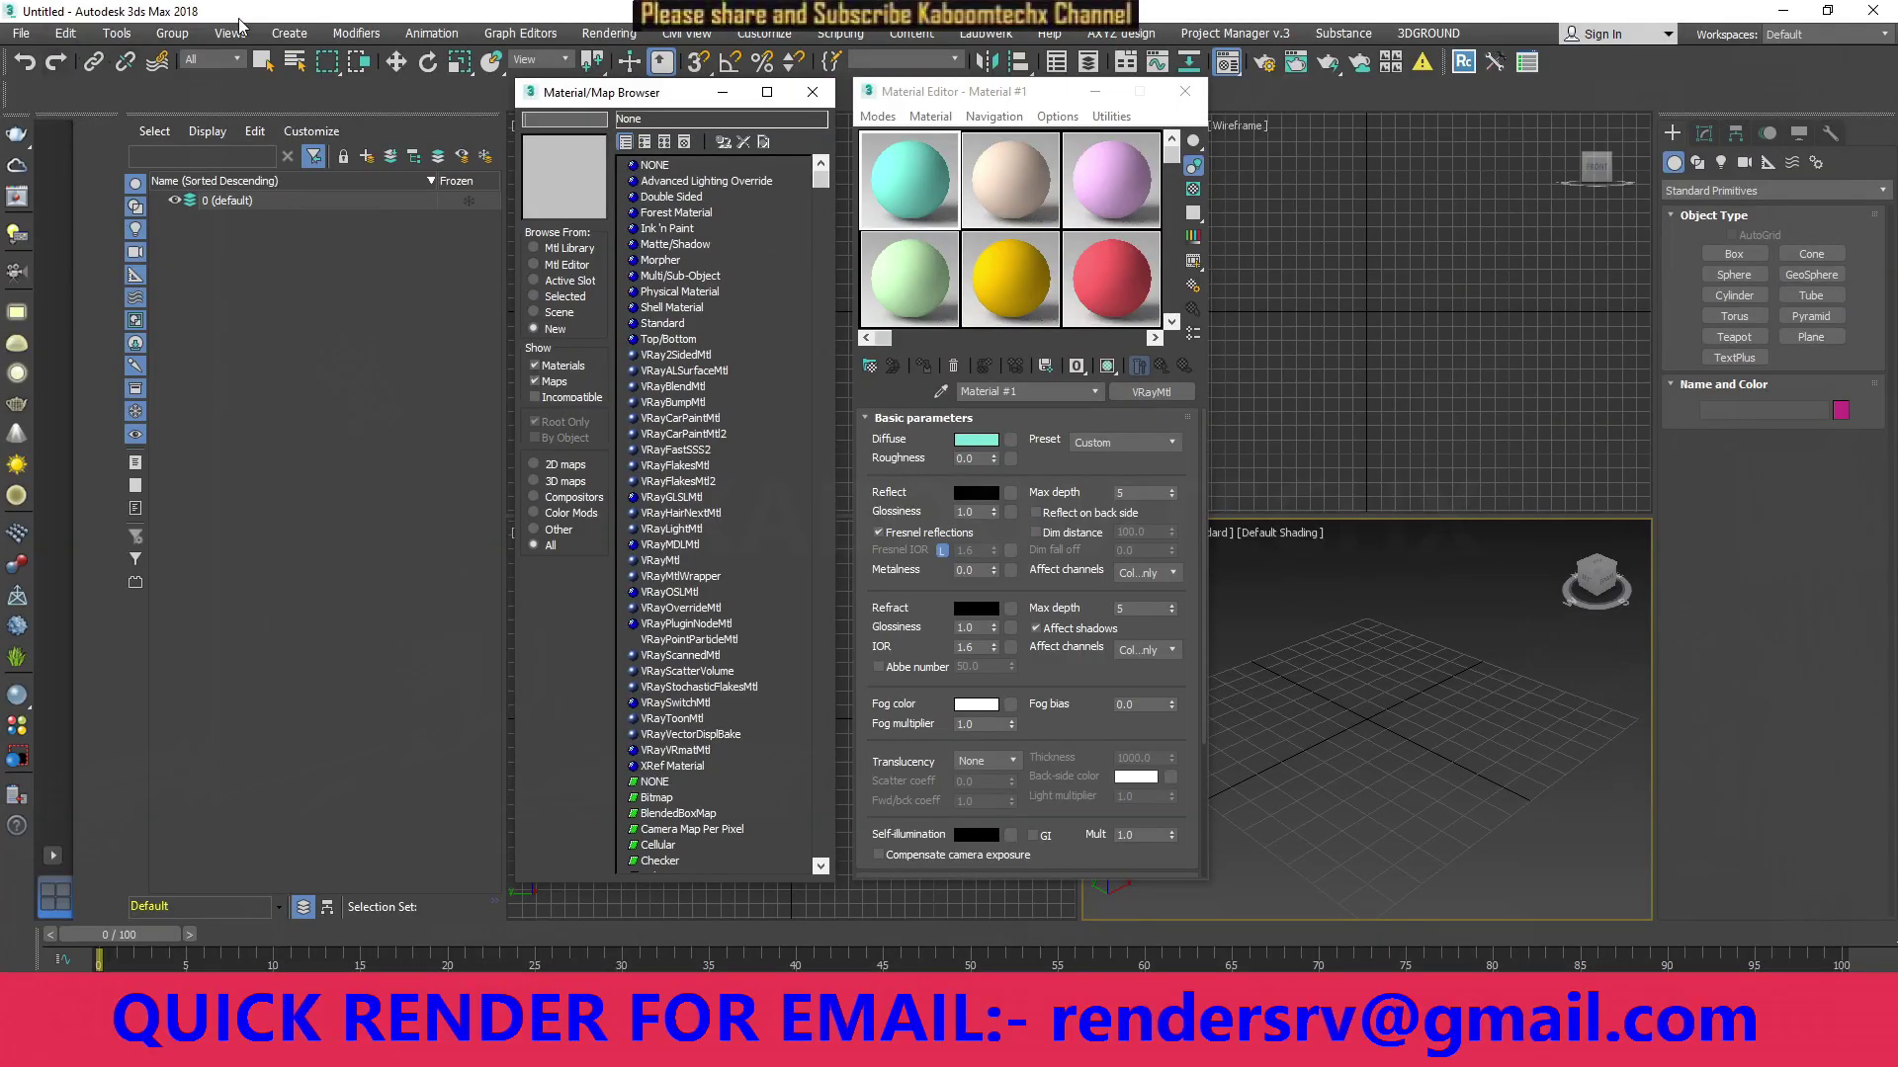
Close the browser and Material Editor, quit 3ds Max 2018, then quit 3ds Max 2019.
click(812, 92)
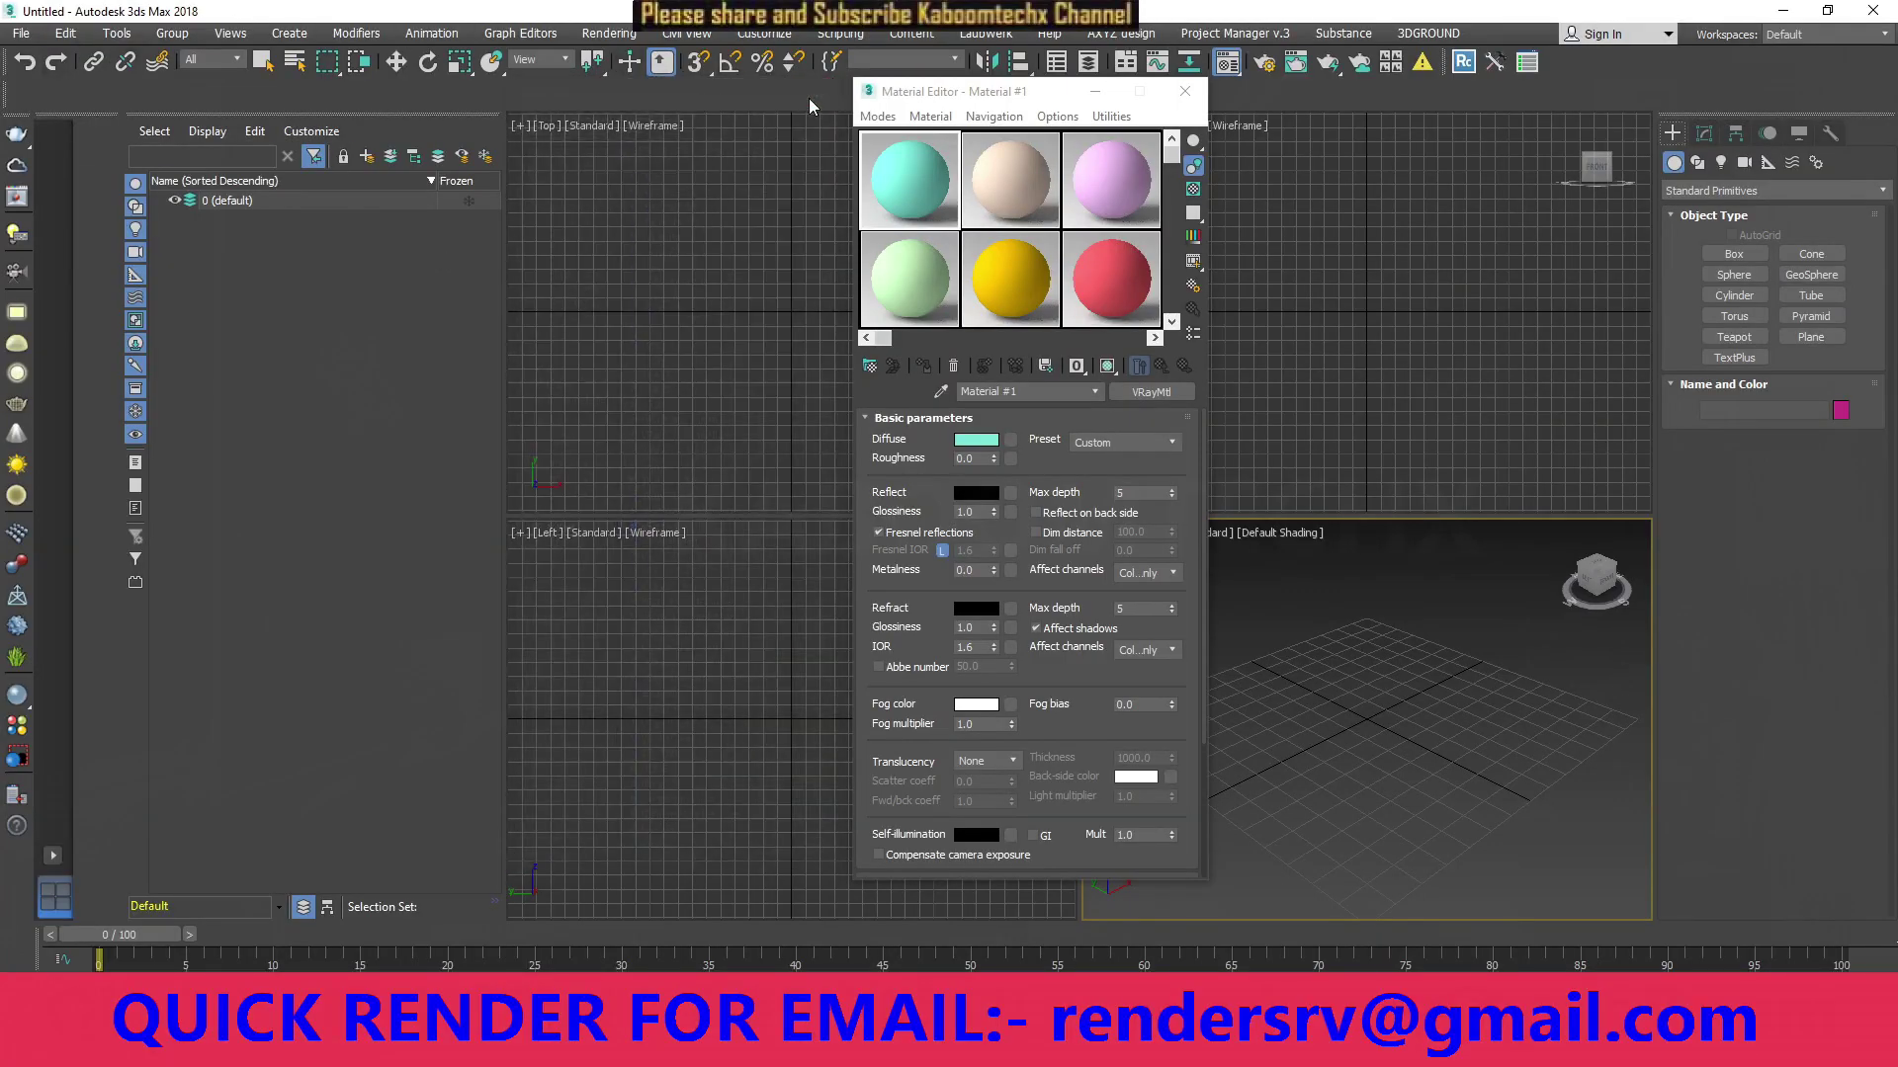
click(1183, 91)
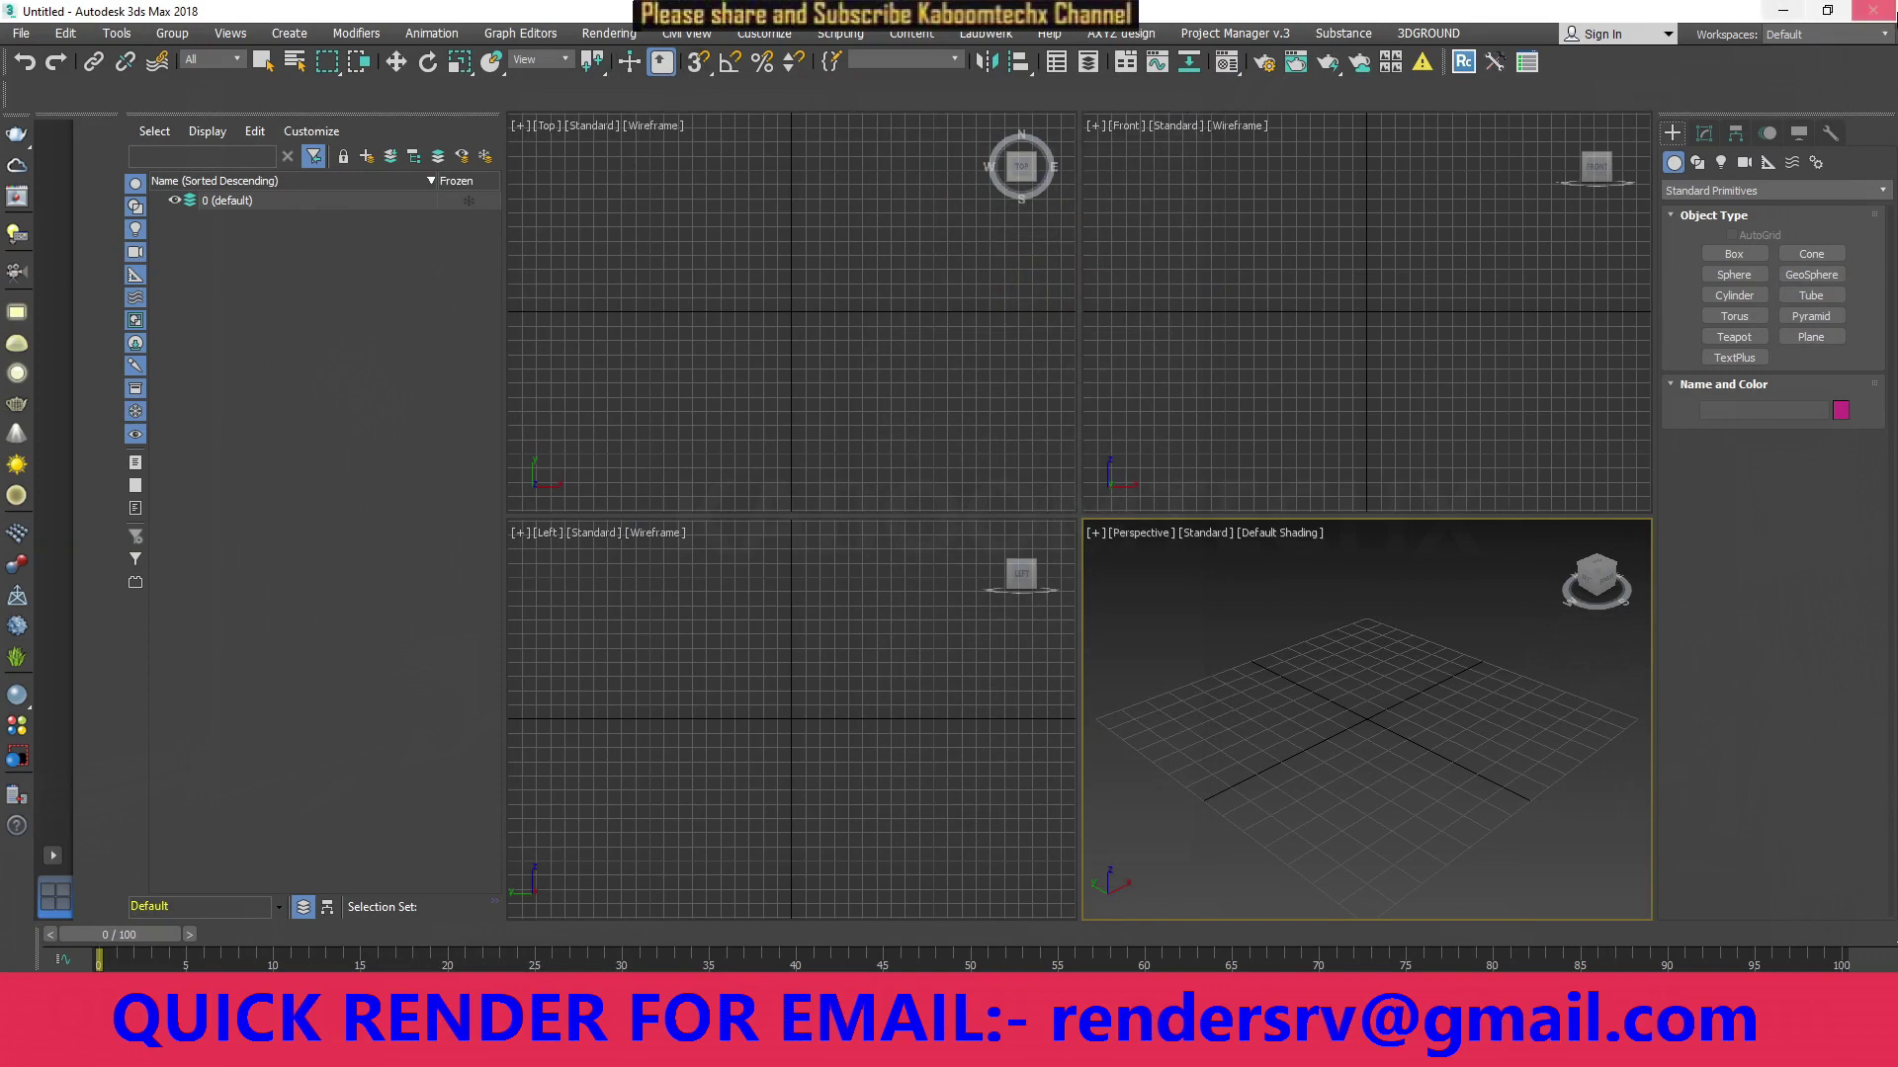
click(1872, 16)
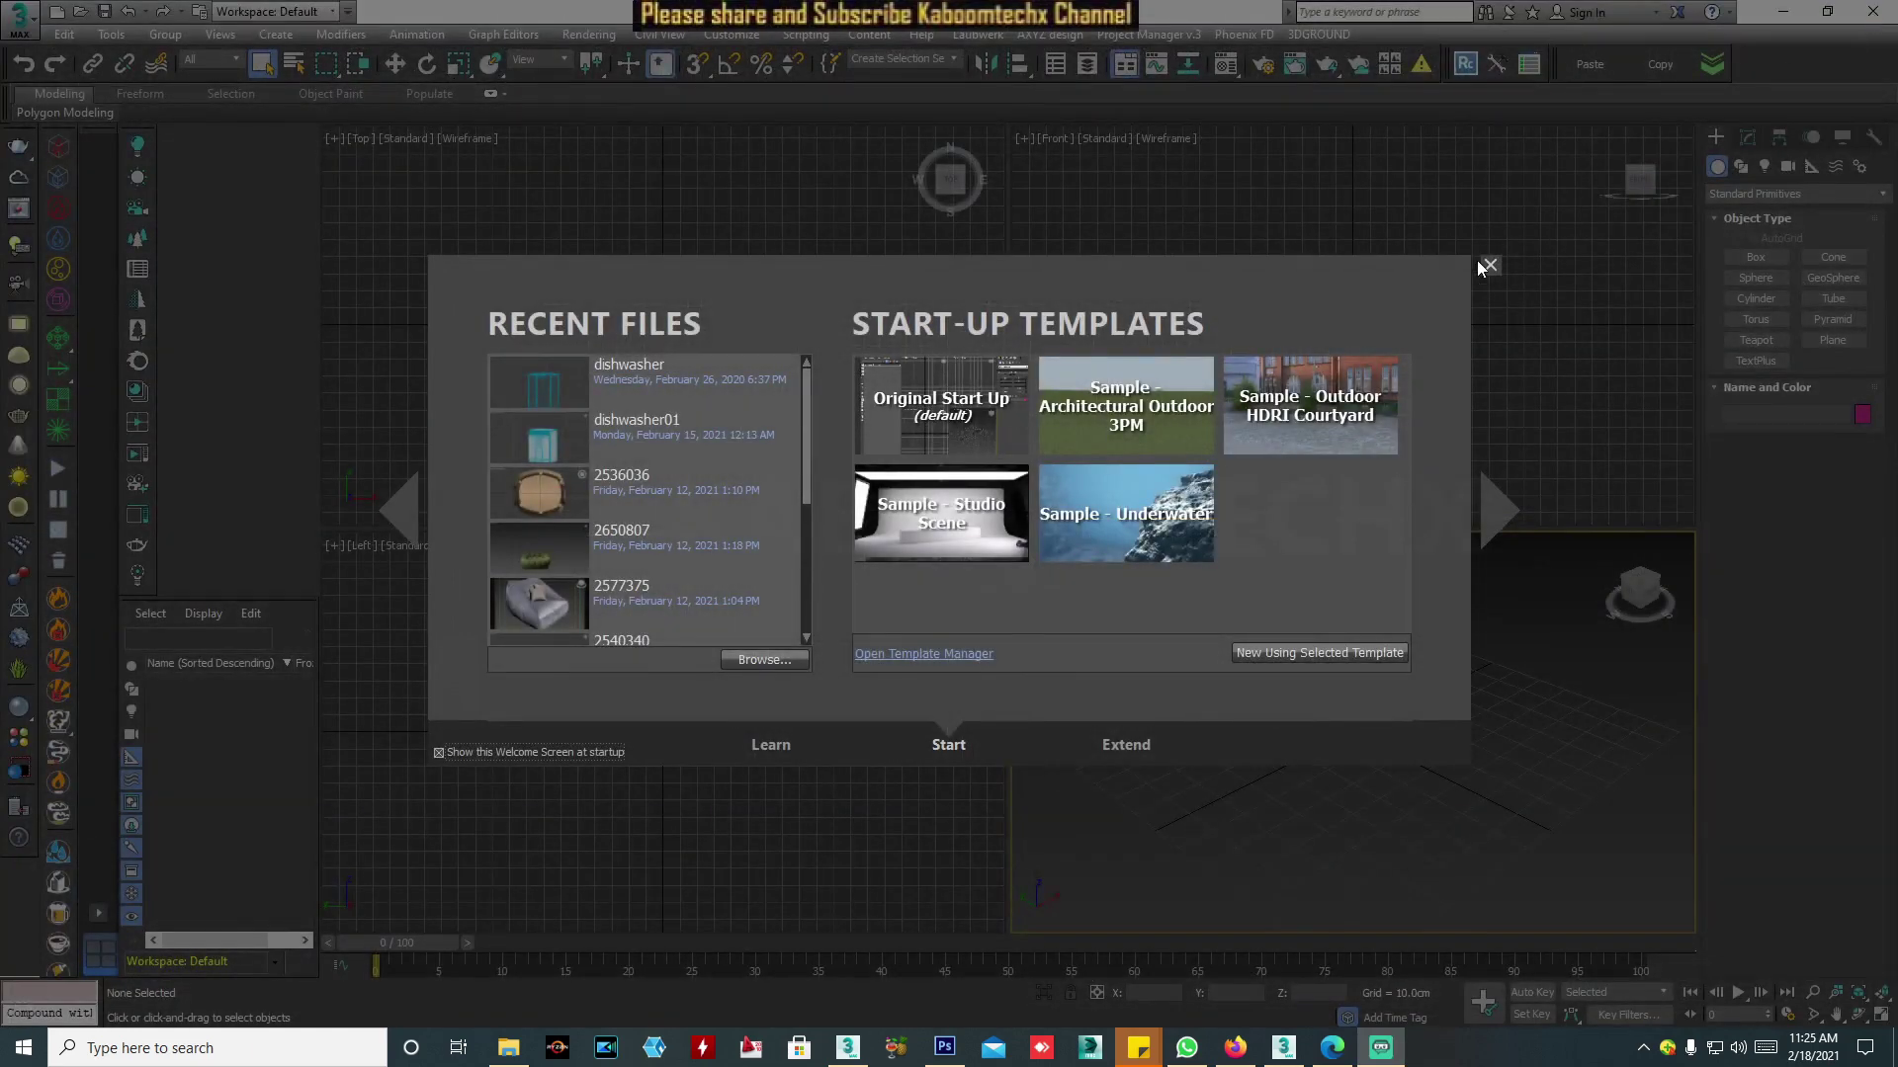
click(1488, 266)
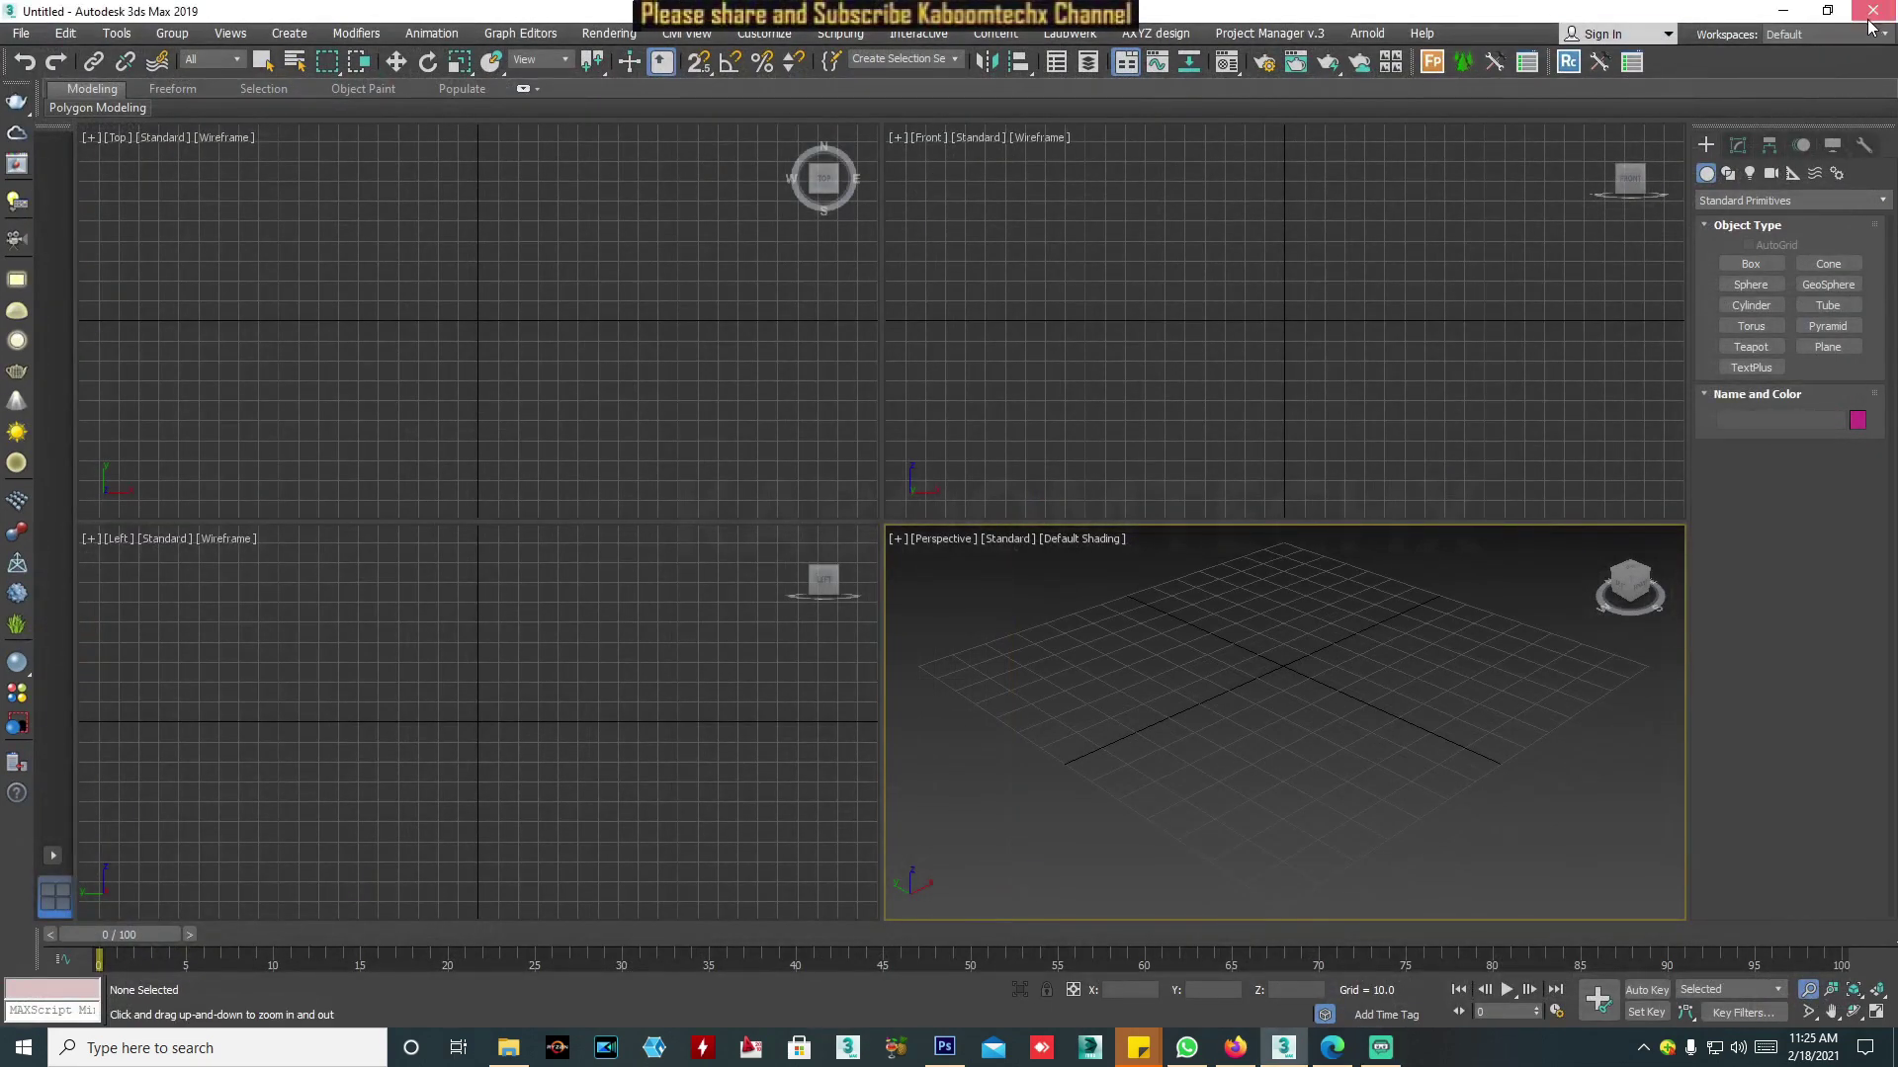
click(1869, 20)
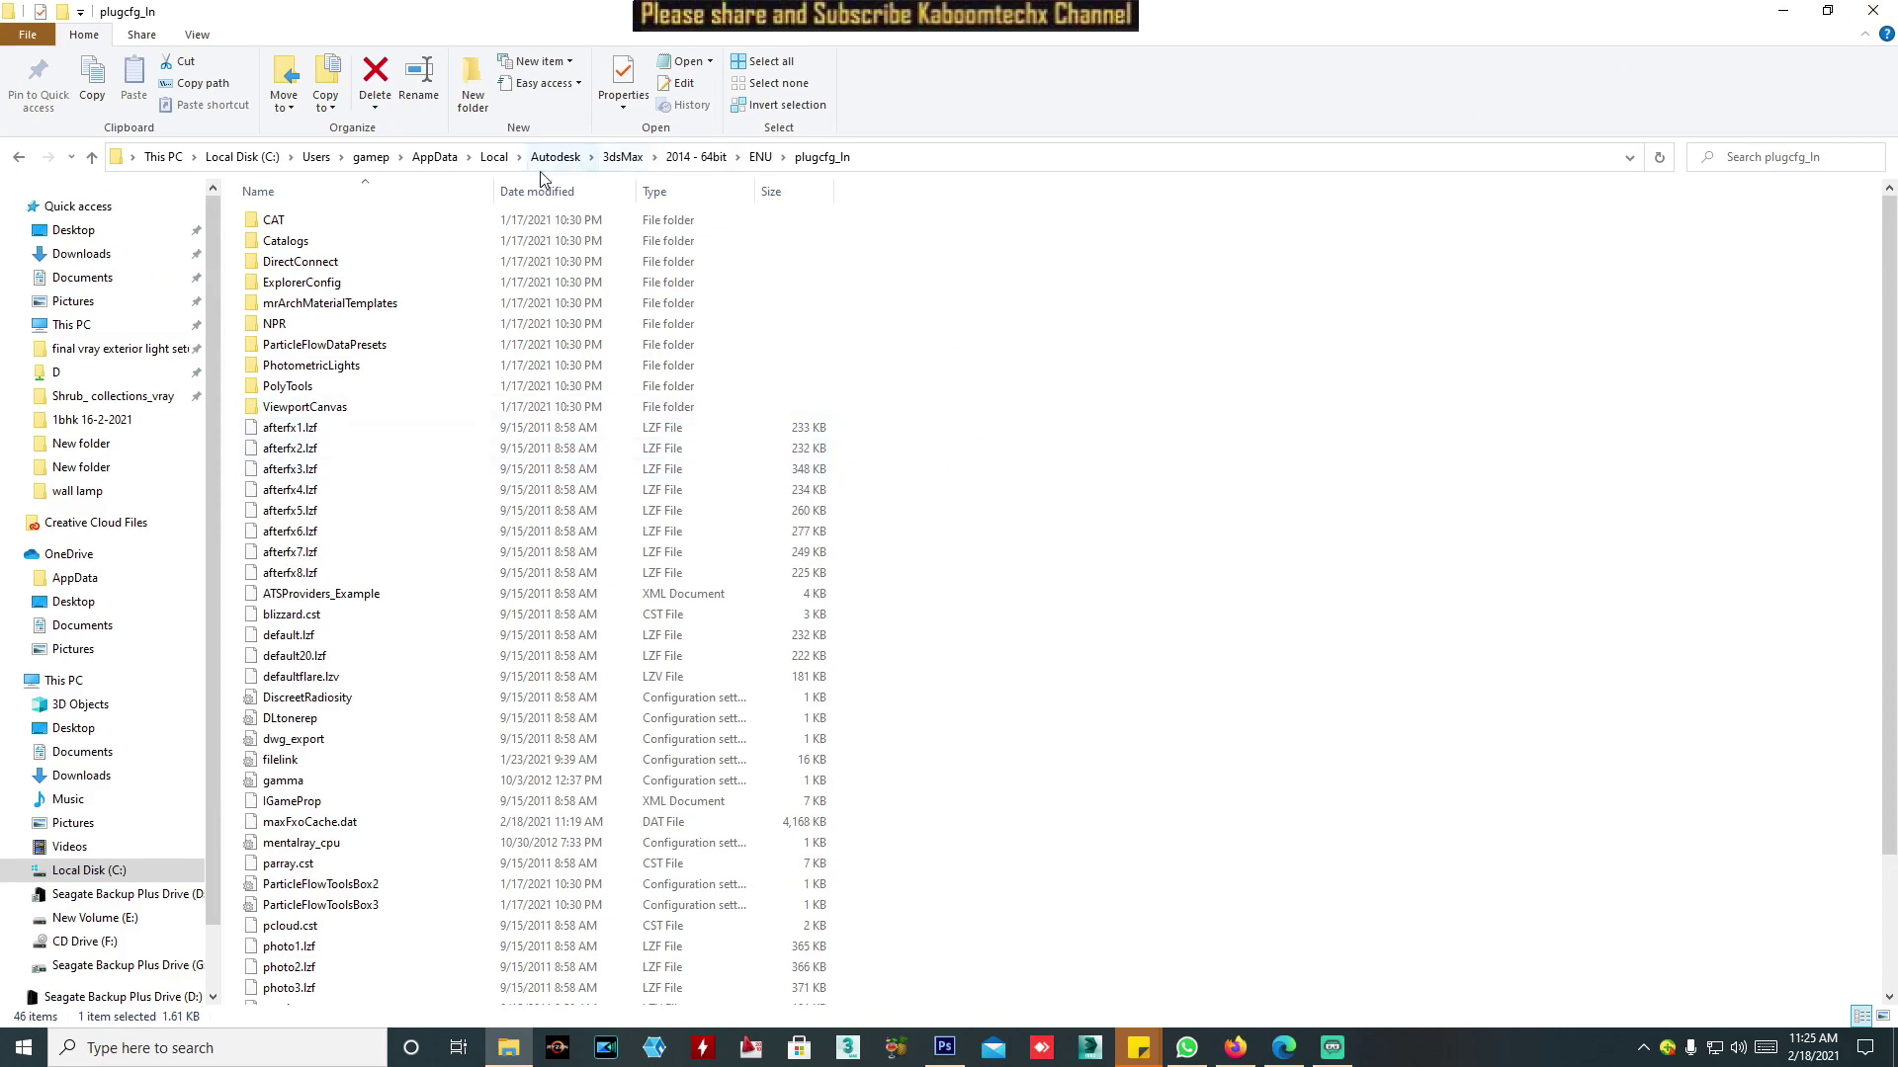
Go to This PC and open Folder Options from the View ribbon.
click(69, 682)
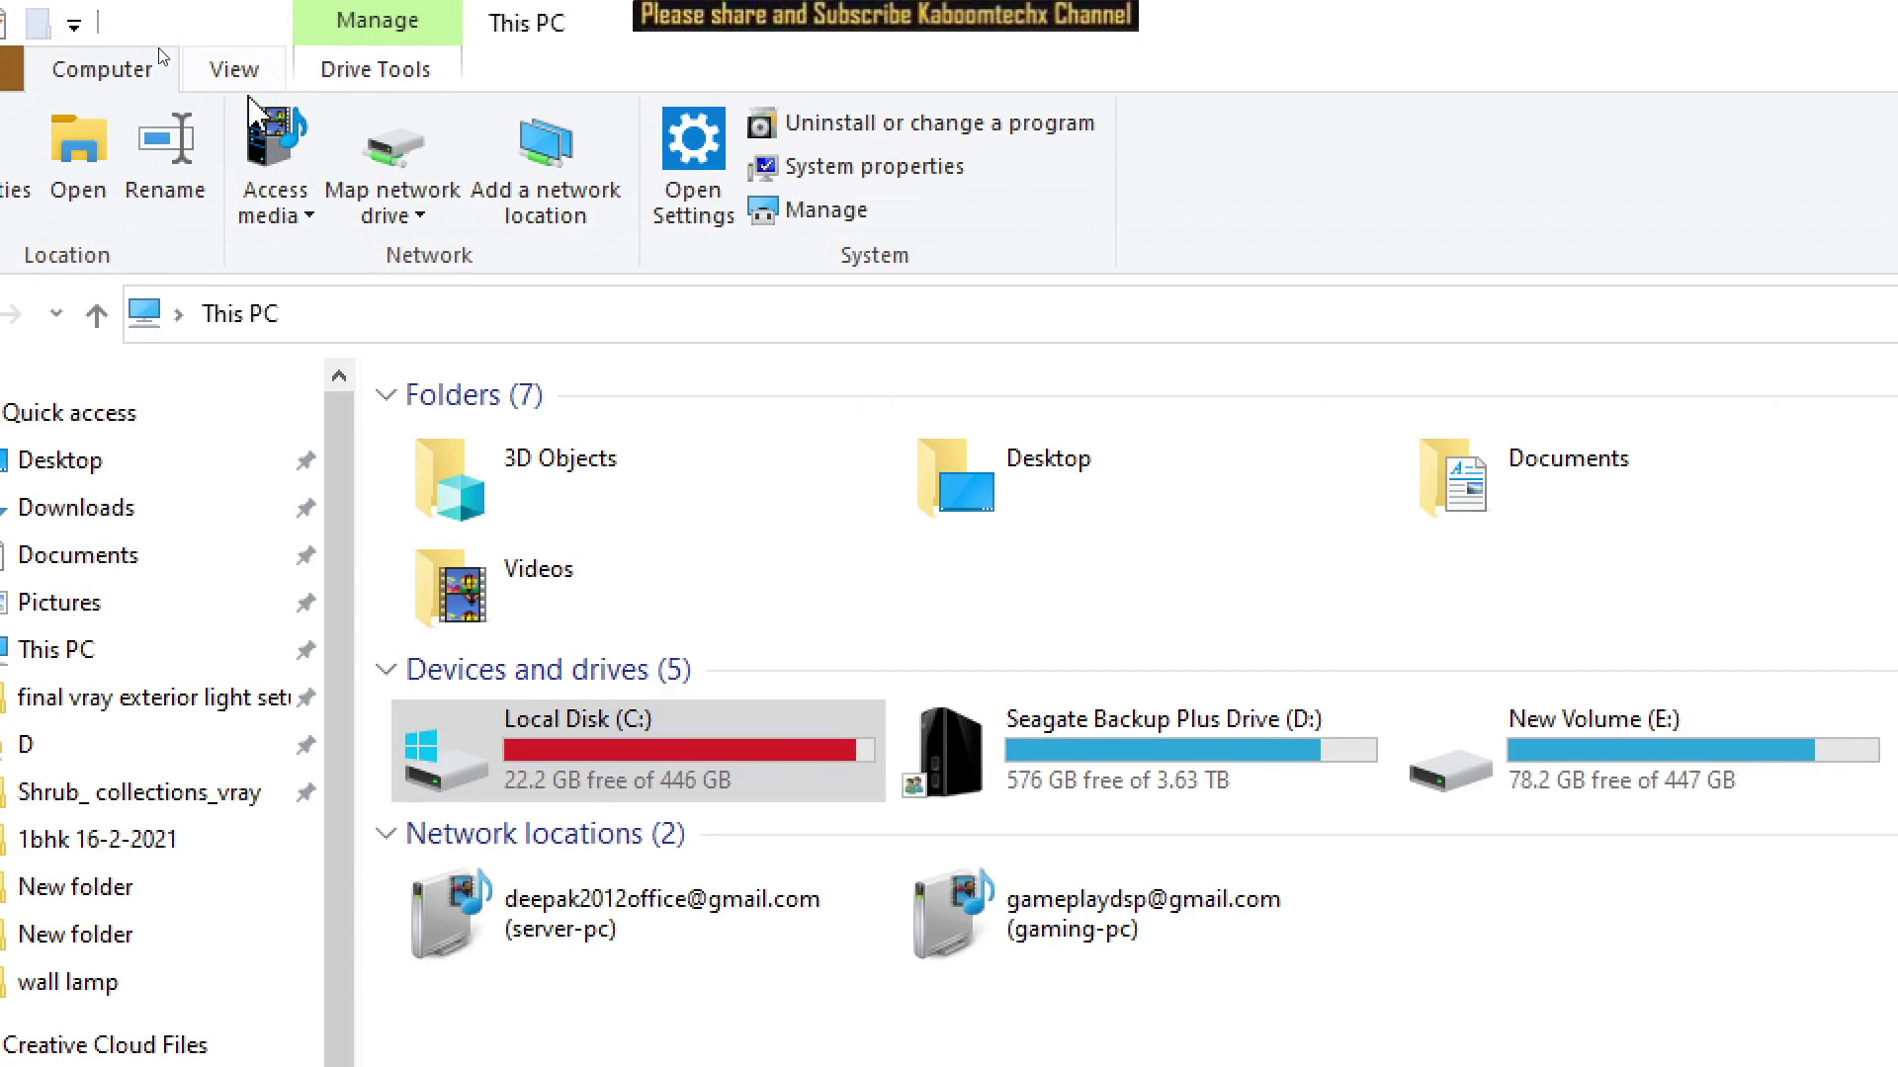
click(273, 69)
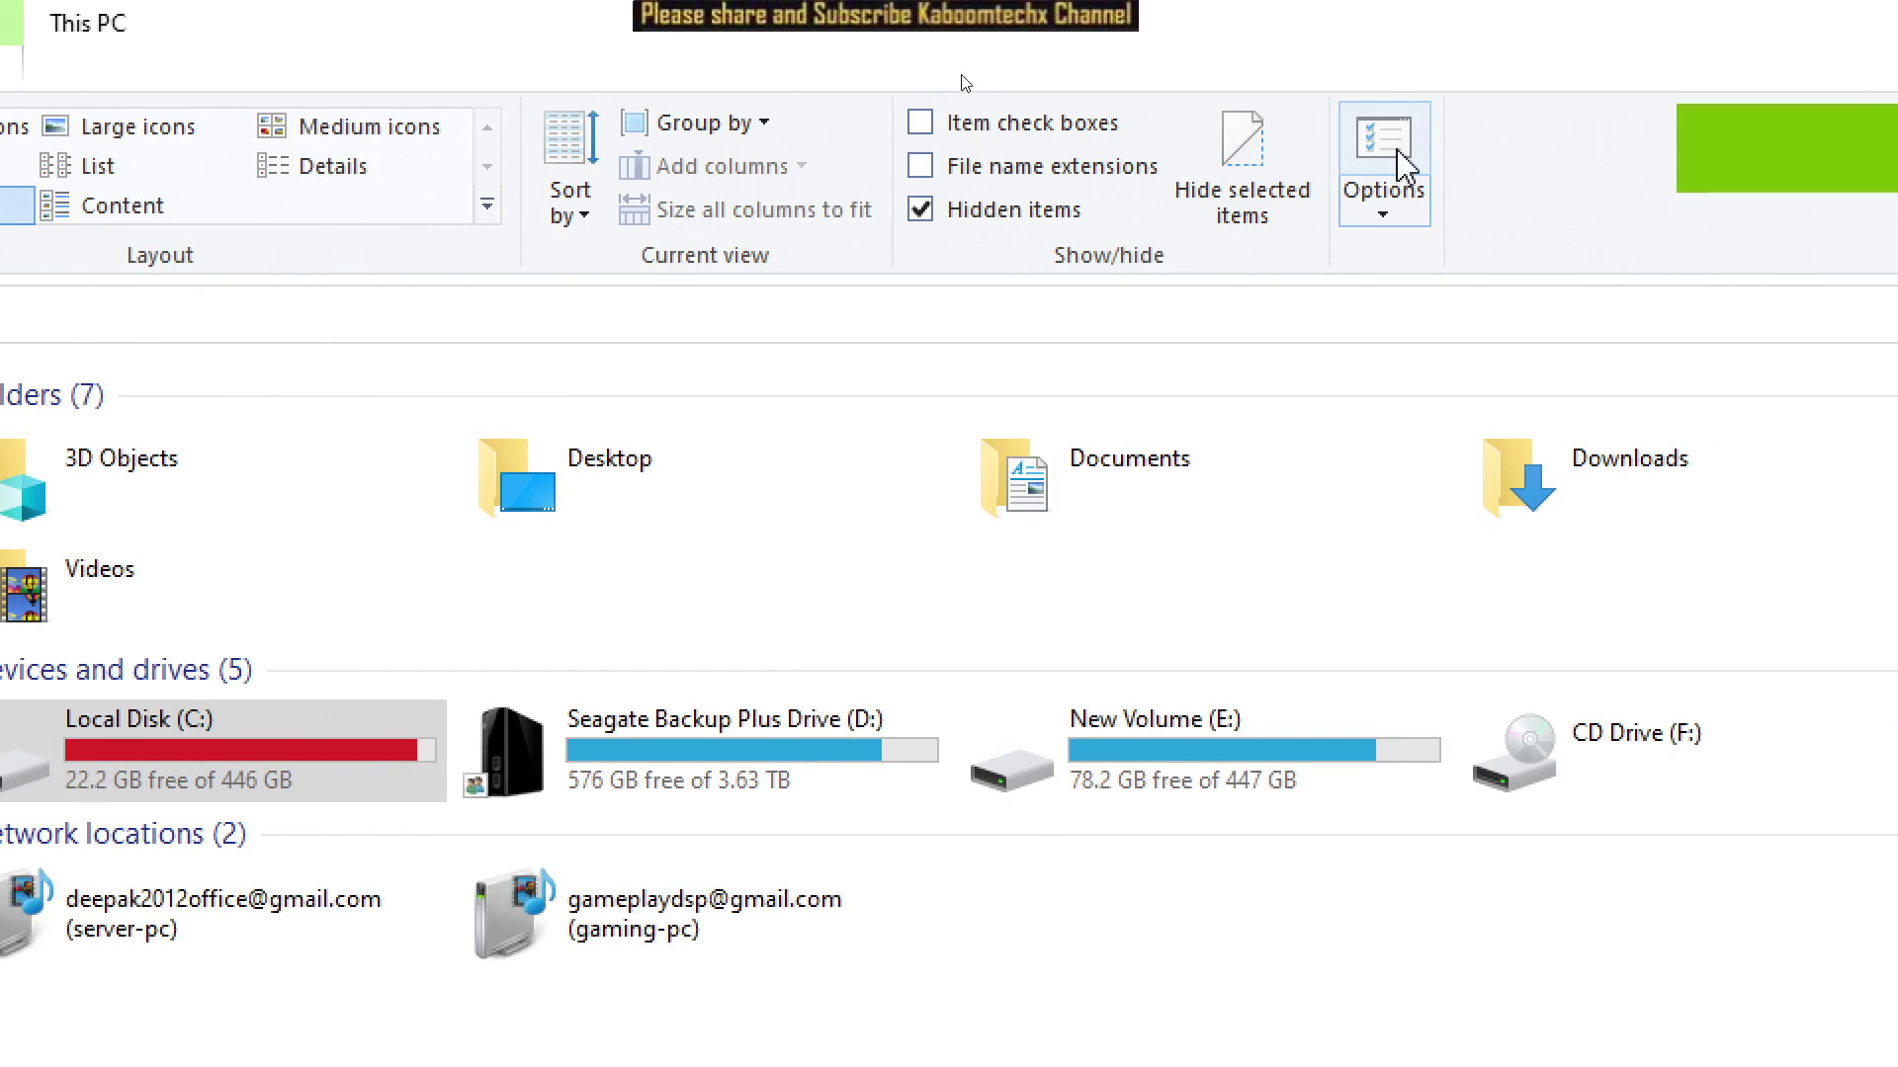
click(1403, 168)
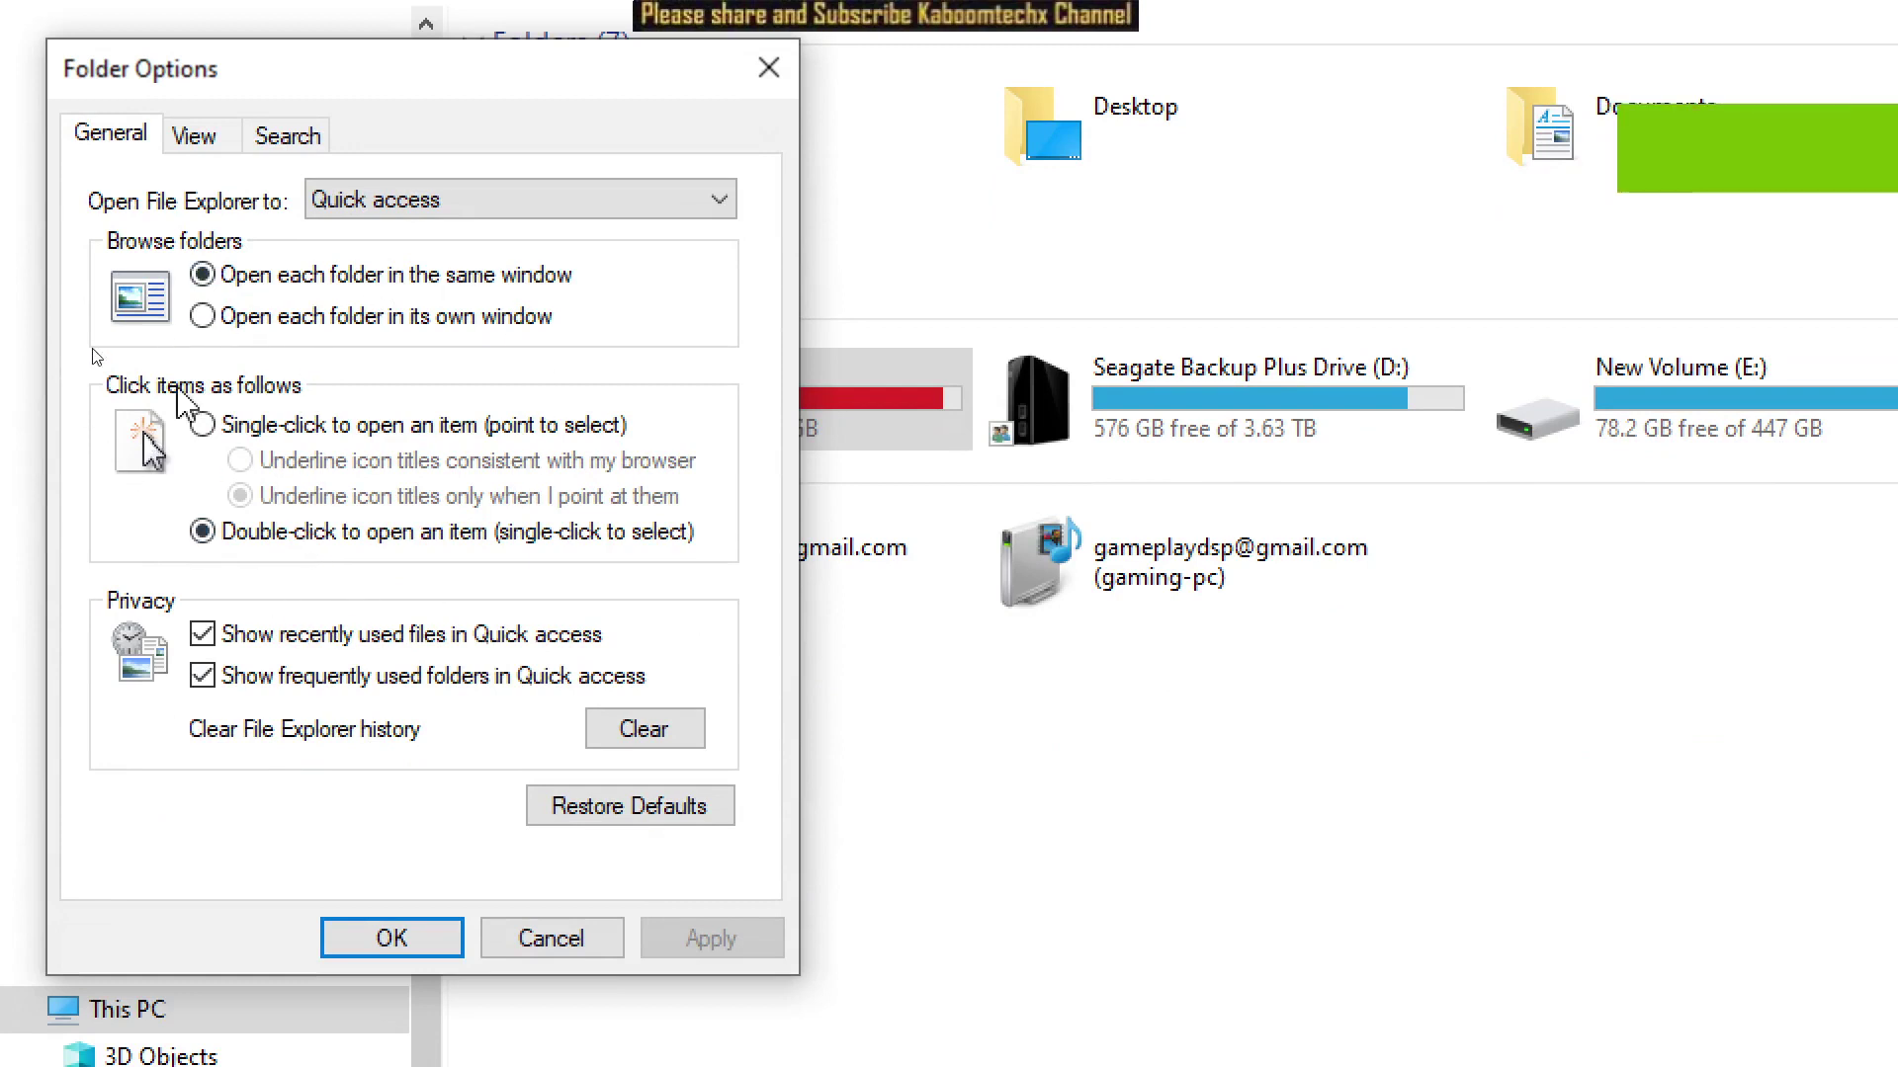
Set Folder Options to 'Show hidden files, folders, and drives' and confirm.
click(229, 144)
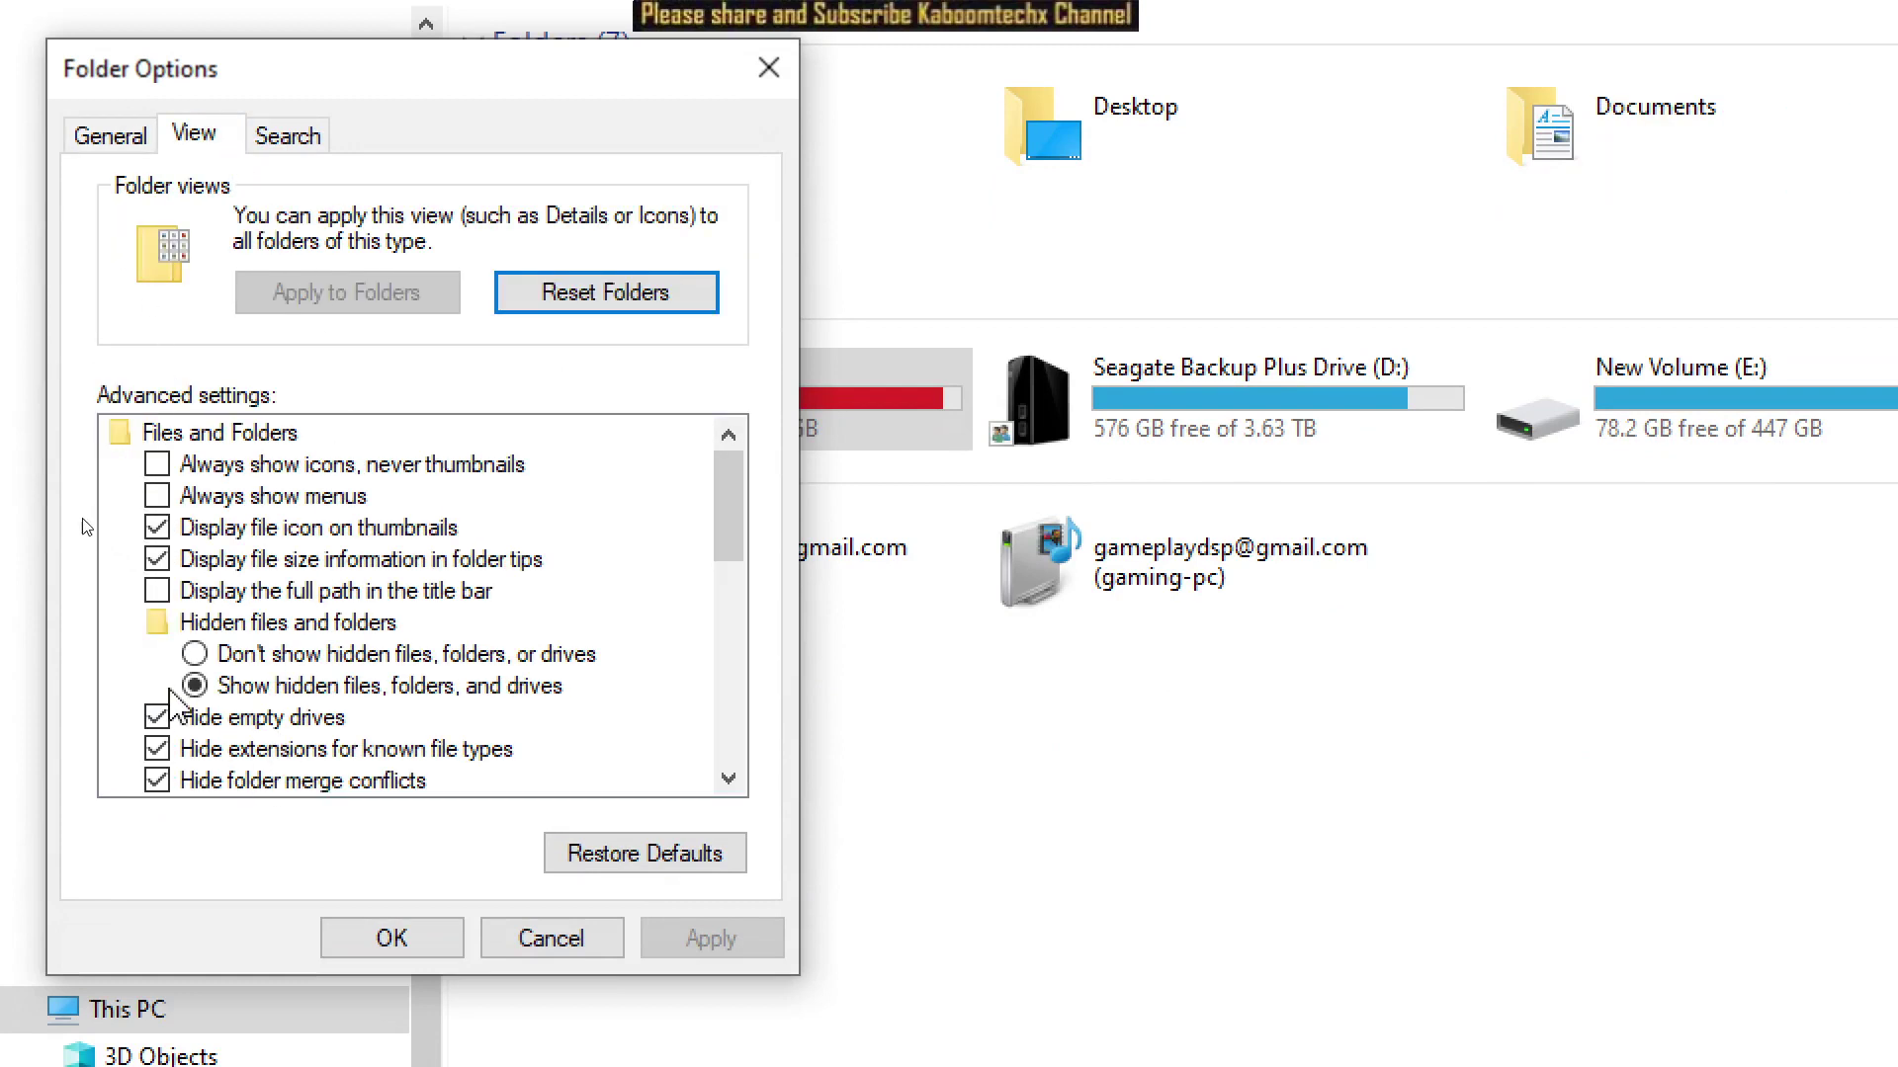
click(209, 660)
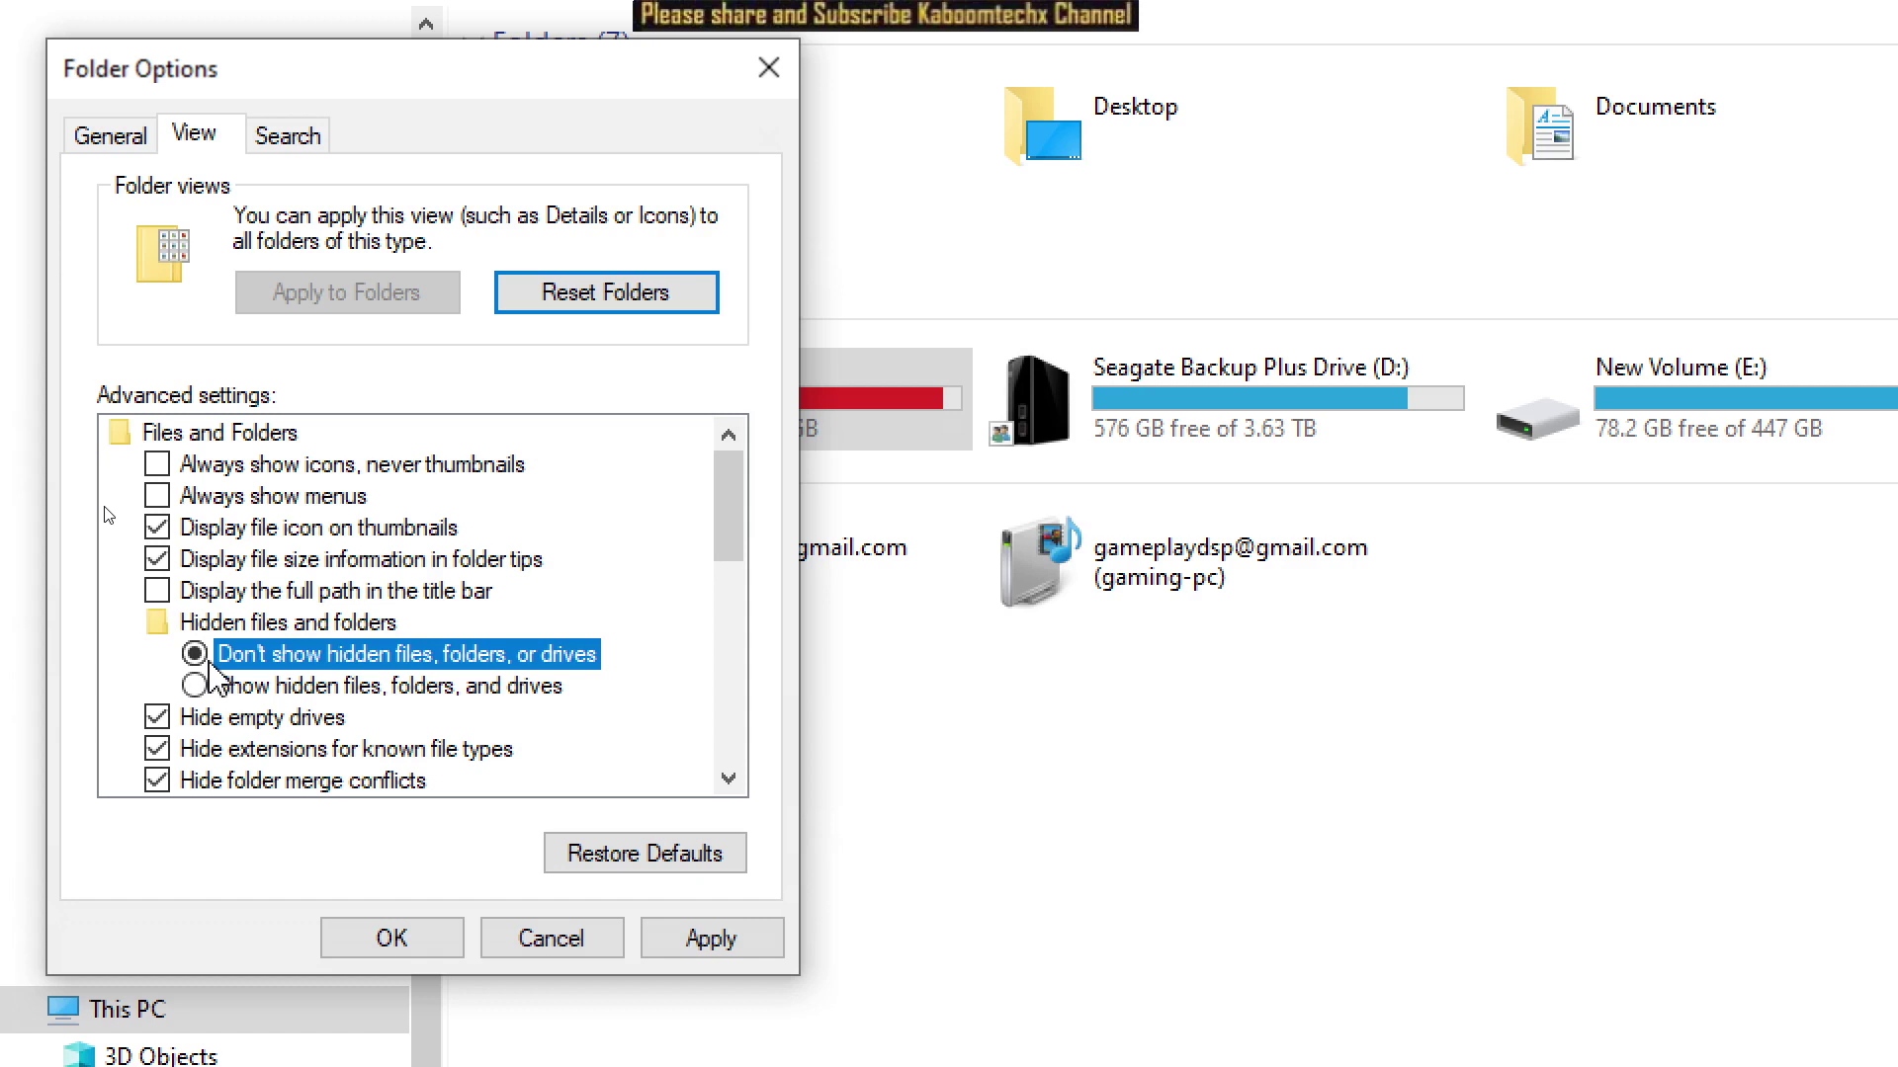
click(216, 685)
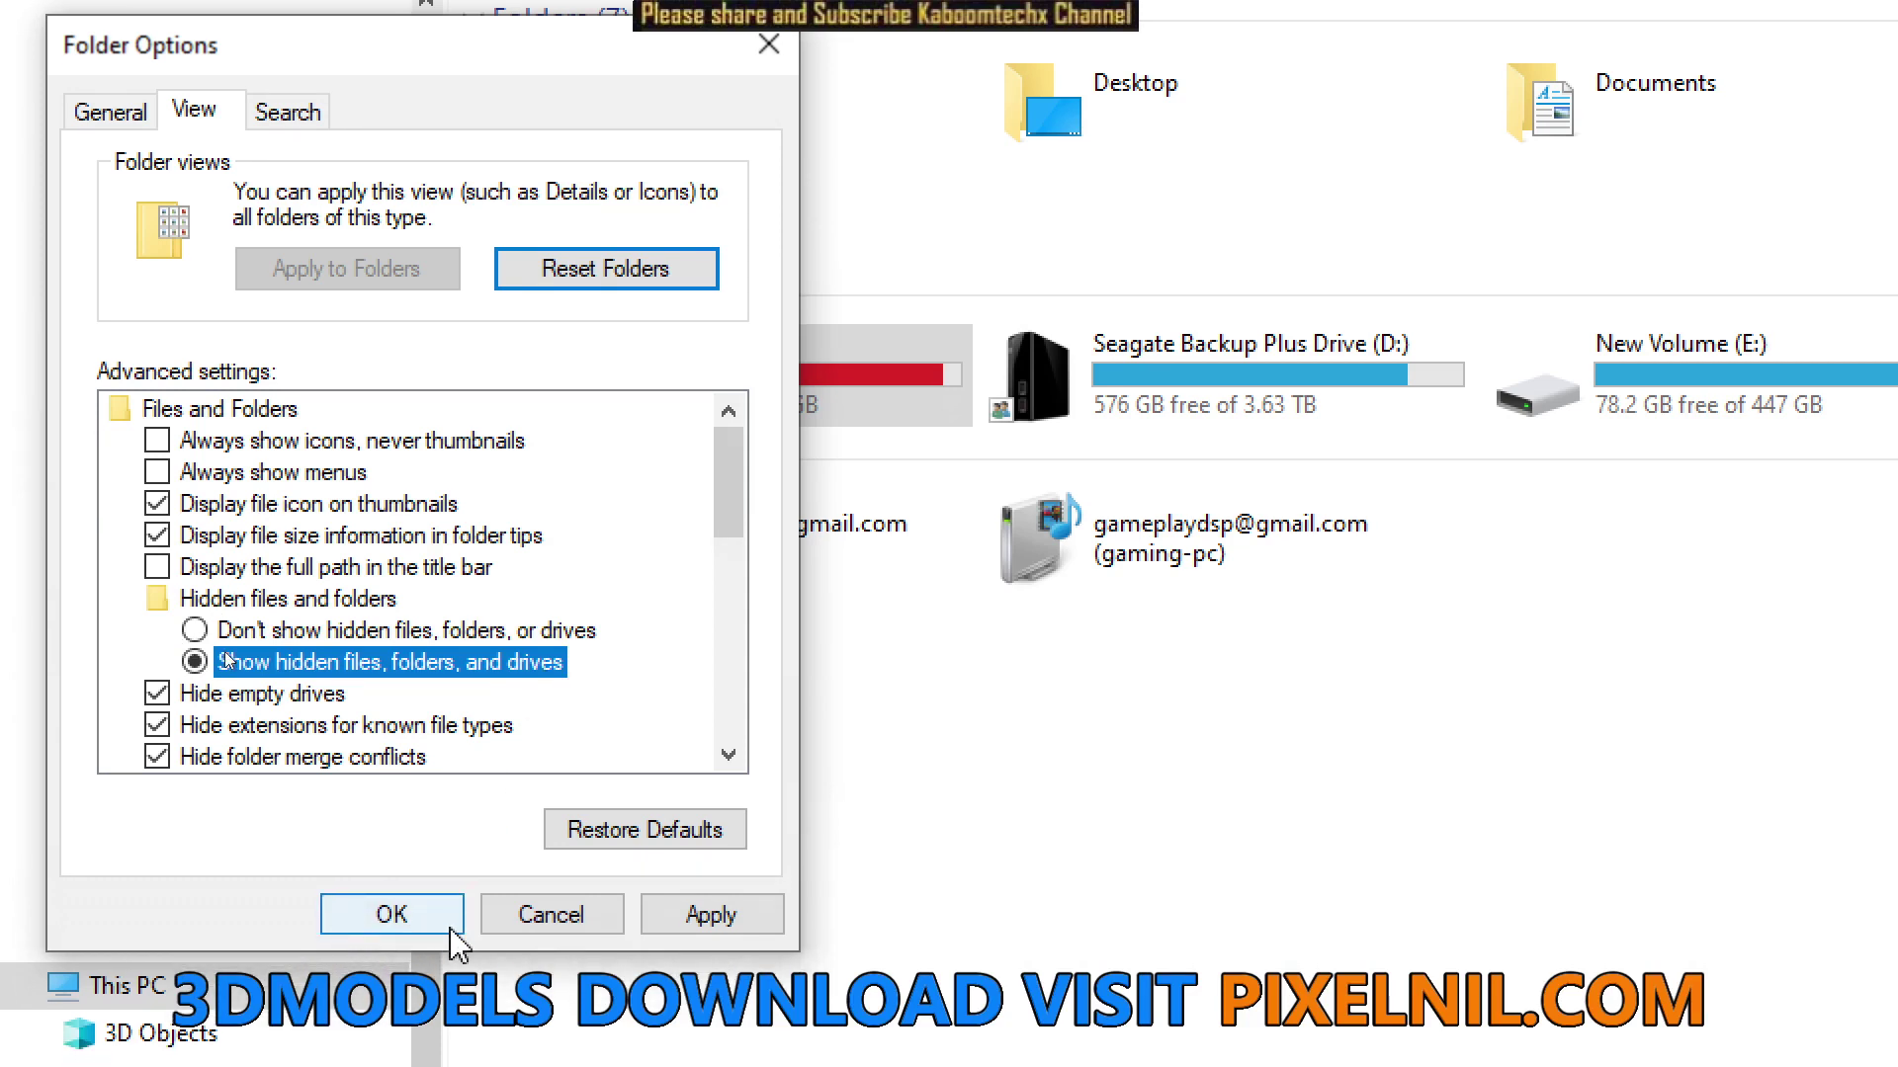
click(407, 920)
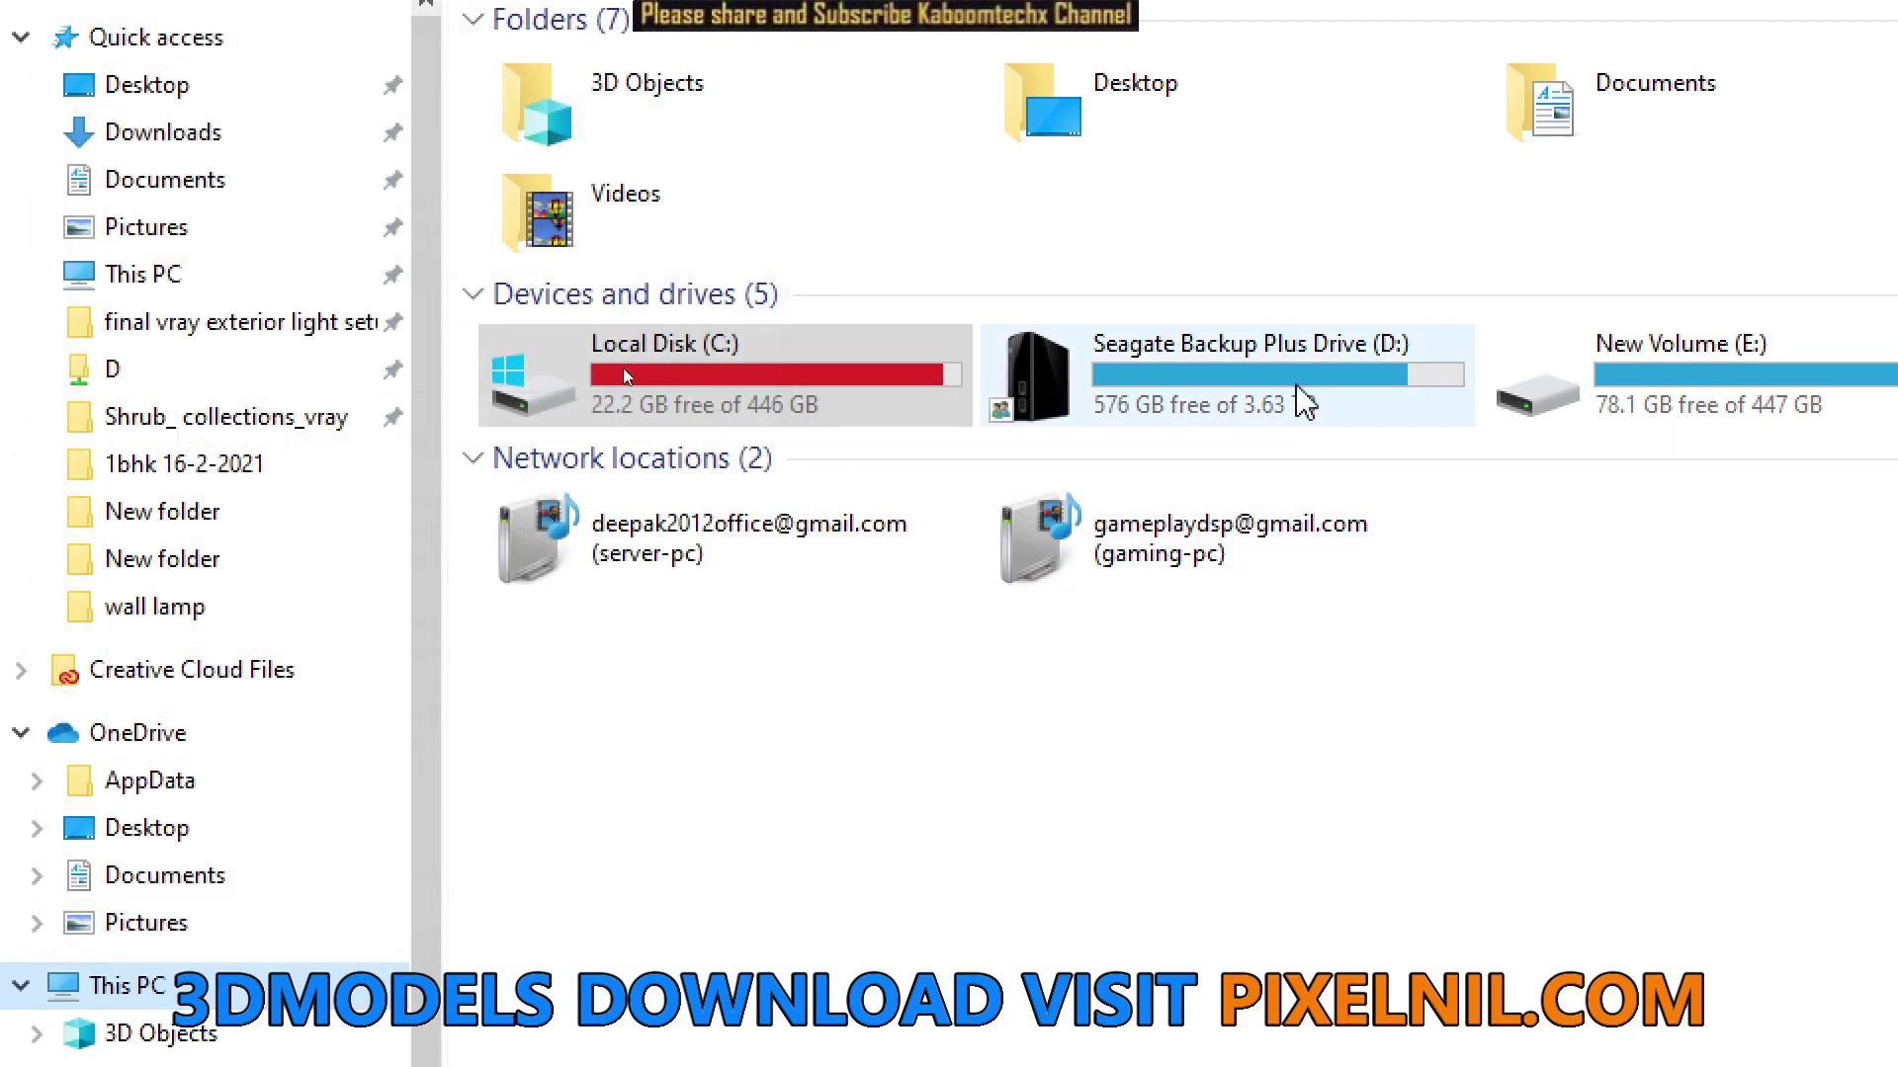
Open Local Disk (C:) and then its Users folder.
double_click(703, 377)
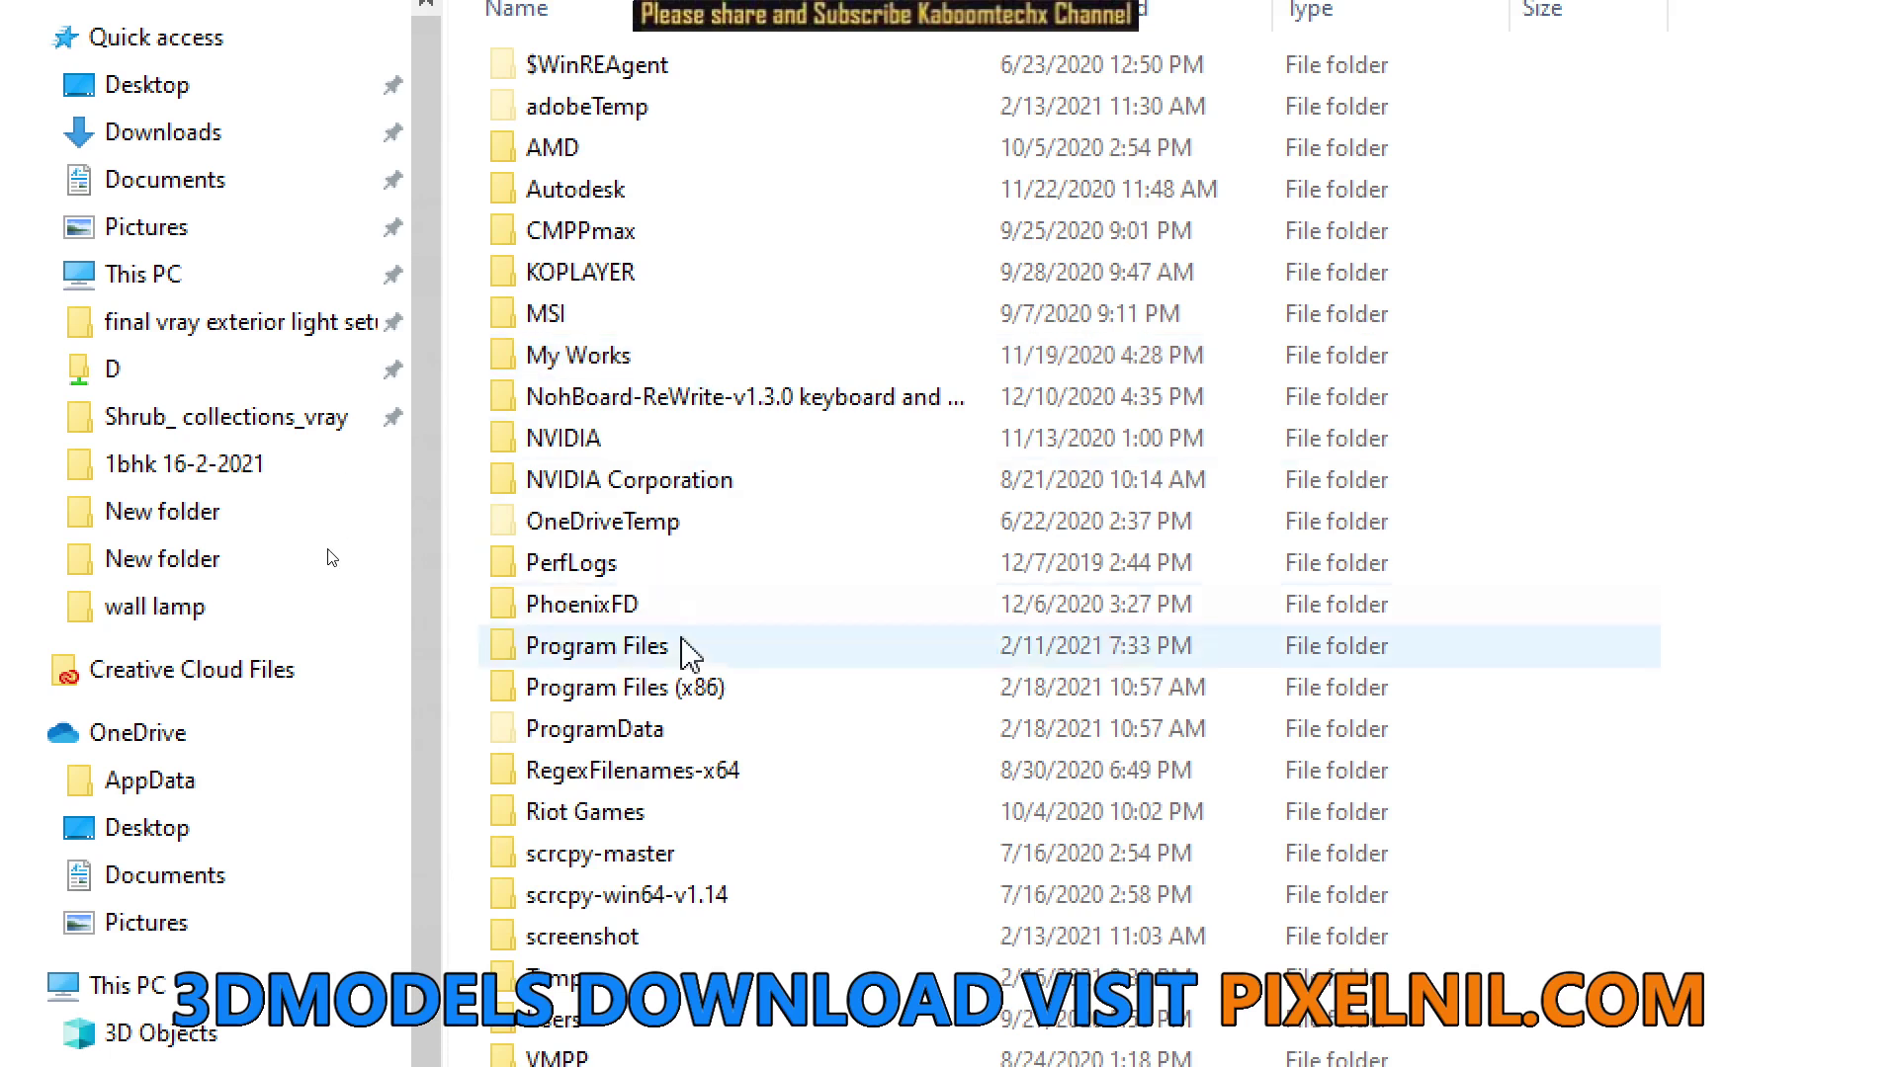
scroll(642, 835, down, 2)
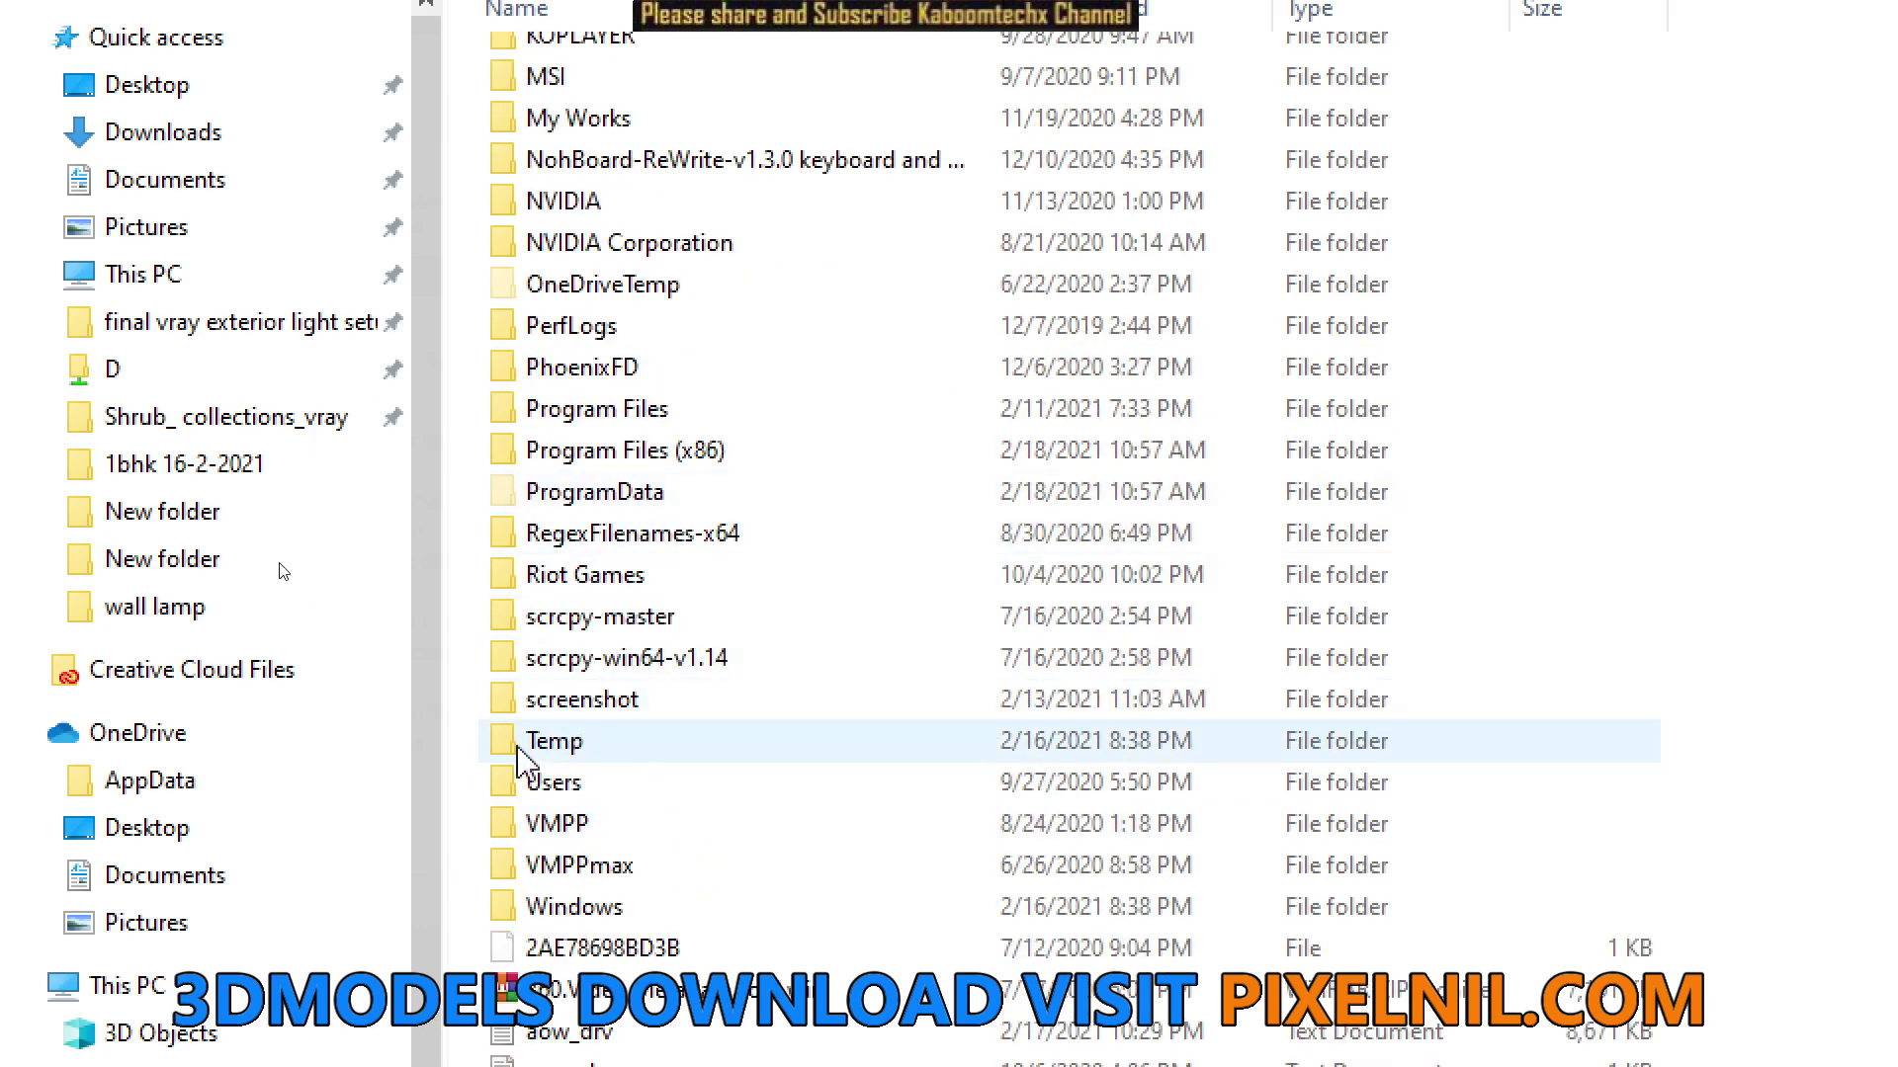
mouse_move(555, 783)
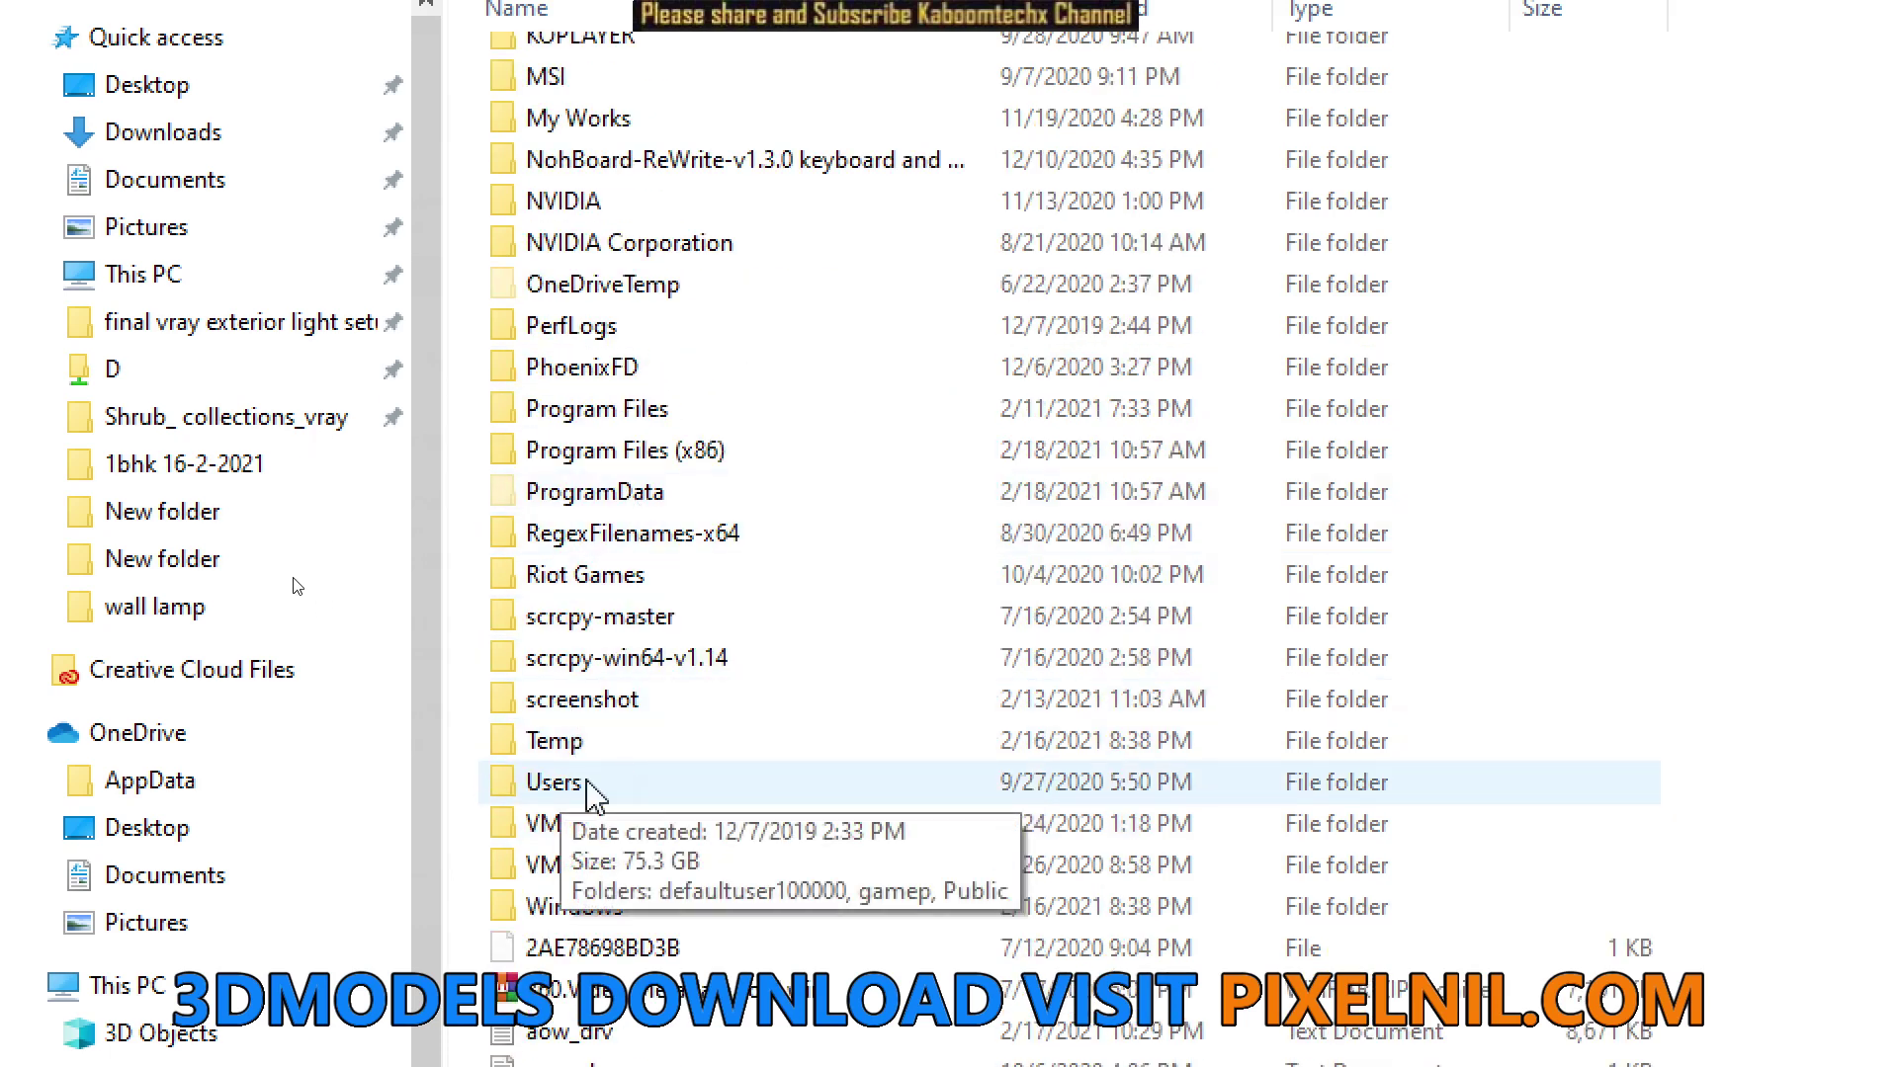
double_click(590, 791)
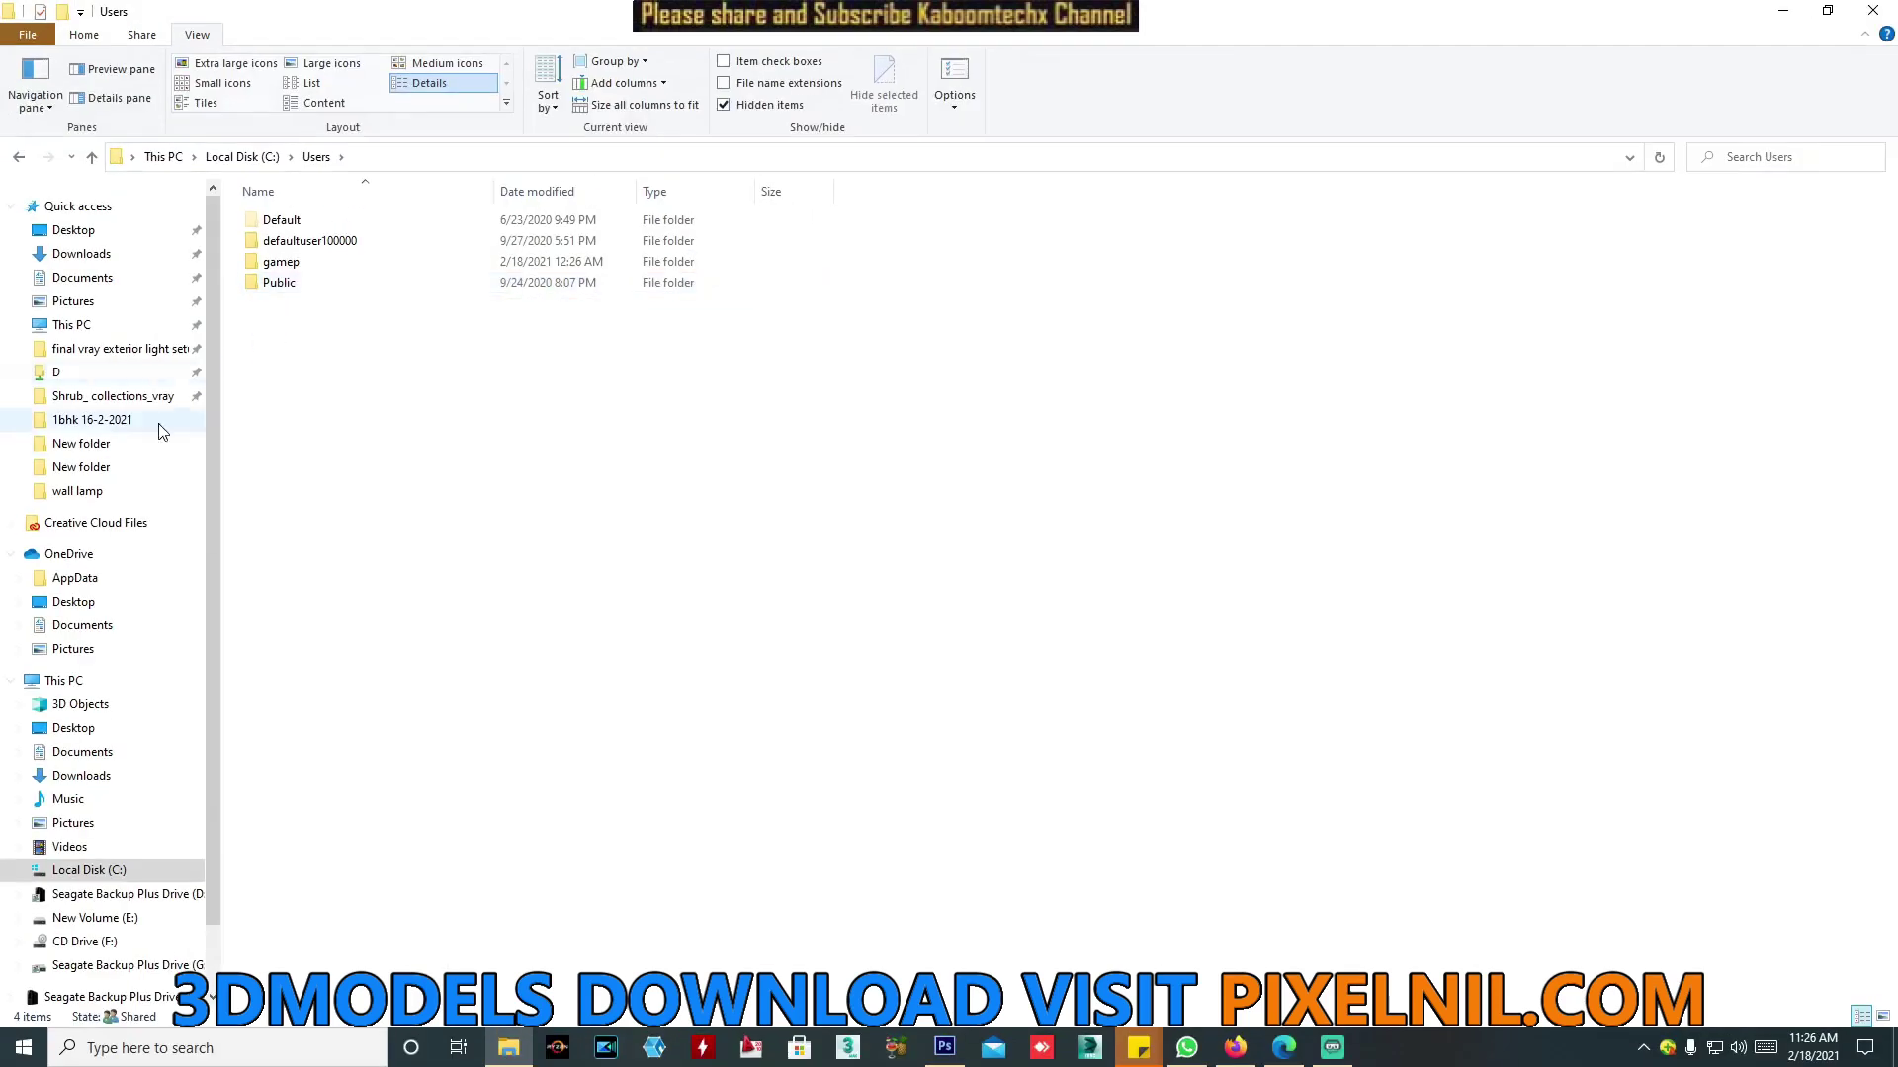
click(23, 1050)
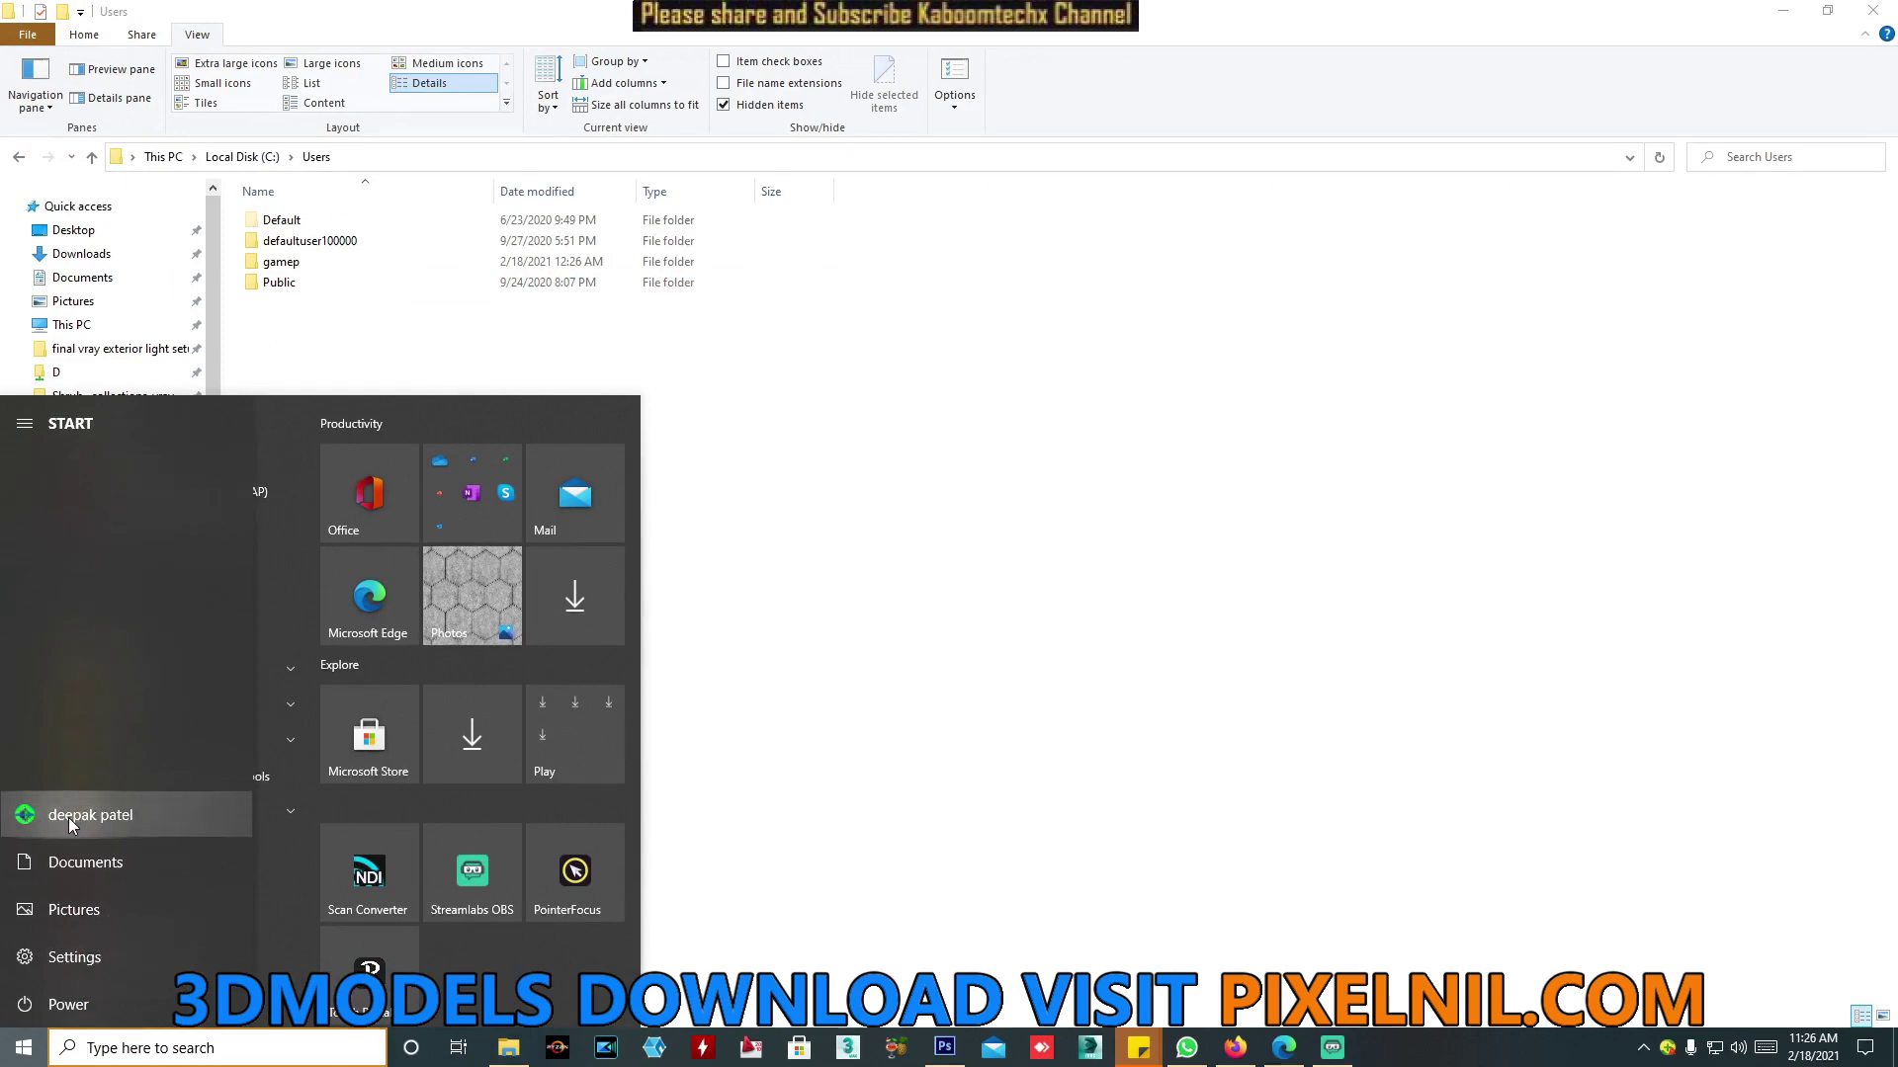
click(68, 817)
click(125, 655)
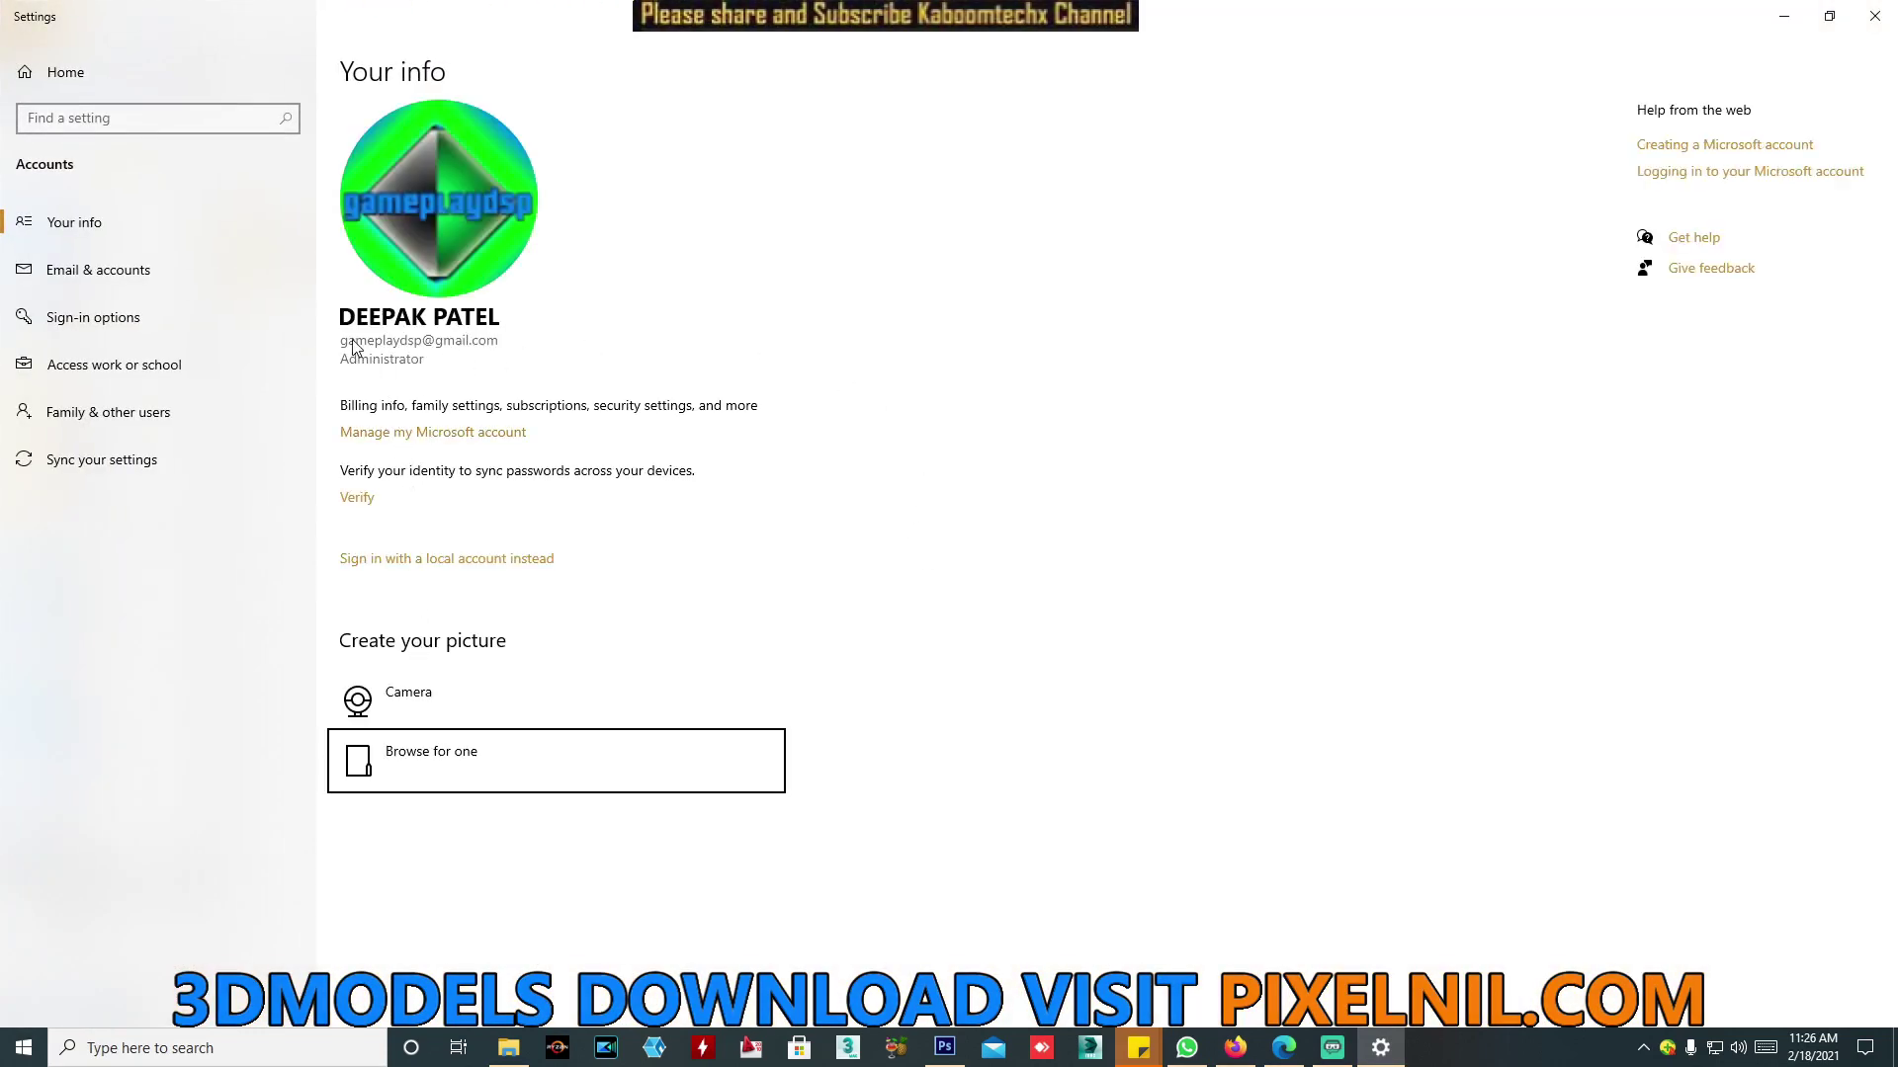
click(995, 383)
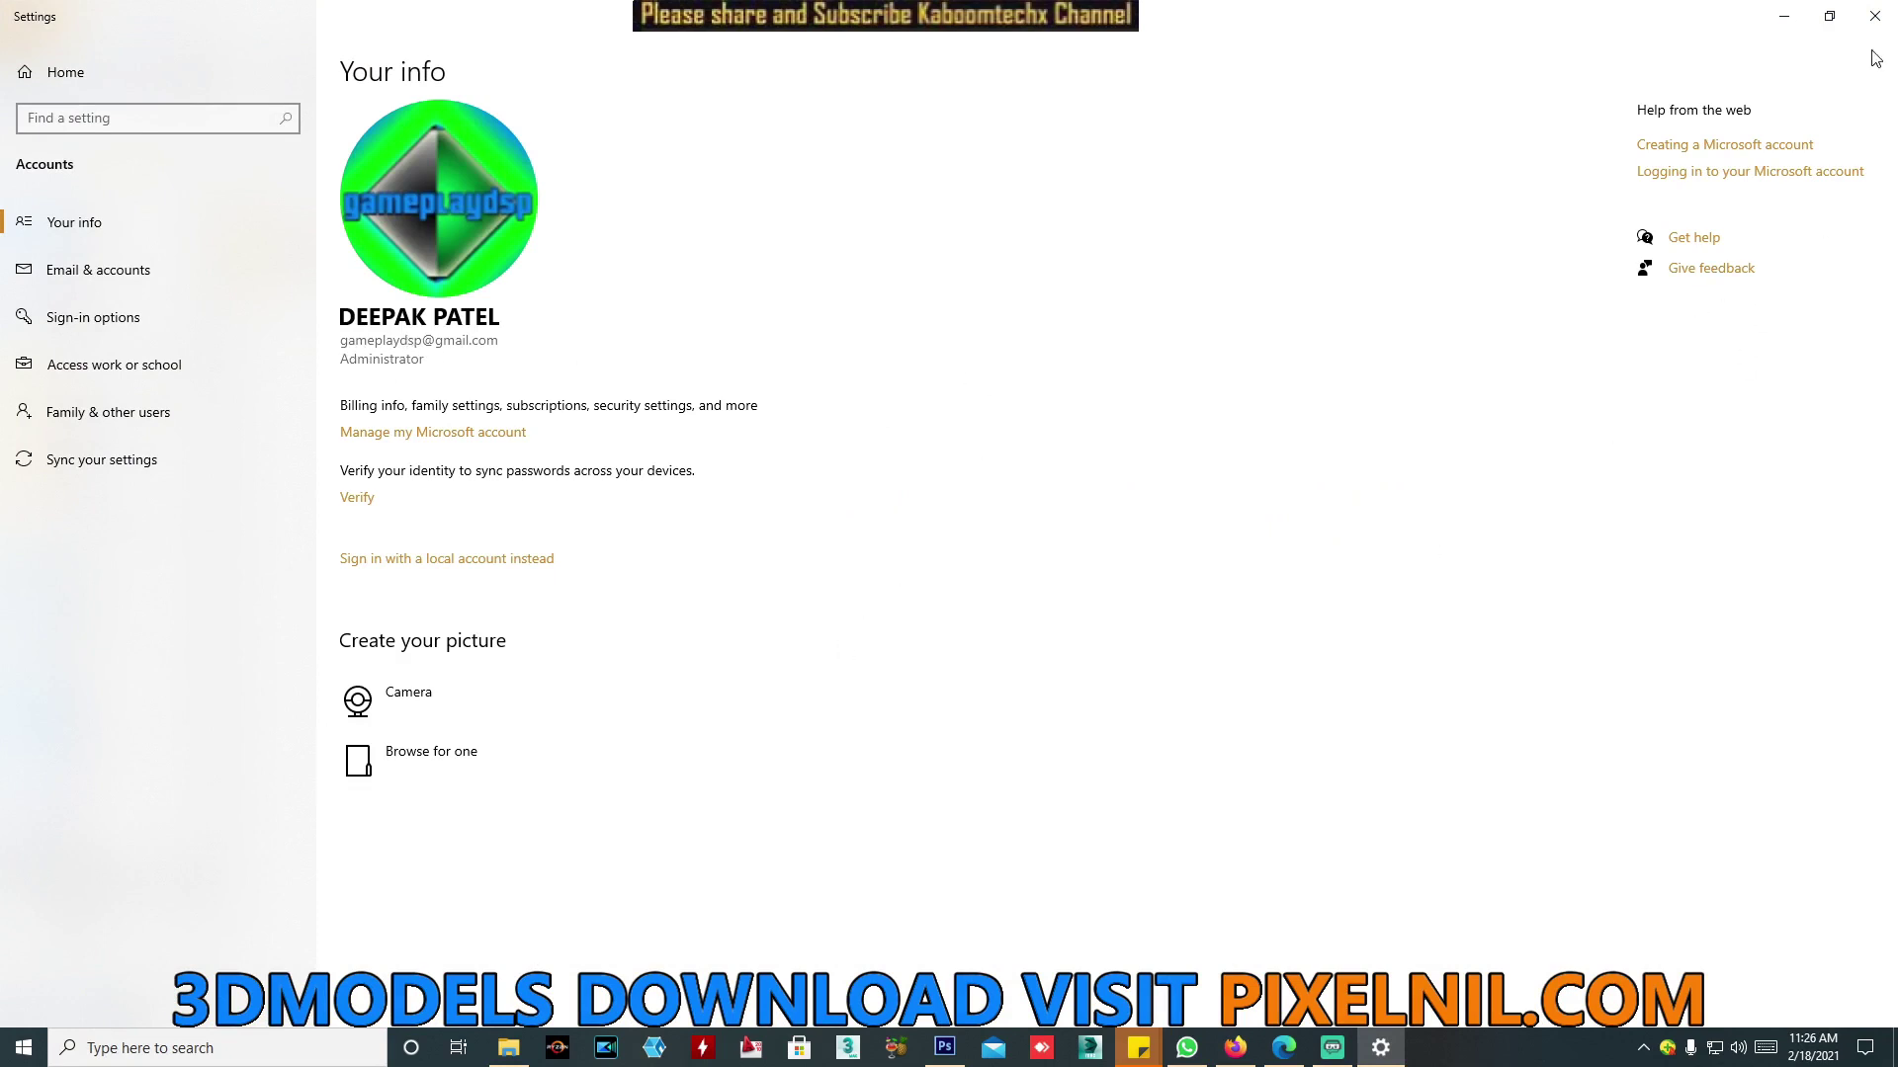
click(1875, 16)
click(334, 269)
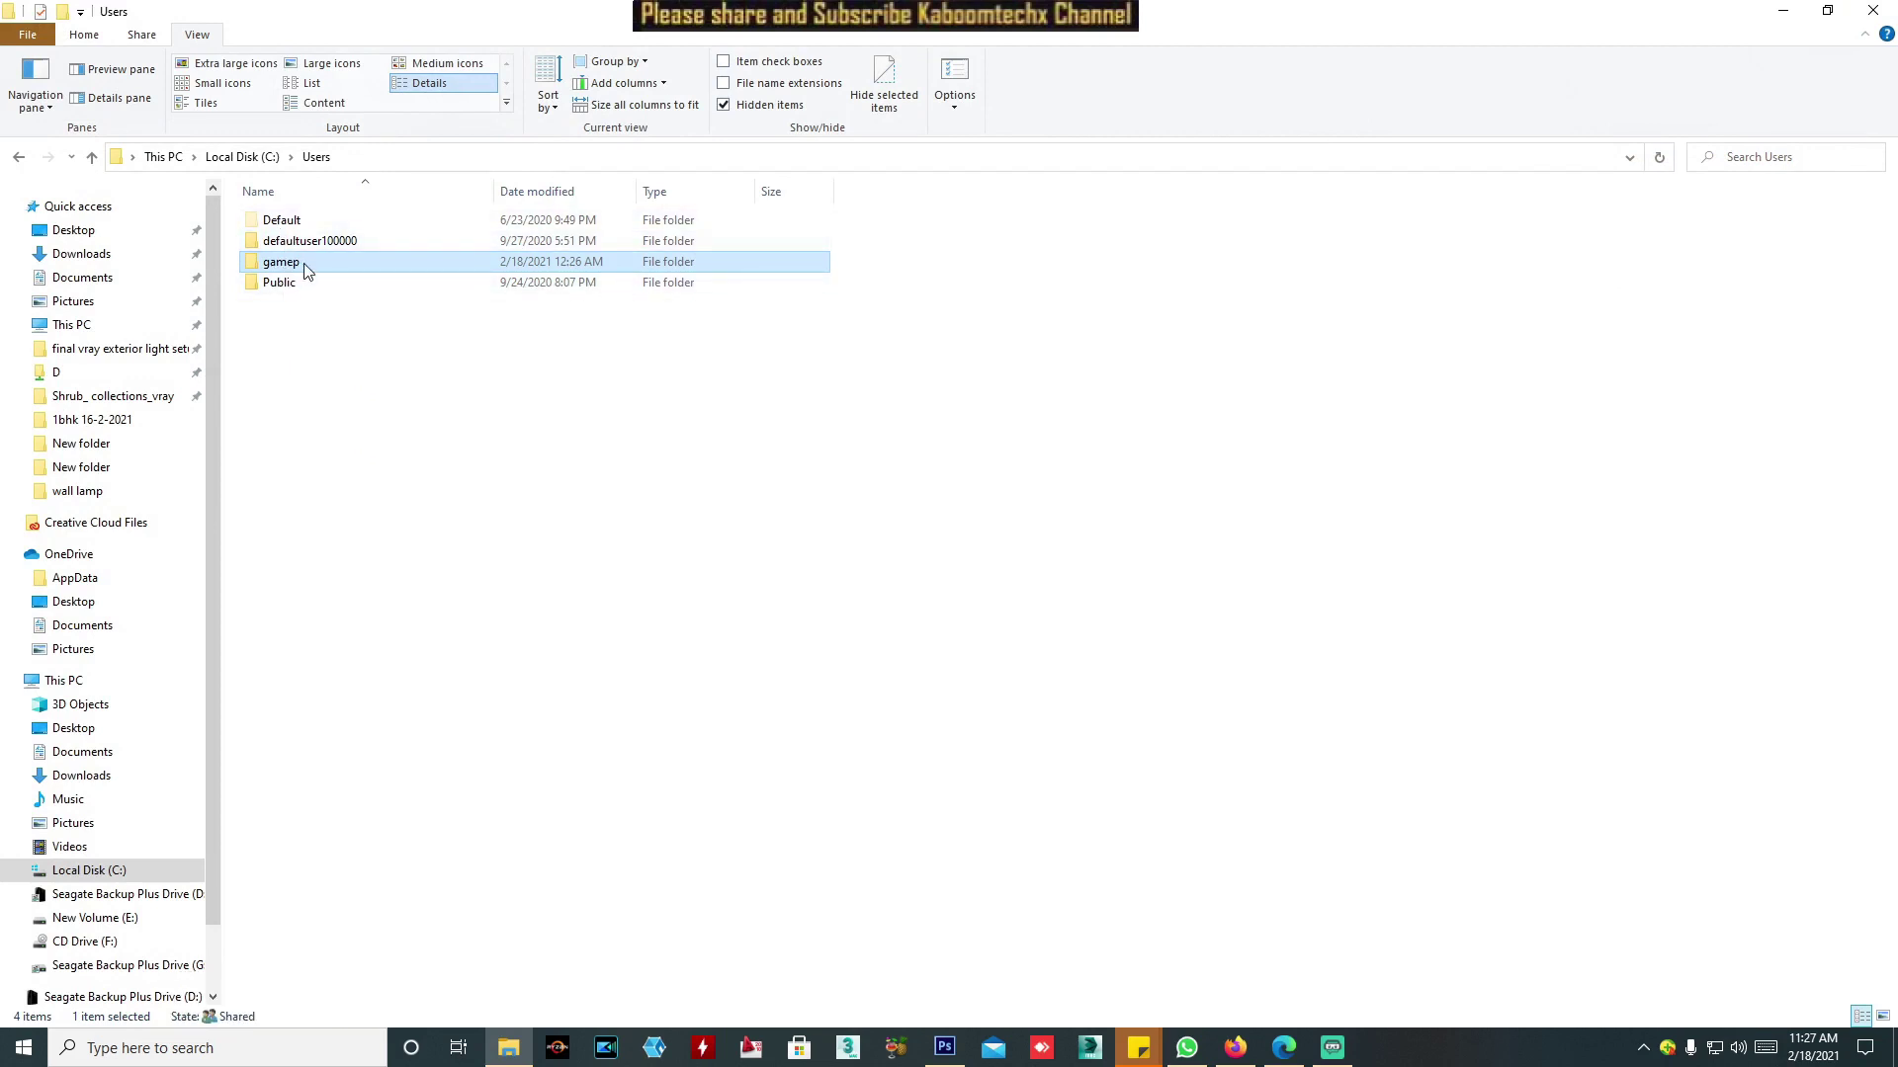
Navigate from the user's home folder into AppData\Local\Autodesk\3dsMax.
double_click(302, 264)
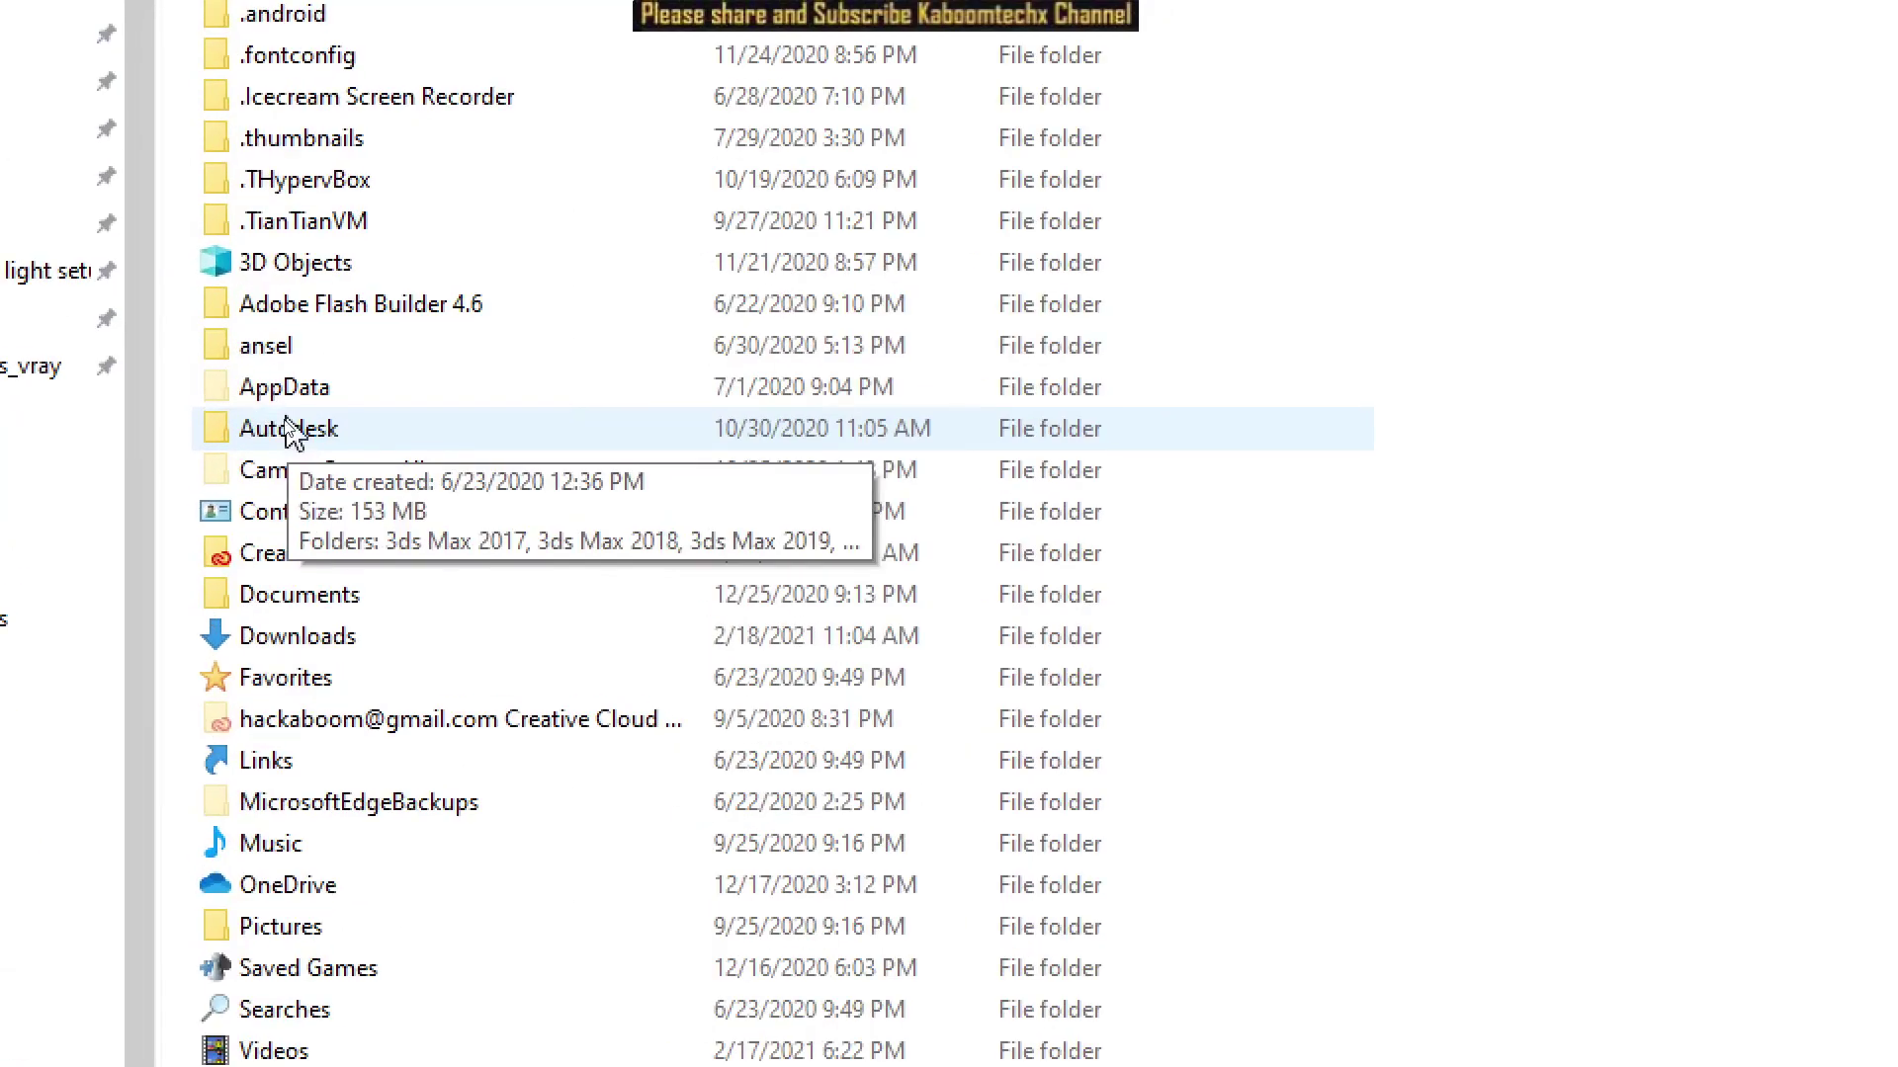
click(291, 407)
double_click(306, 403)
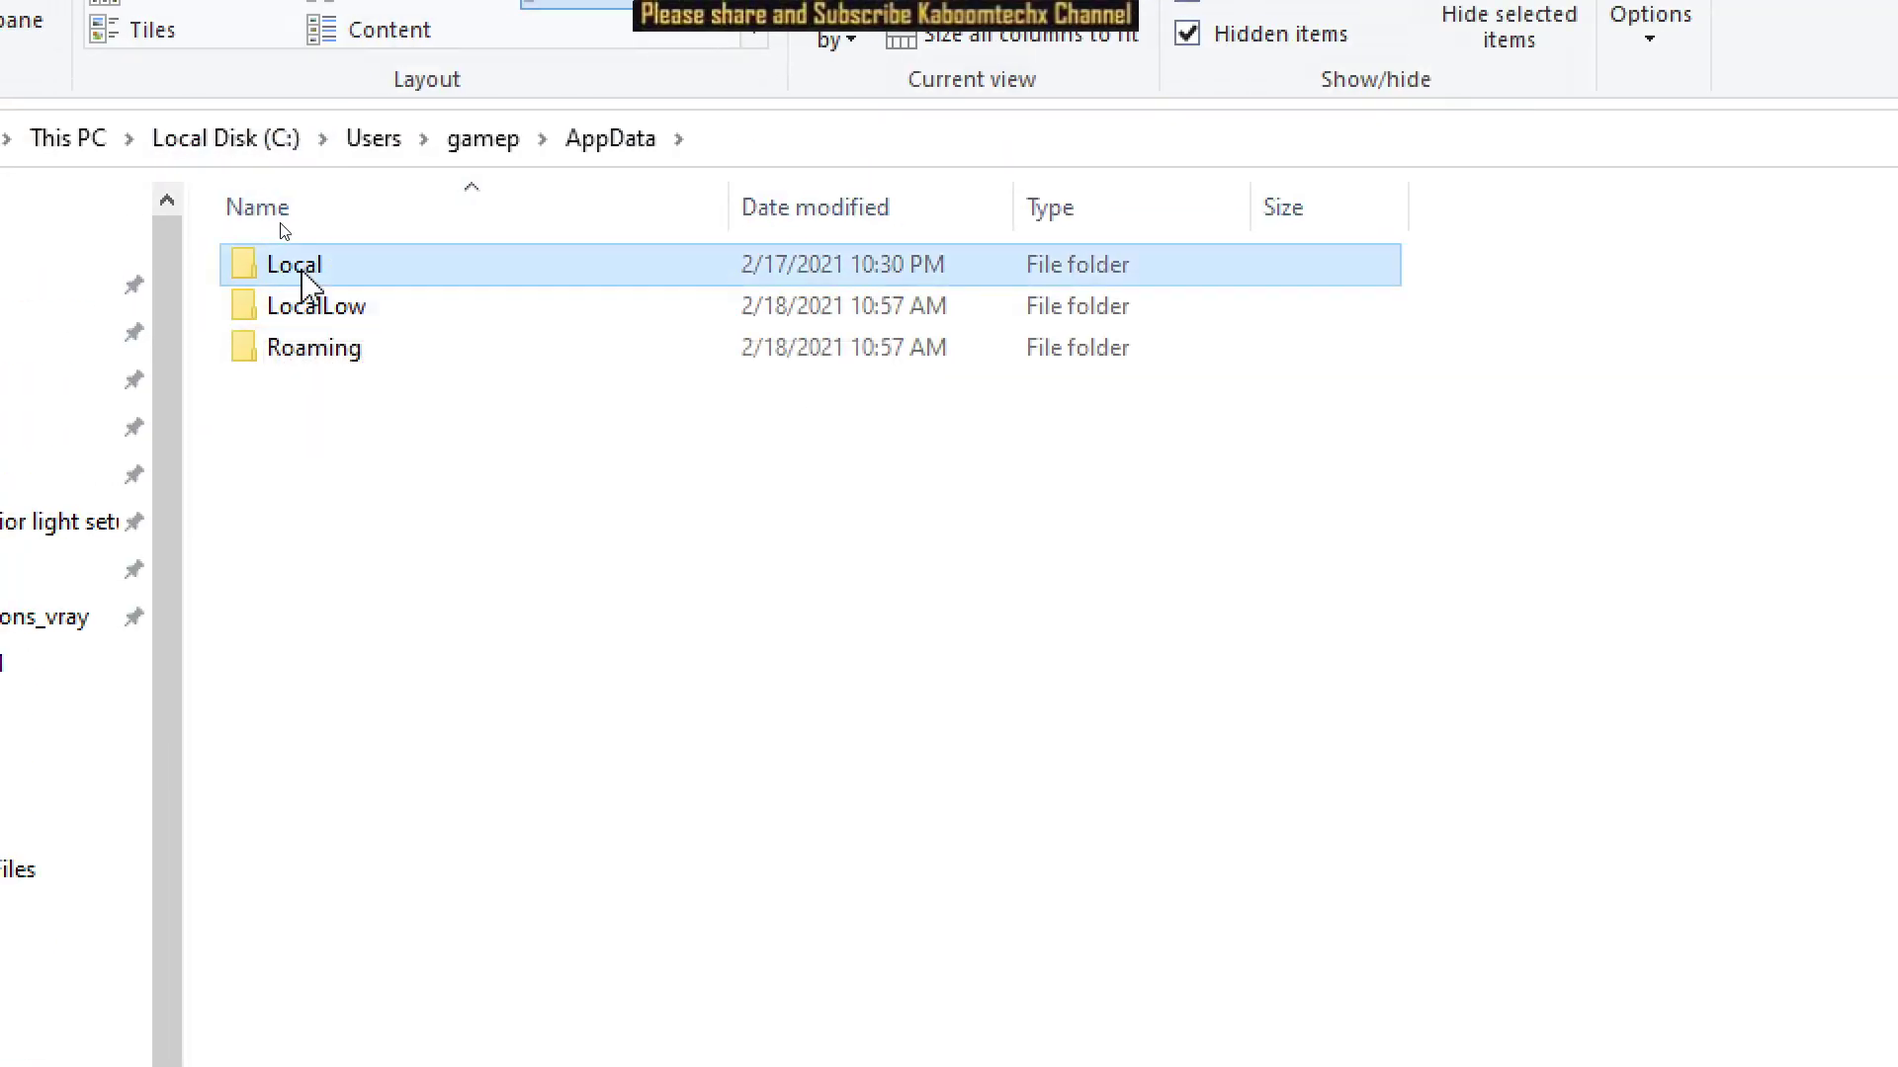
double_click(295, 275)
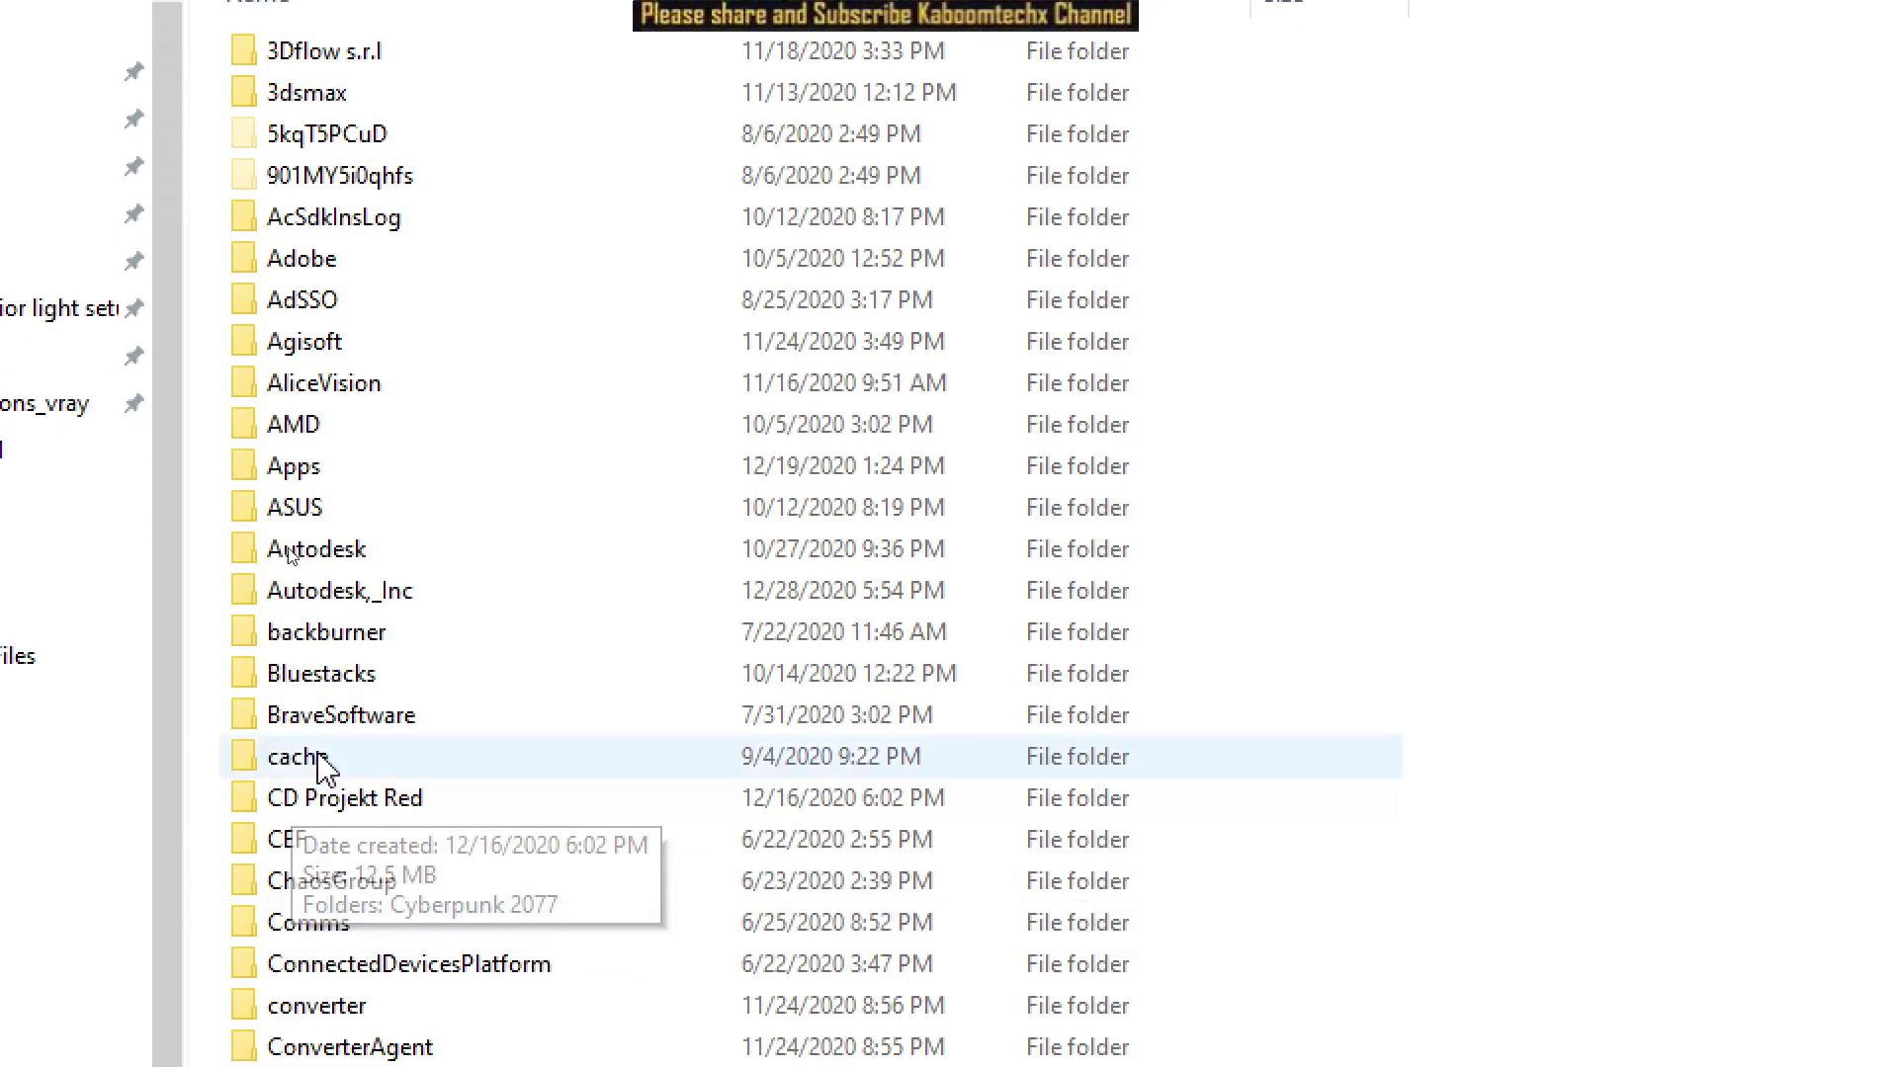
click(322, 552)
double_click(322, 552)
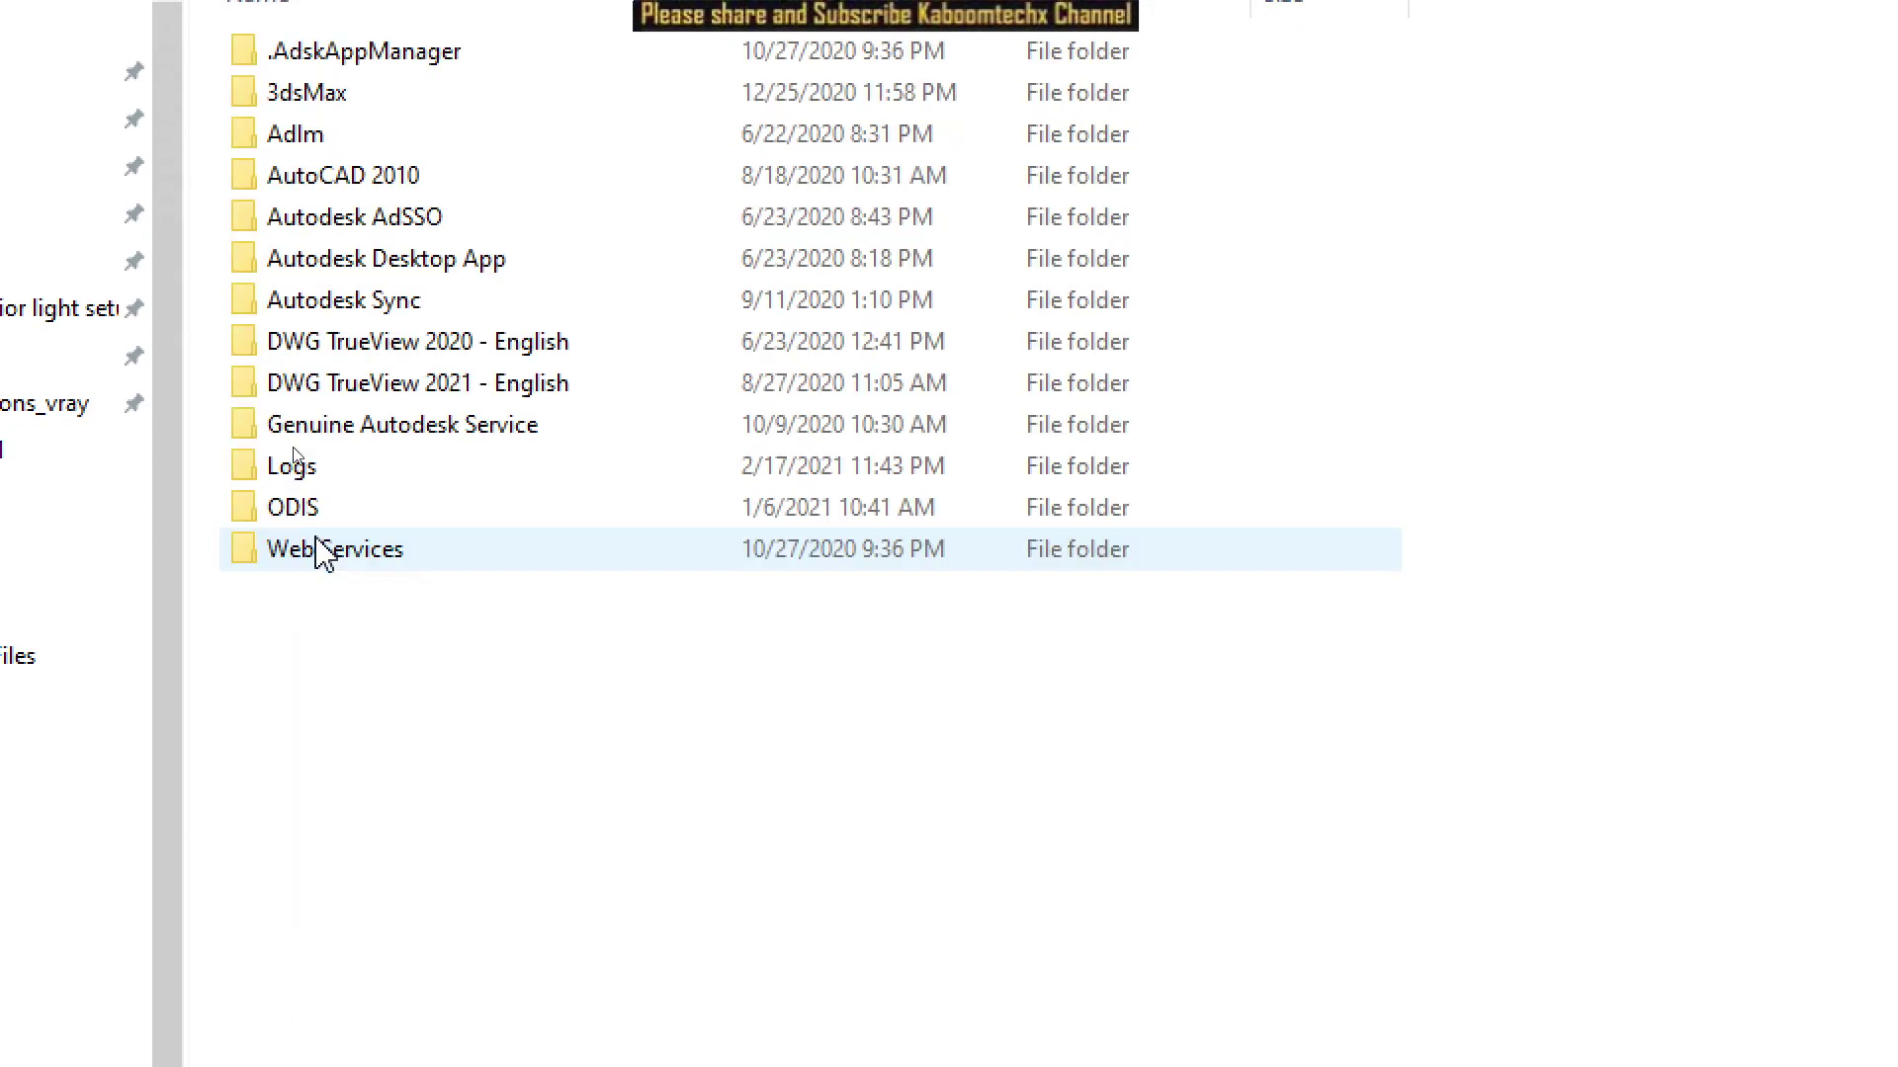
click(311, 205)
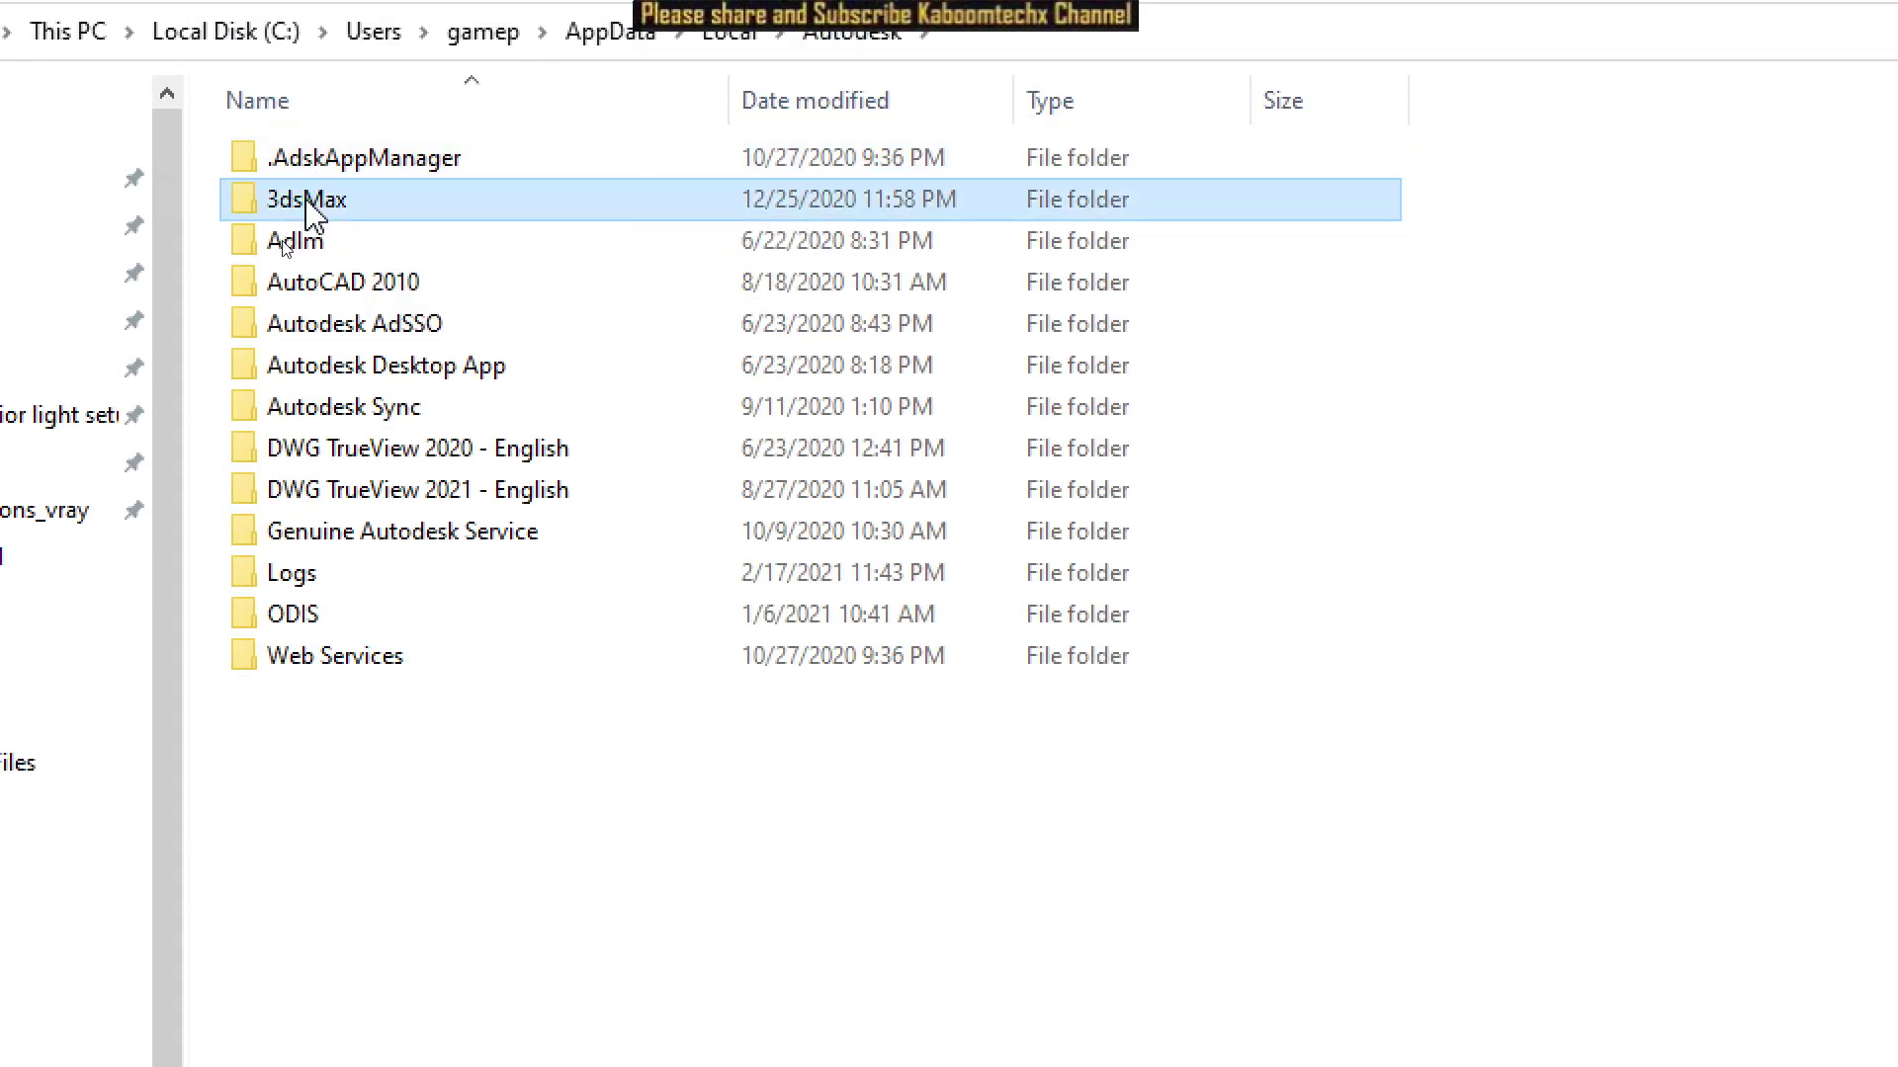
double_click(308, 202)
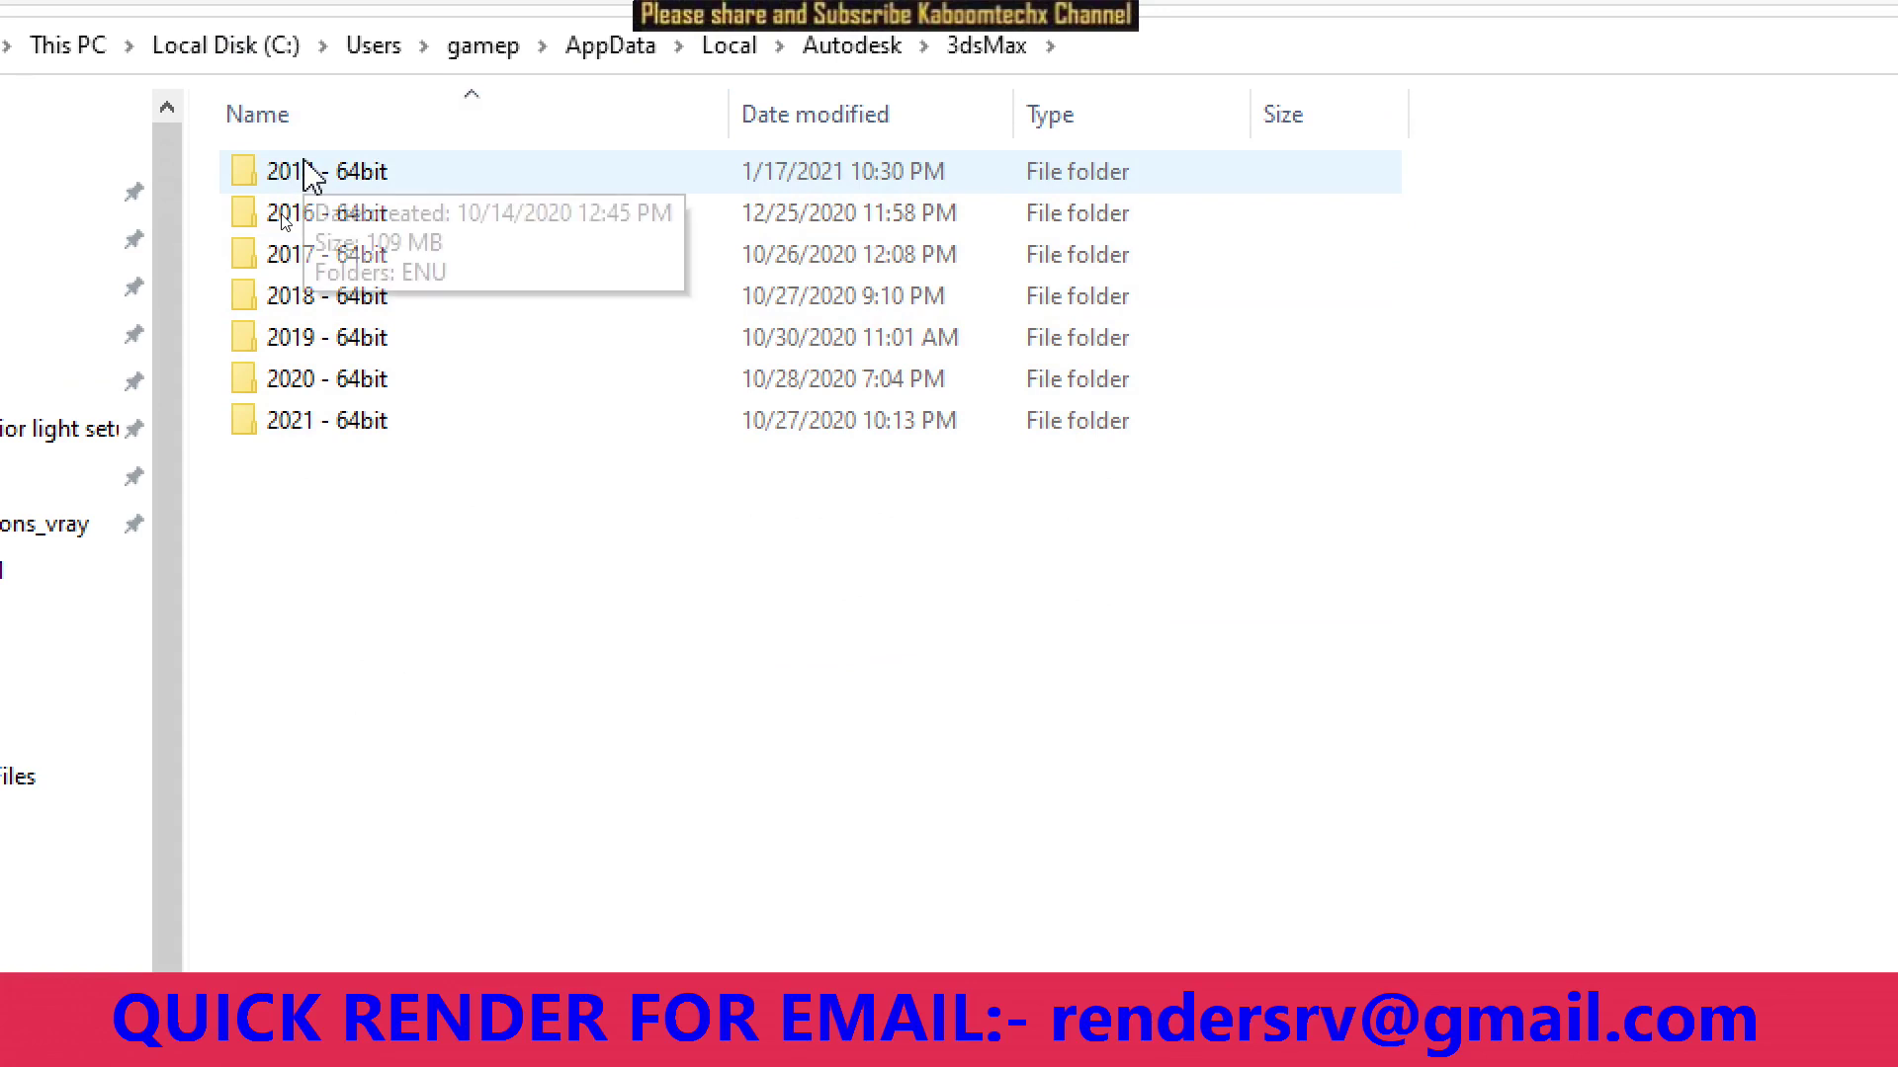
mouse_move(326, 350)
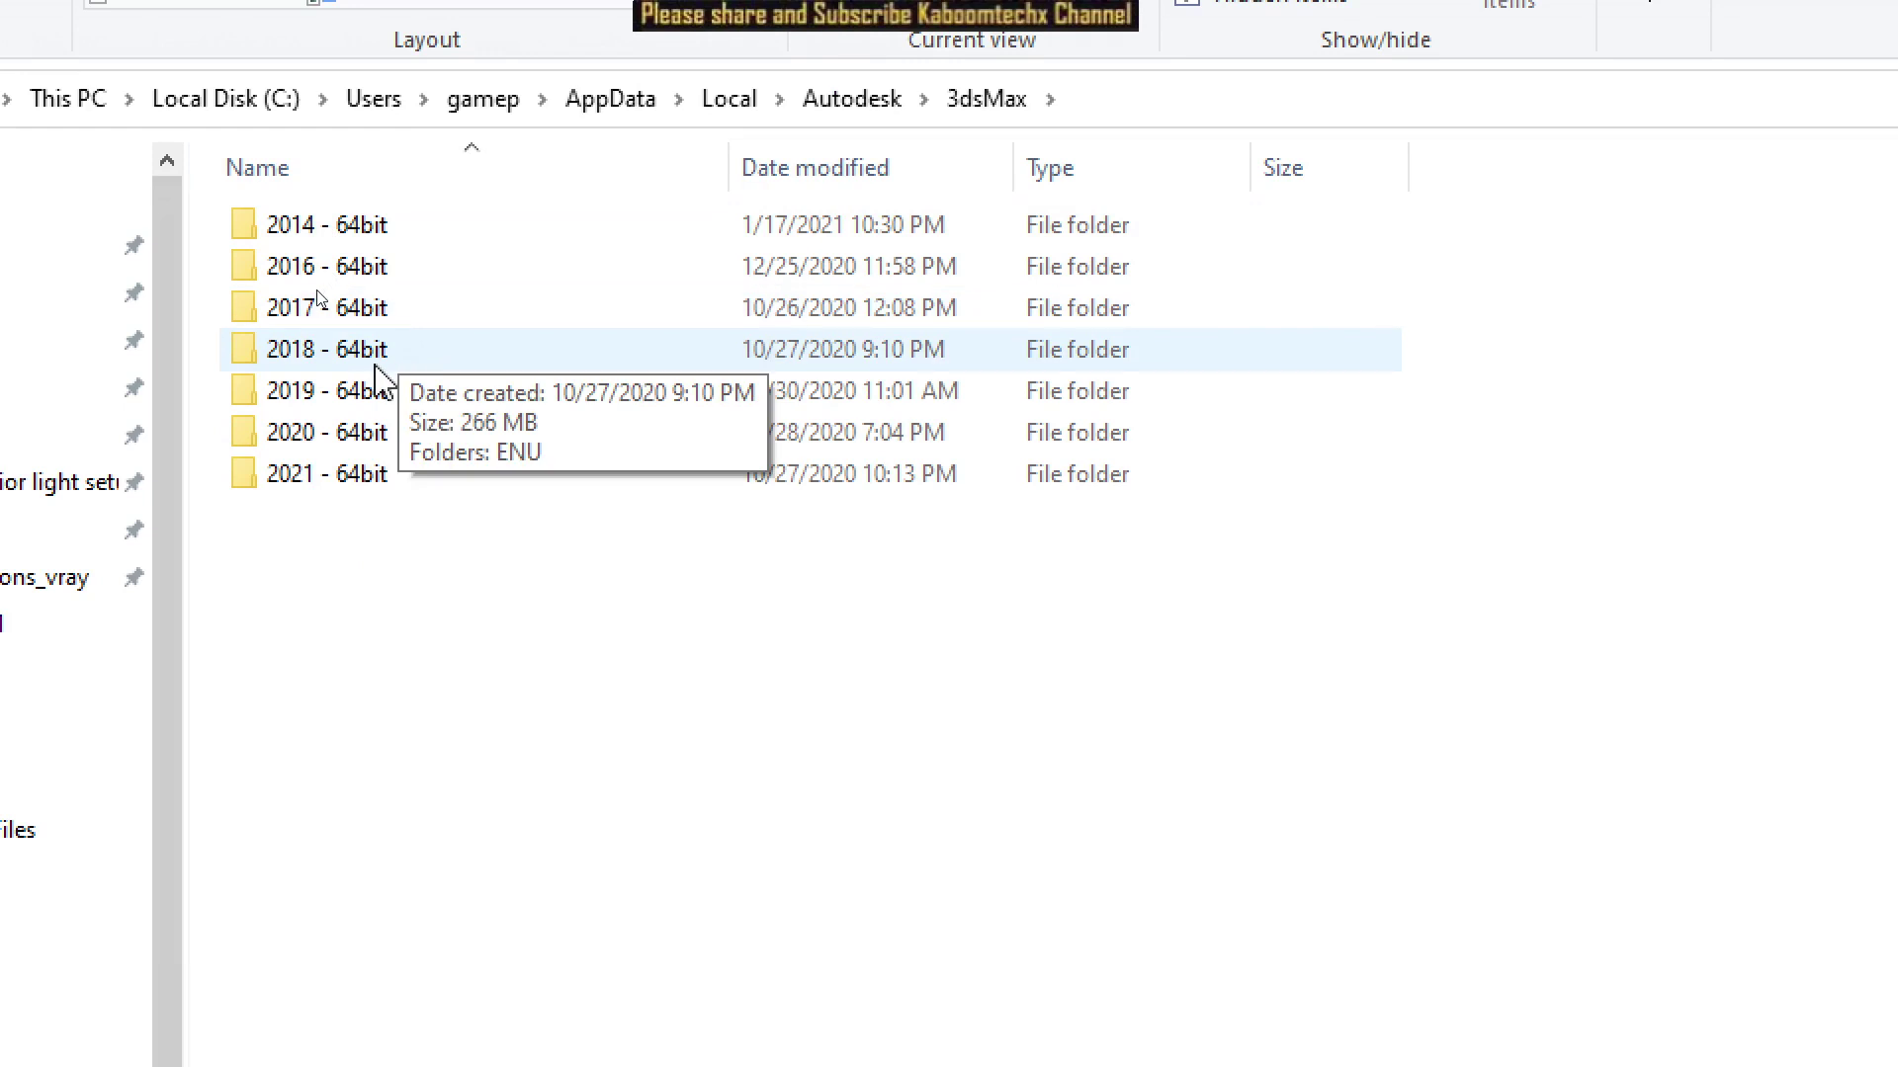
Open the 2018 - 64bit folder, then ENU, then plugcfg_In.
click(331, 362)
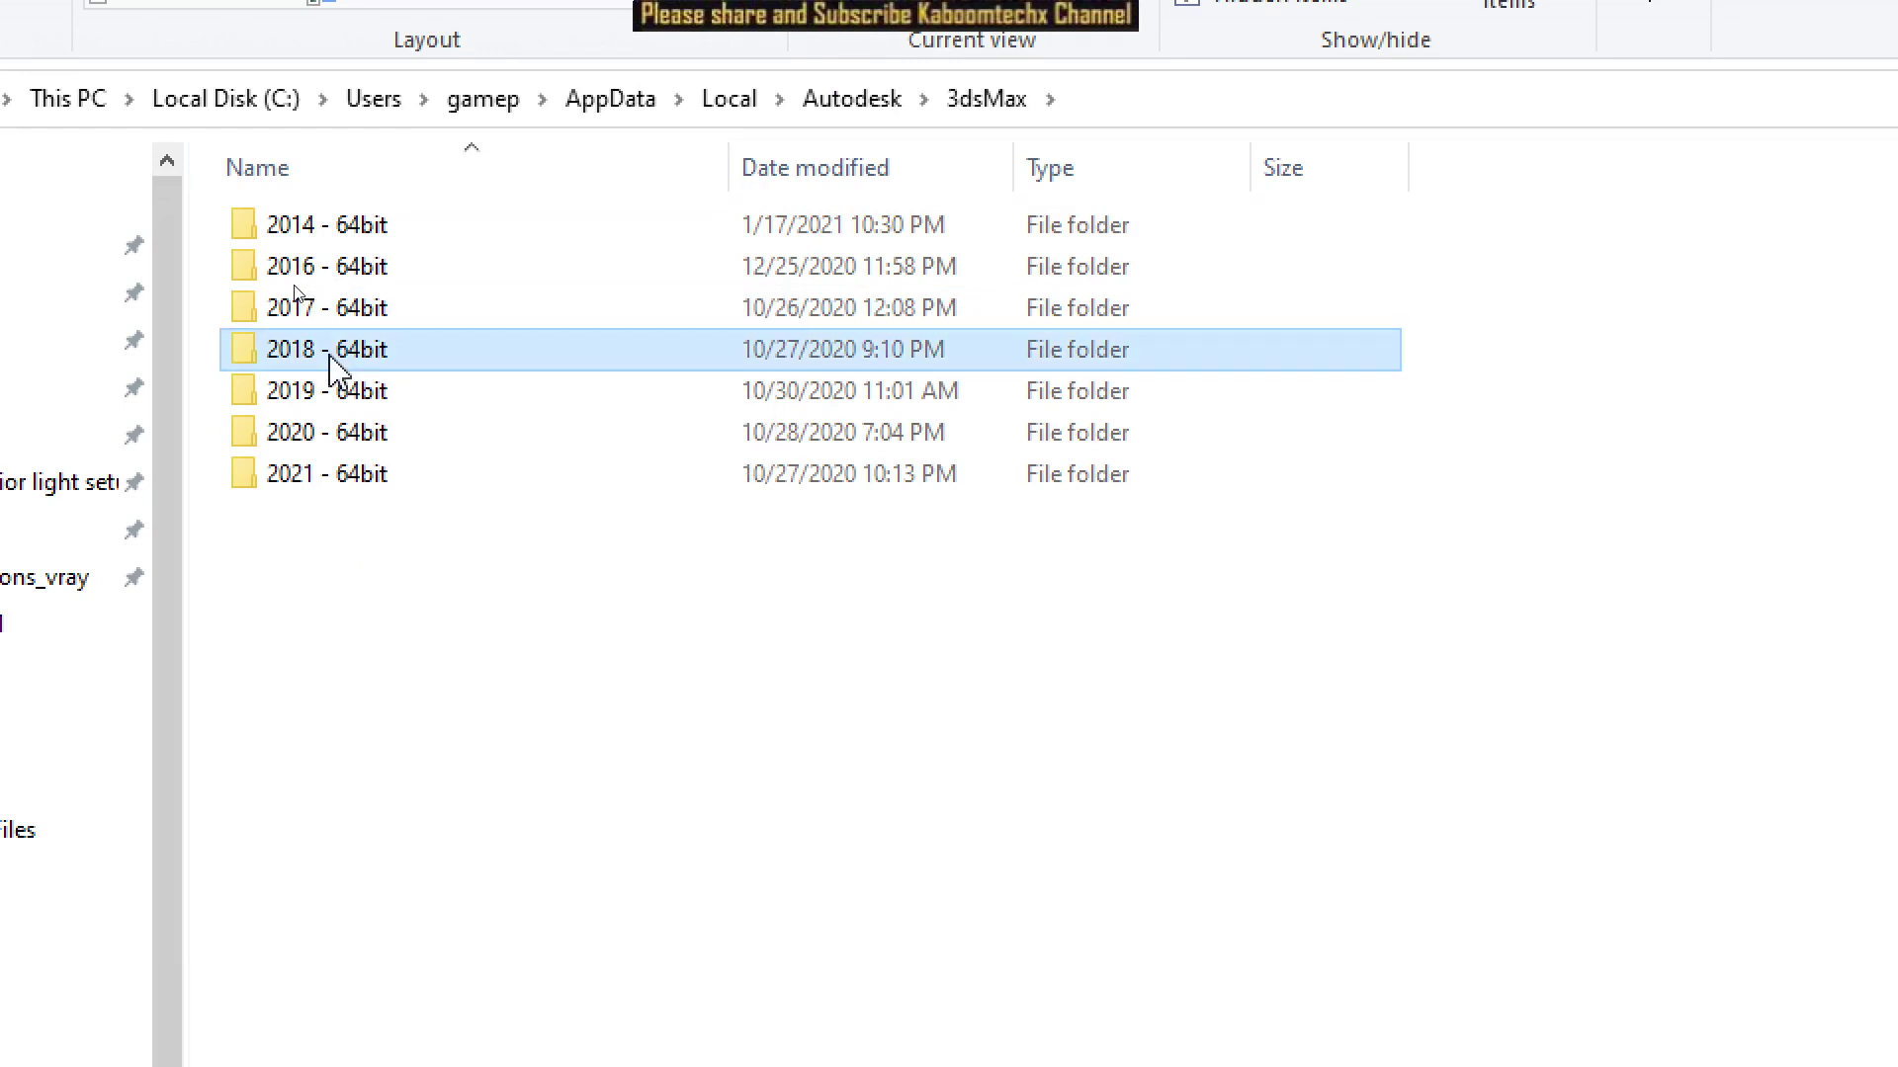
double_click(332, 358)
click(278, 224)
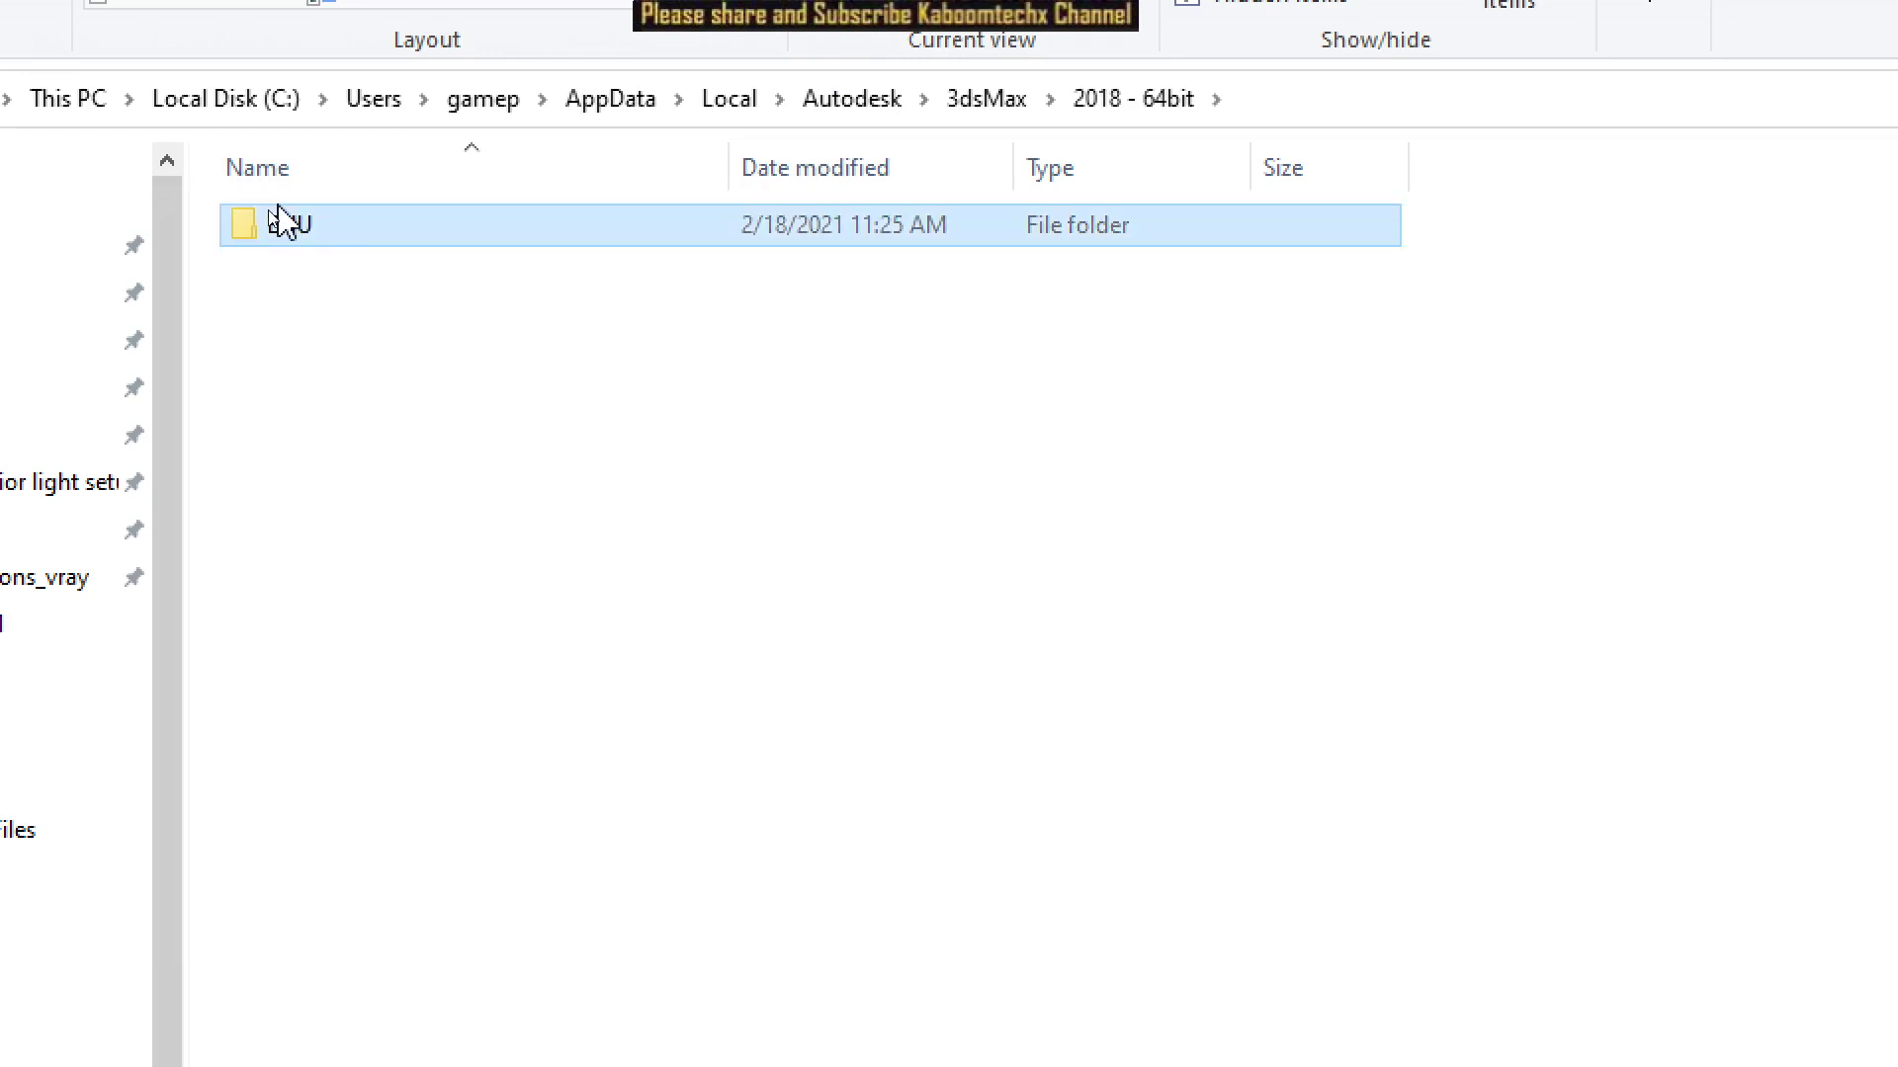
mouse_move(288, 224)
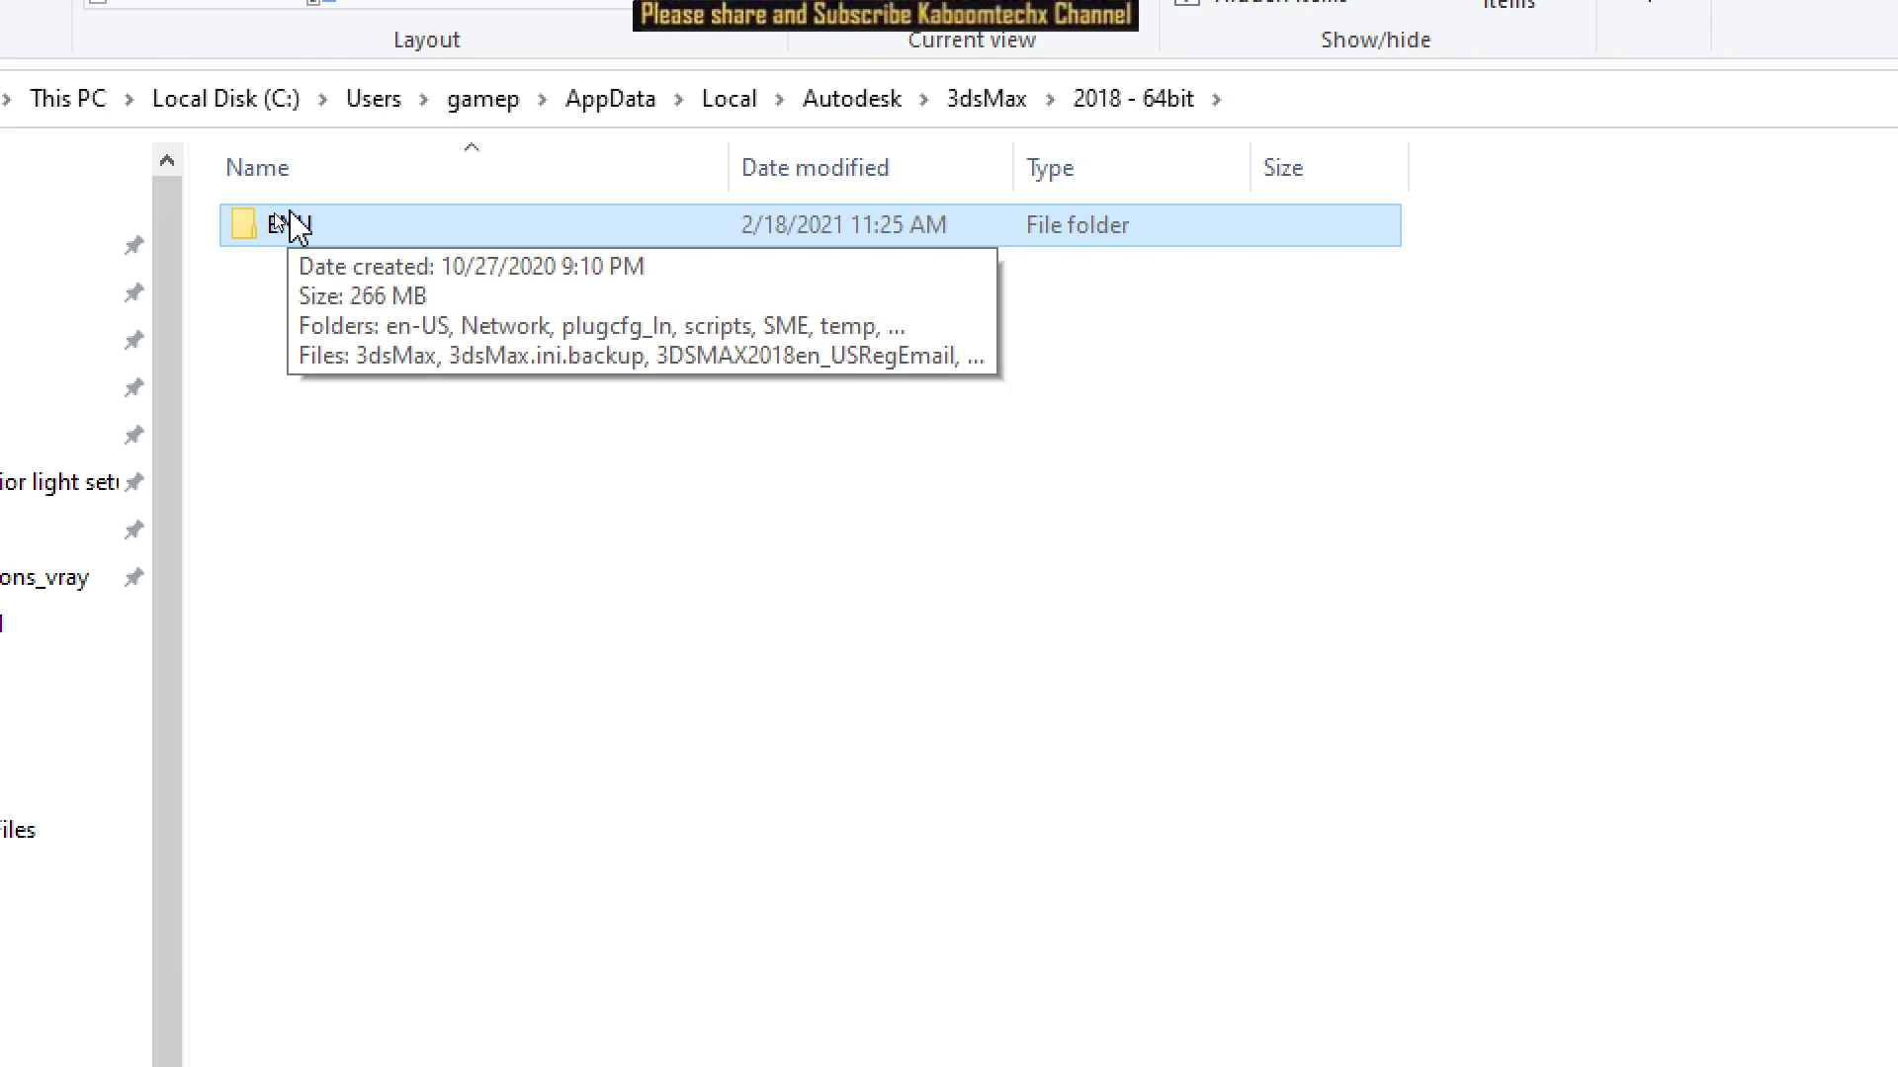
right_click(292, 223)
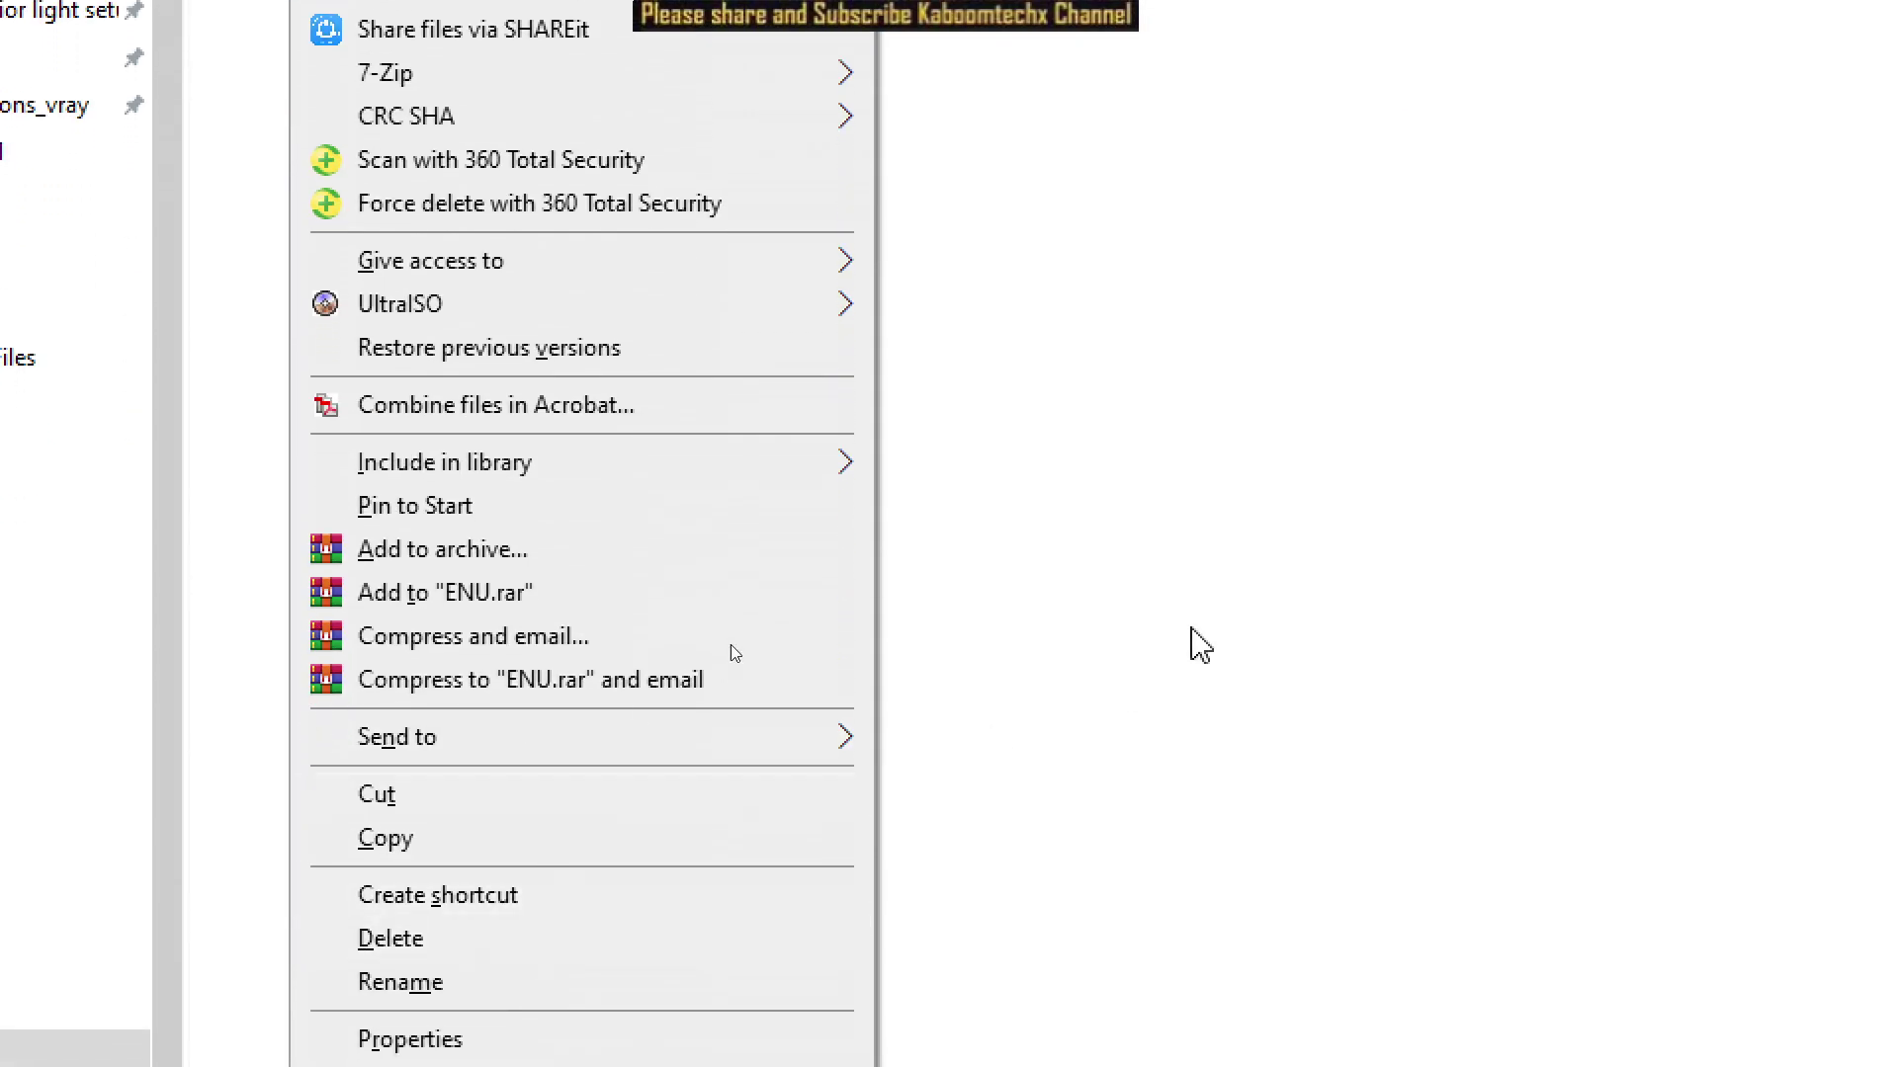
click(1182, 652)
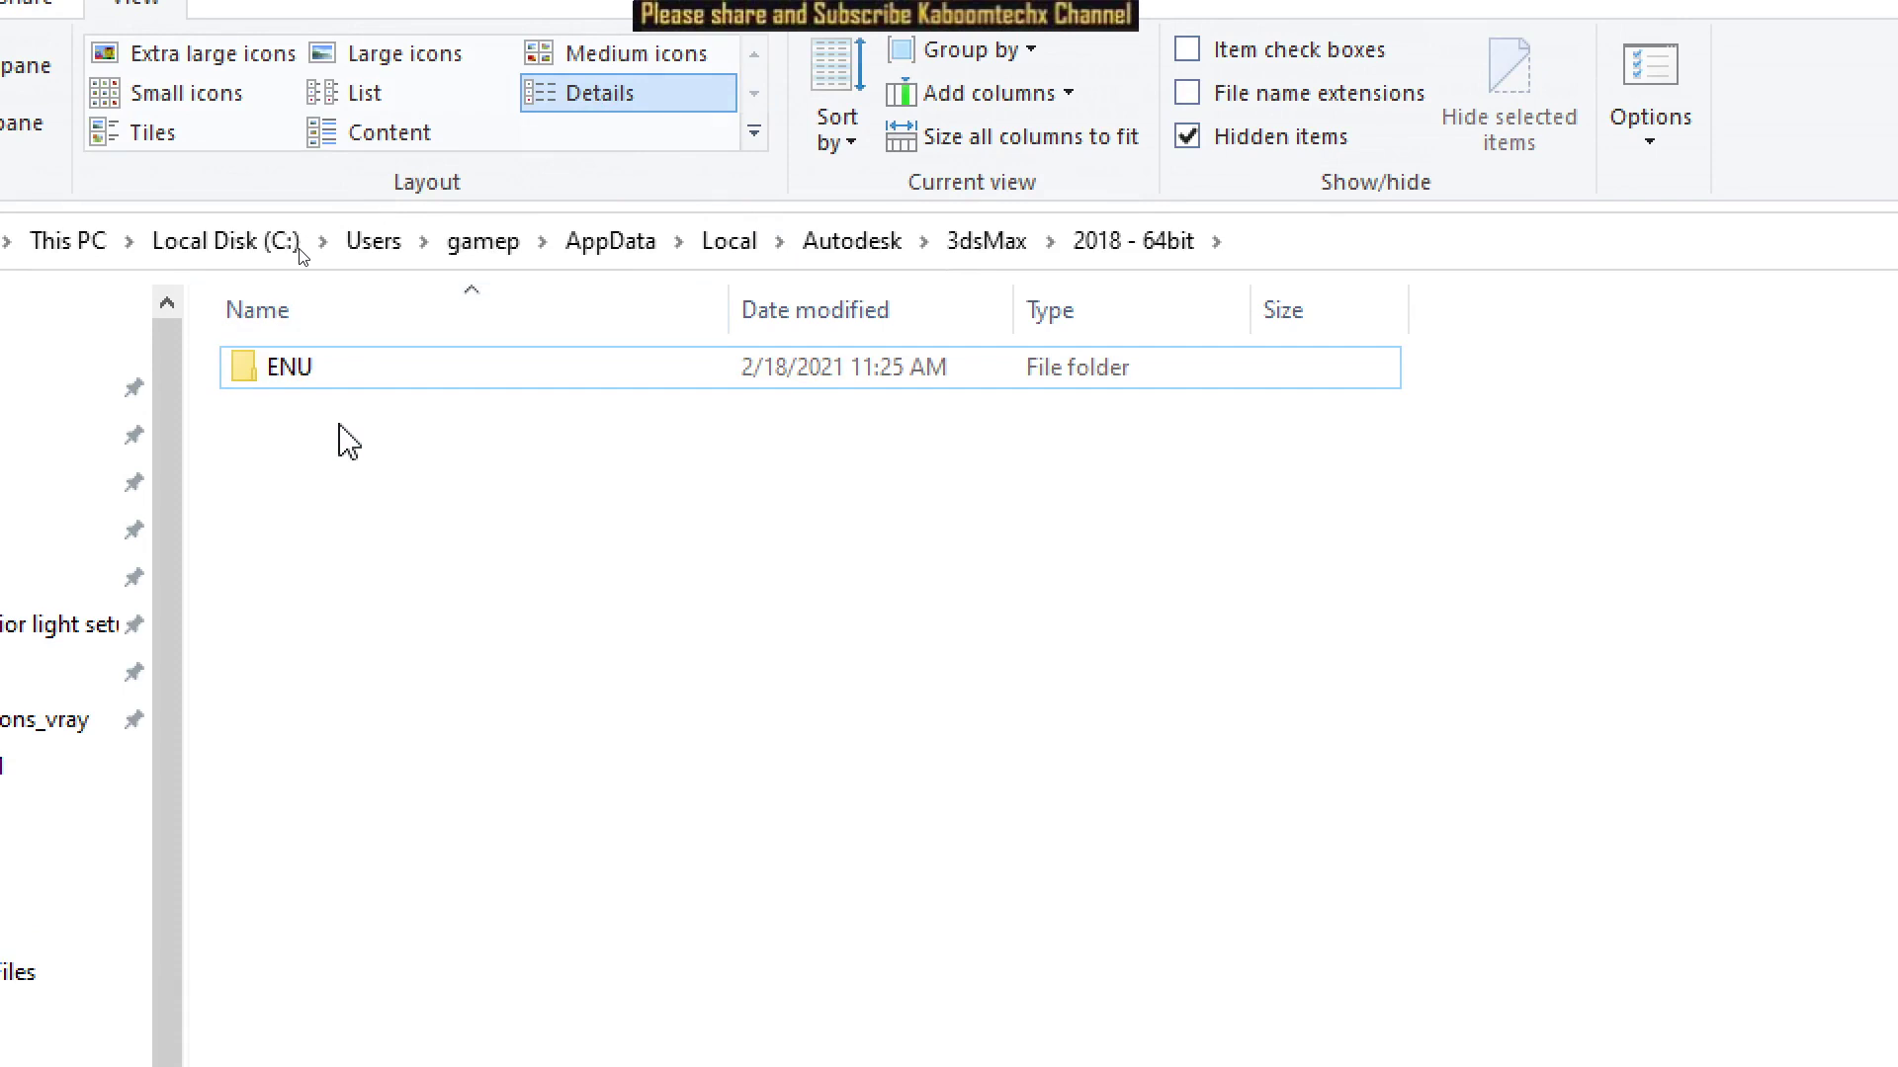
double_click(302, 372)
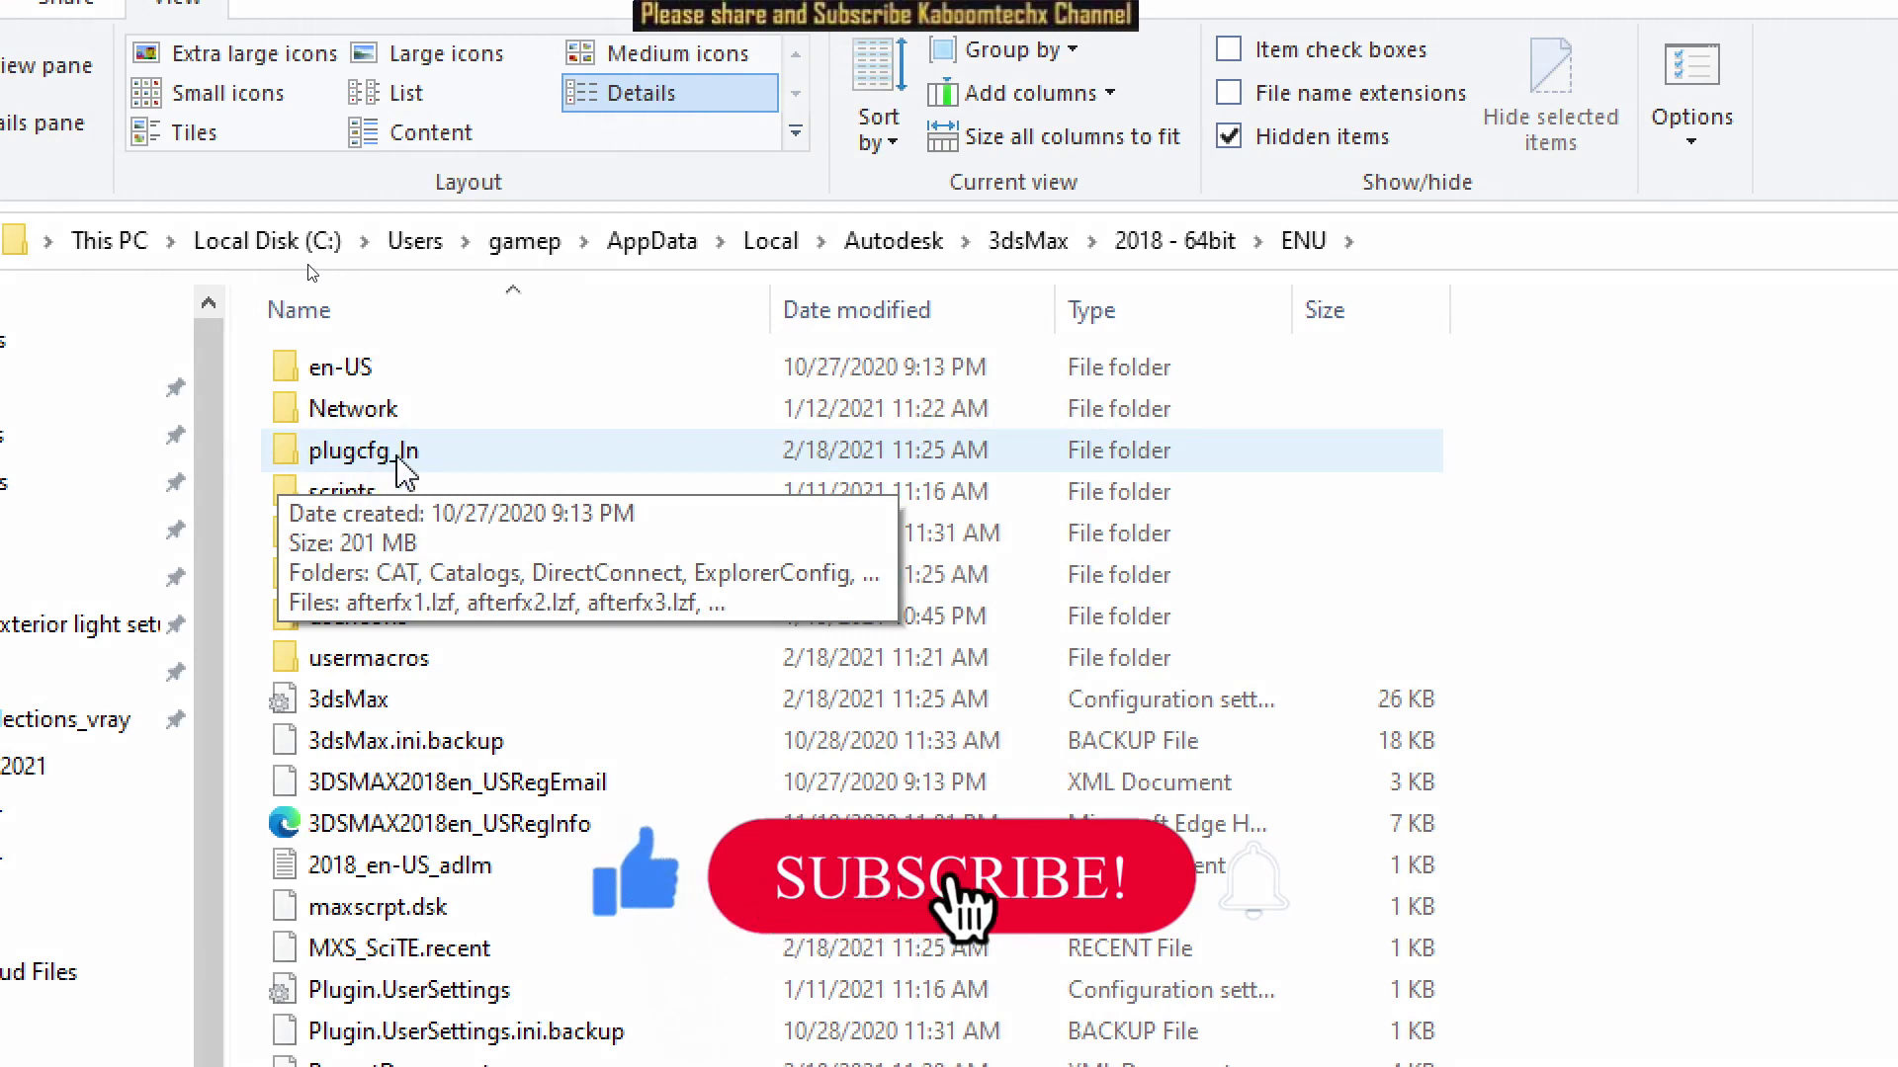
click(395, 458)
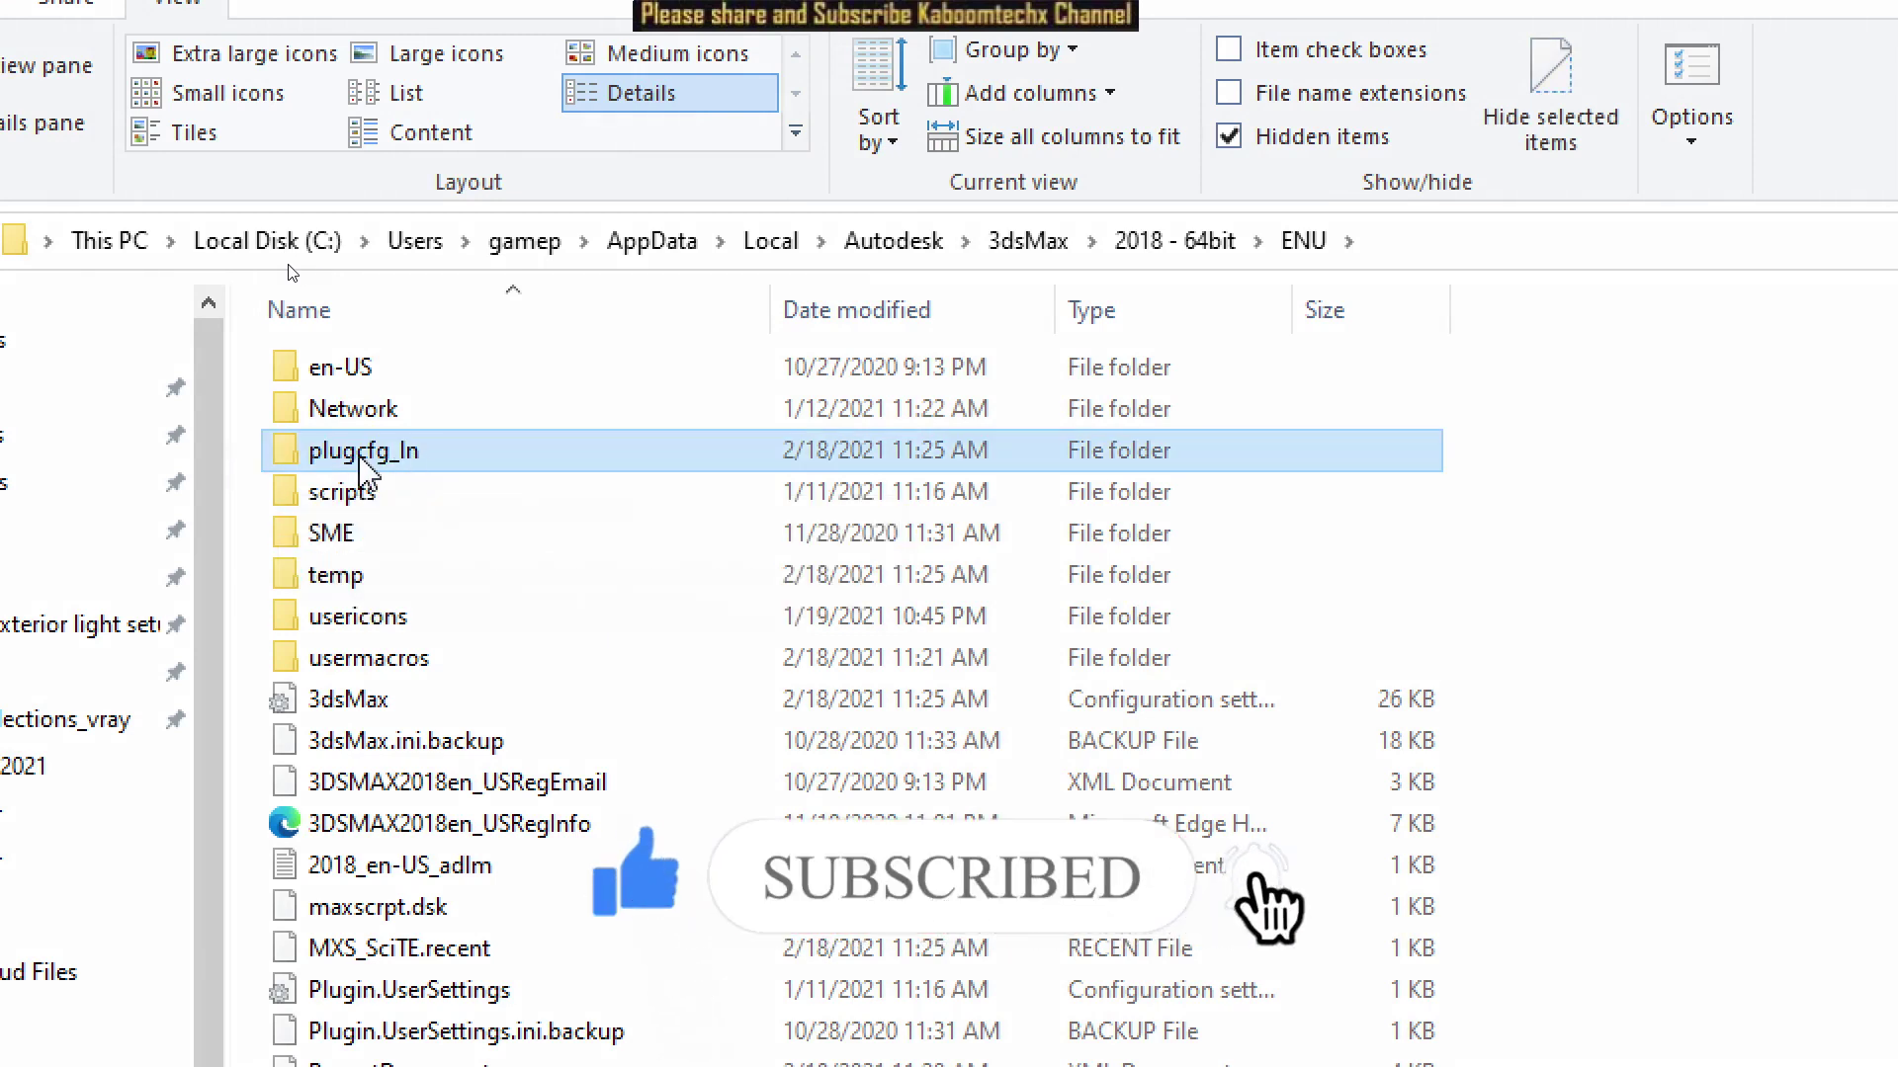
double_click(364, 459)
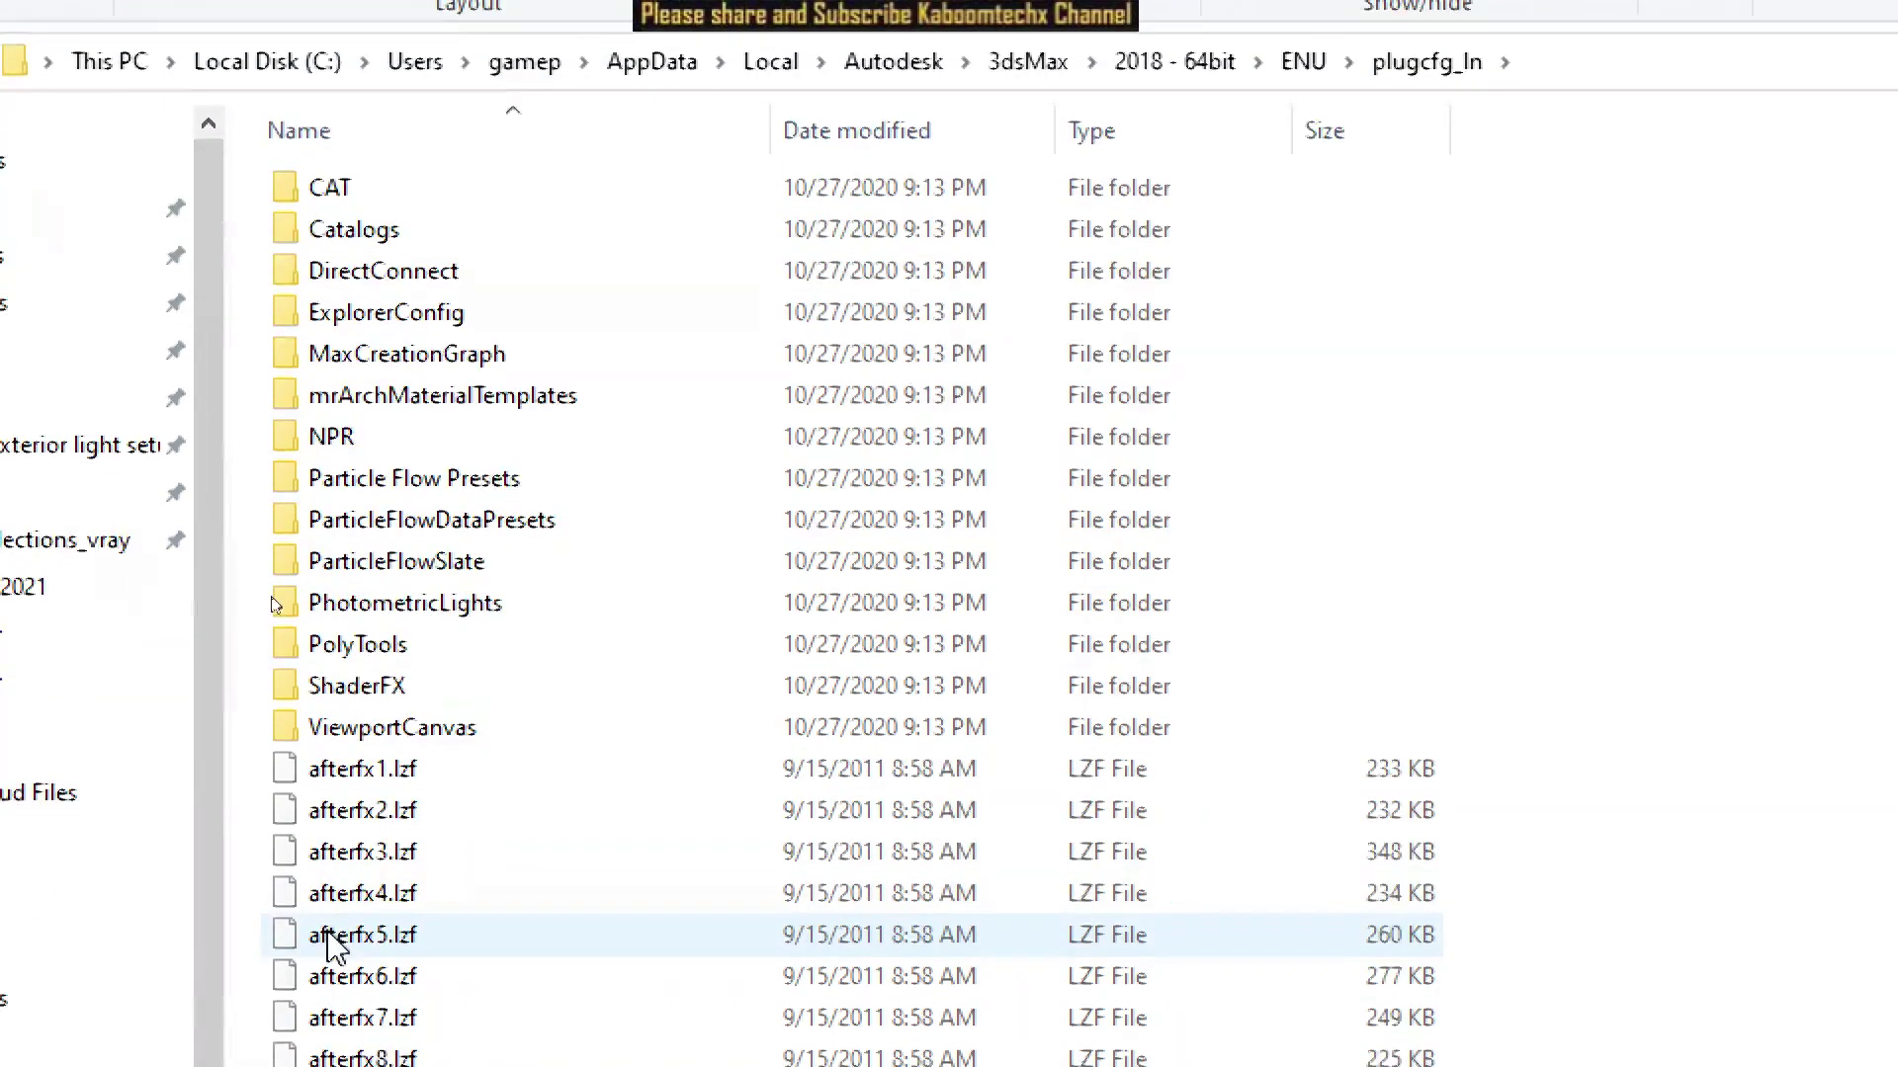
Find the SME settings file in plugcfg_In and open it with Notepad.
scroll(331, 944, down, 2)
scroll(331, 943, down, 3)
scroll(326, 944, down, 2)
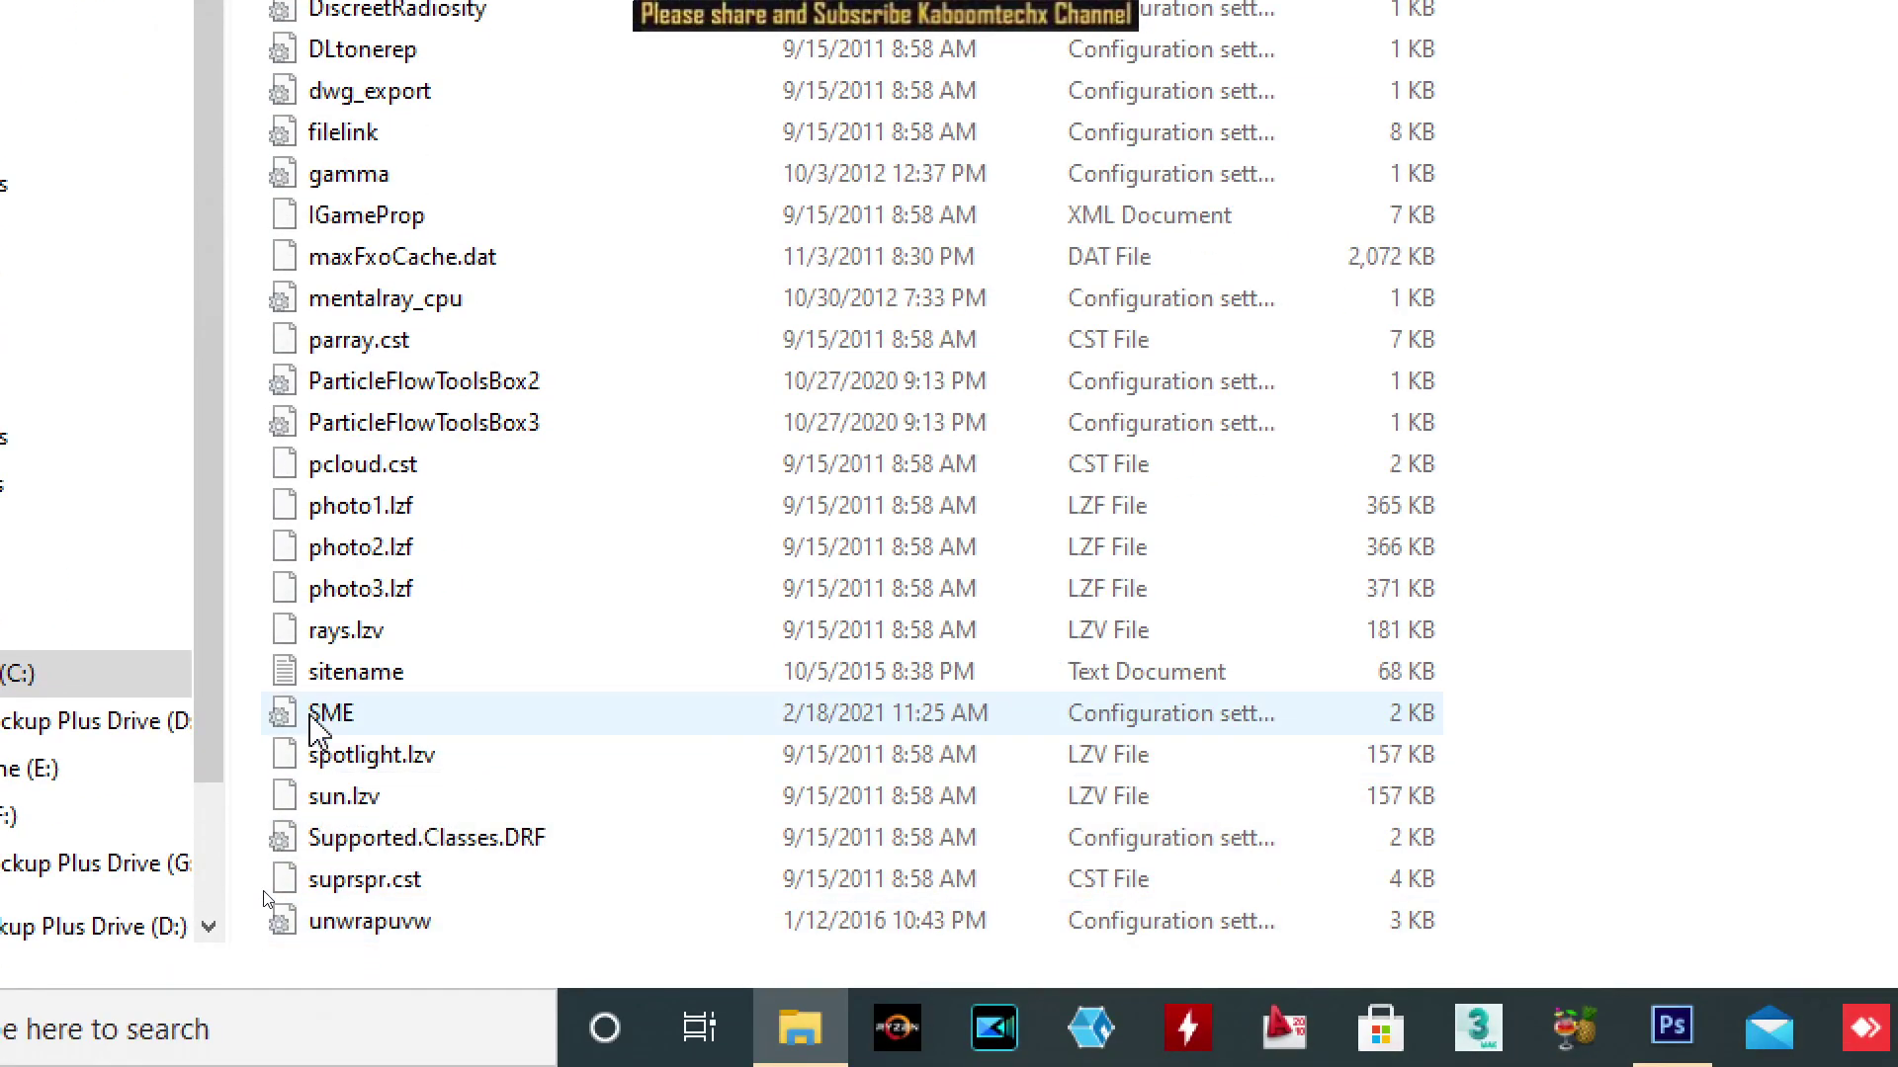
click(354, 731)
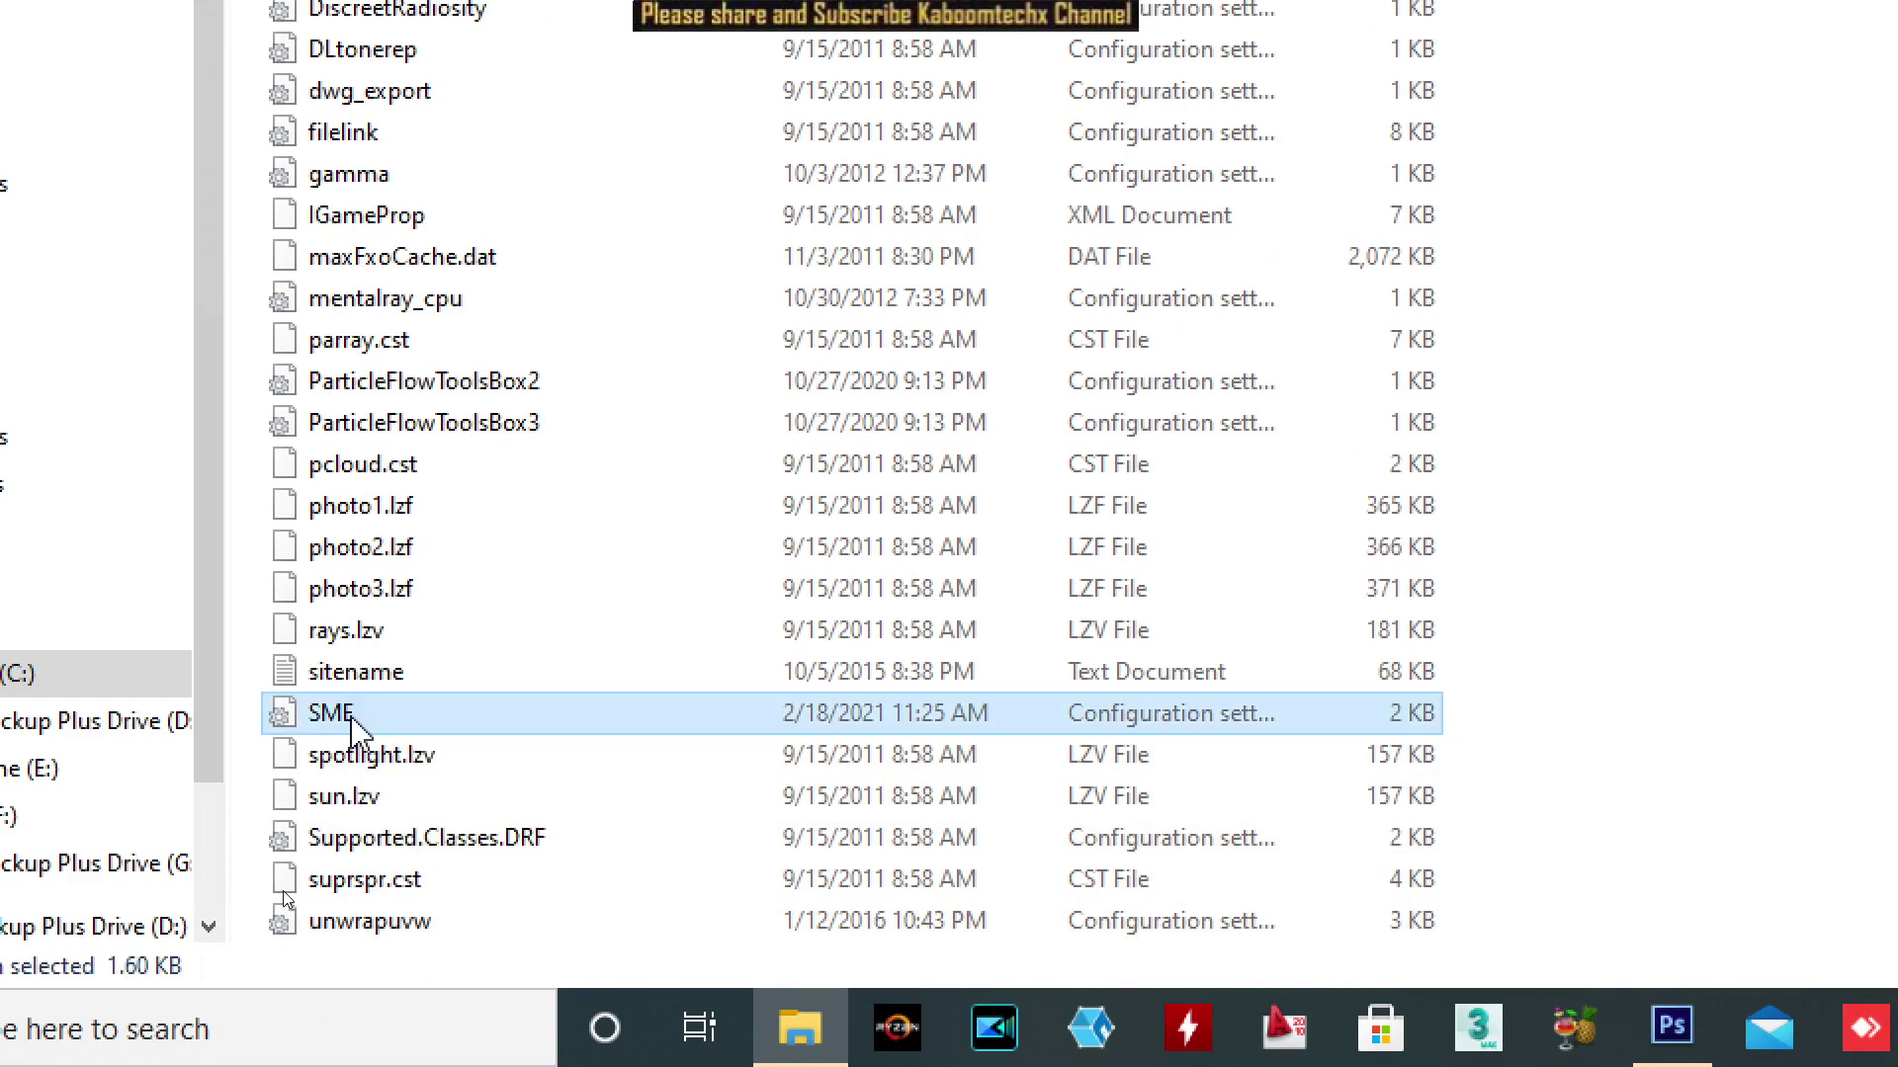
right_click(354, 731)
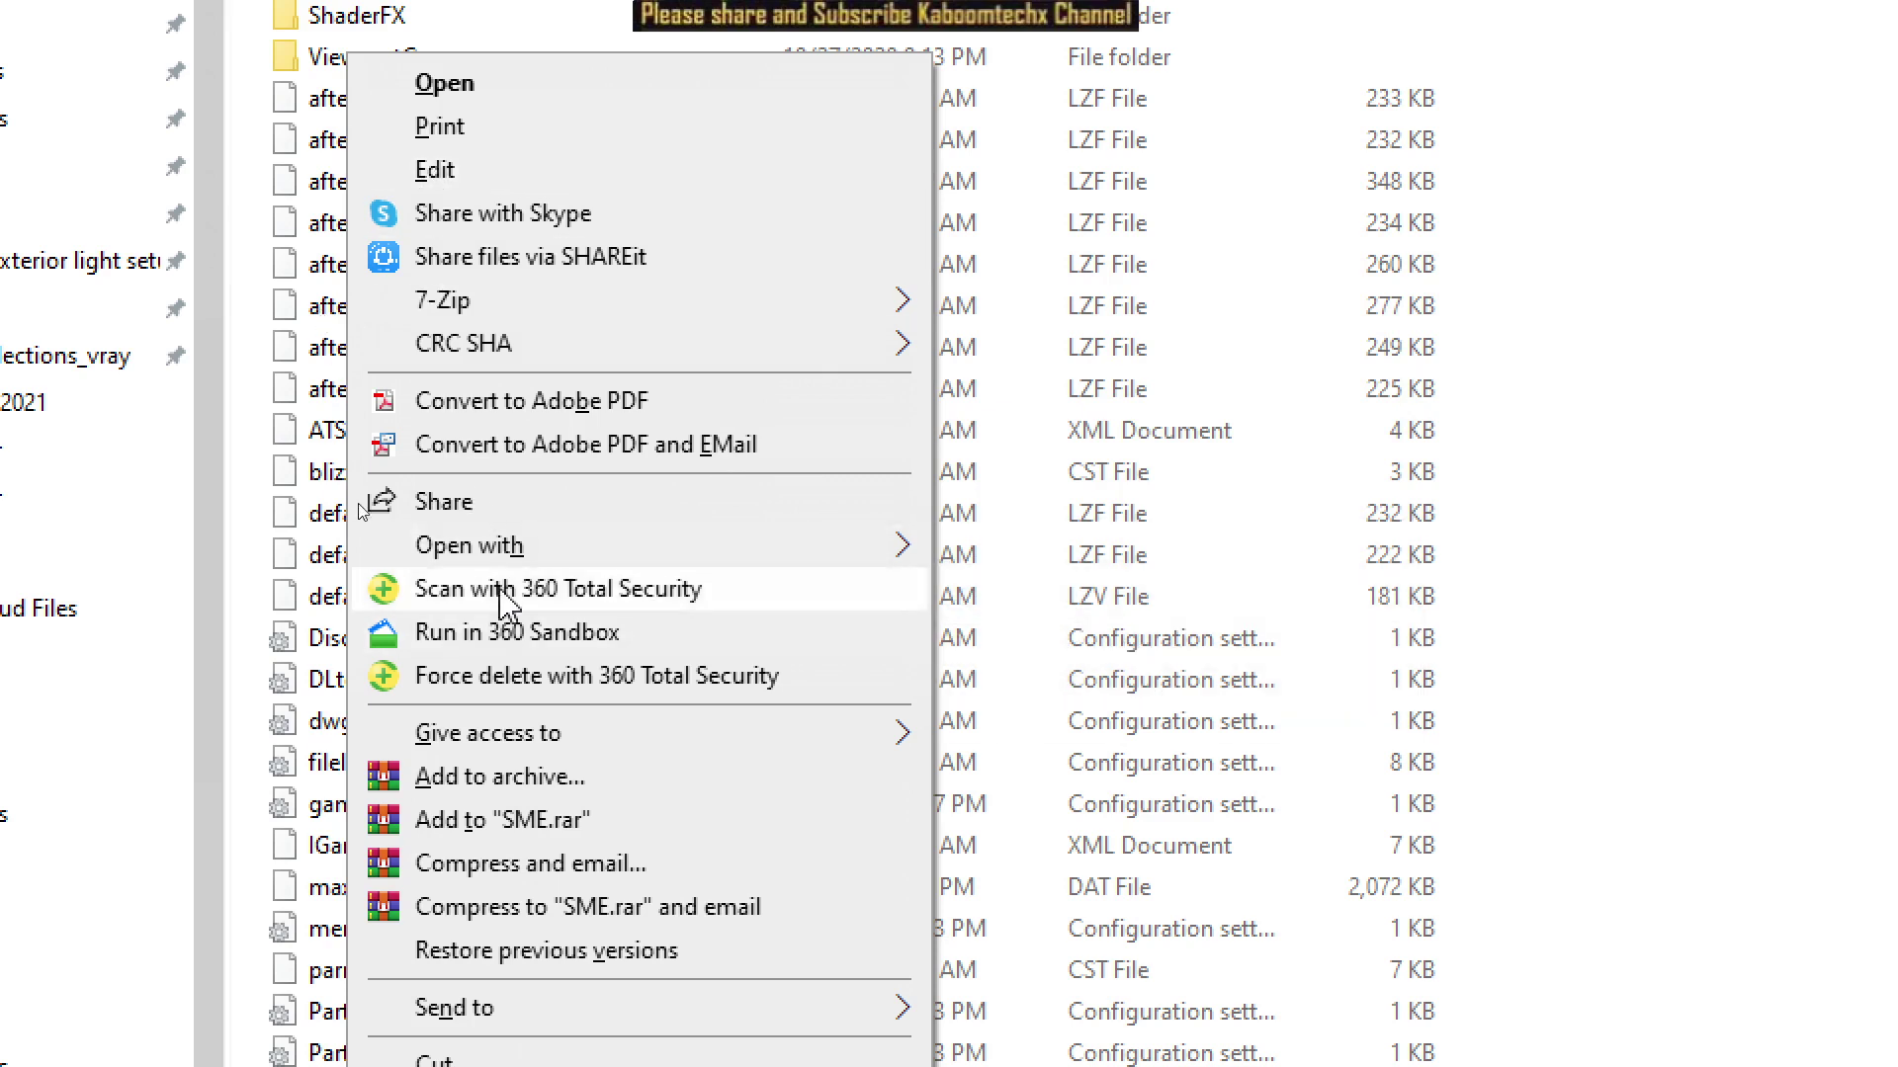
mouse_move(468, 546)
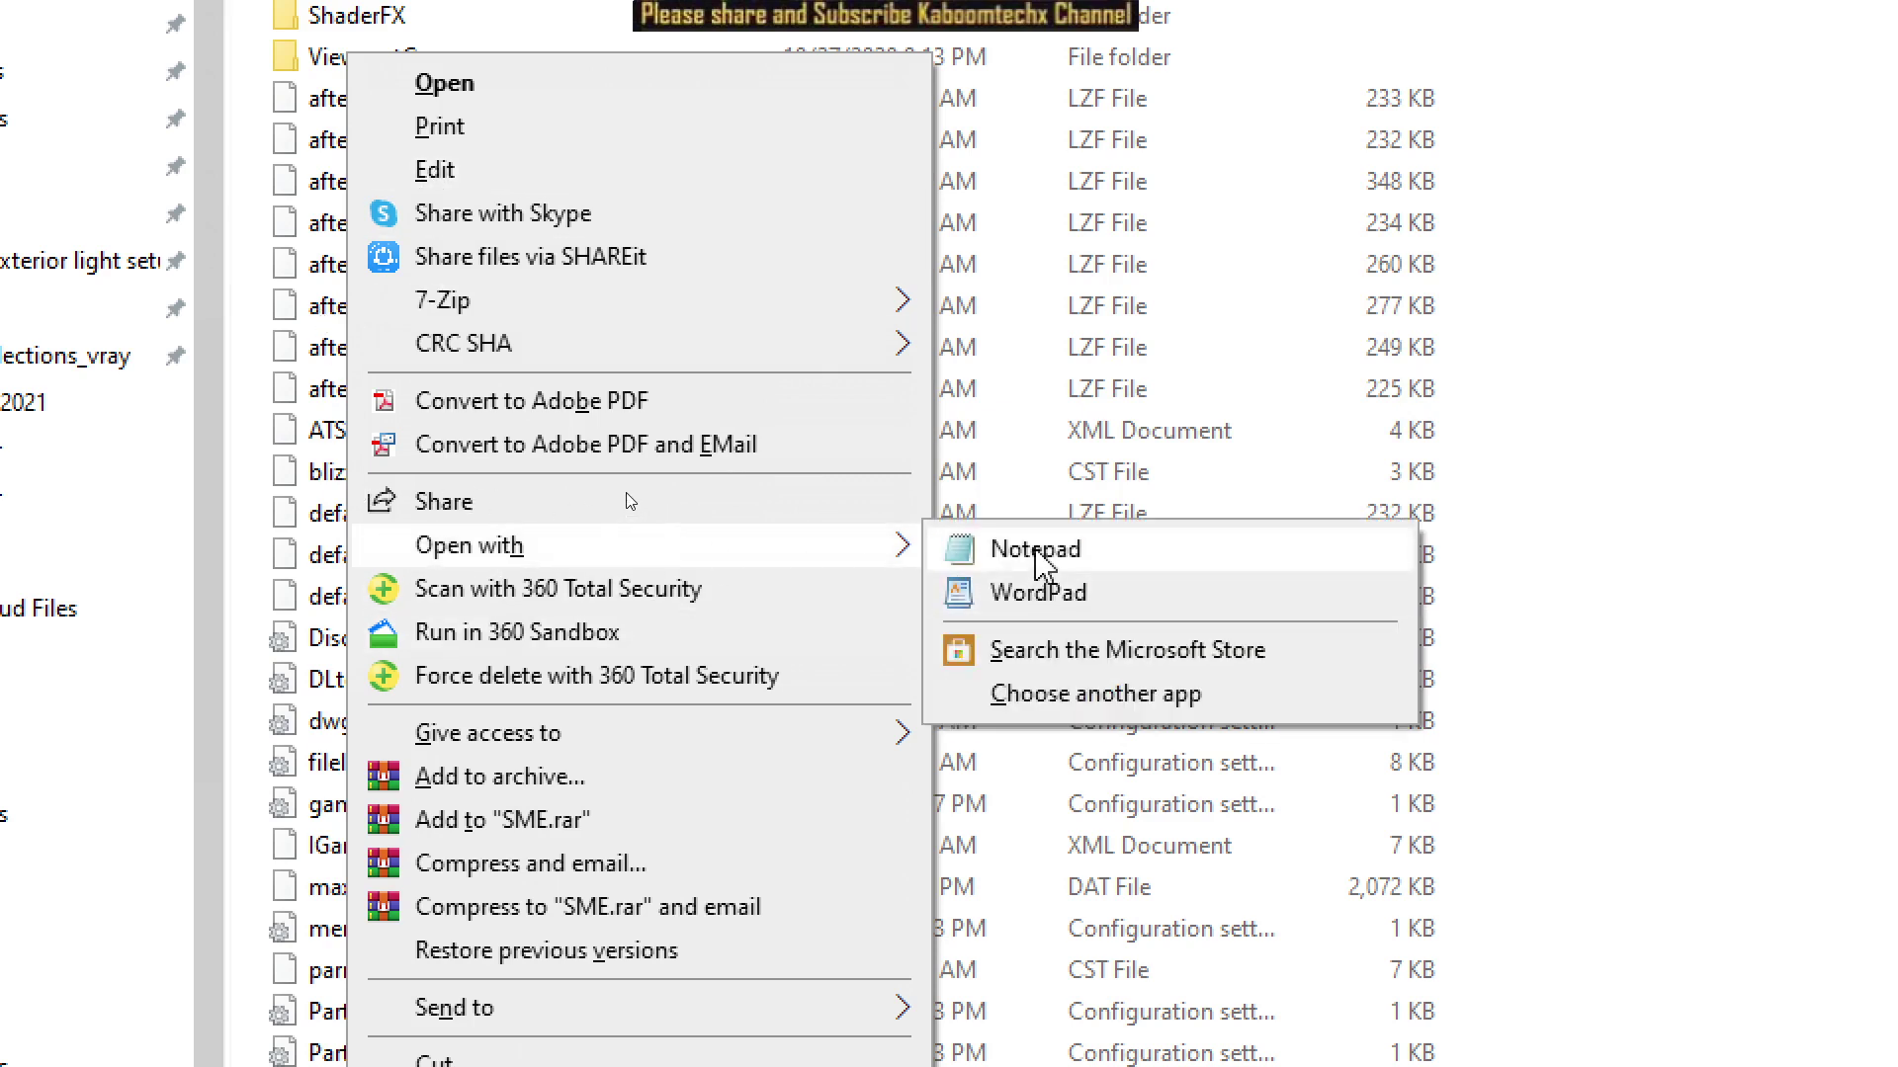
click(1036, 551)
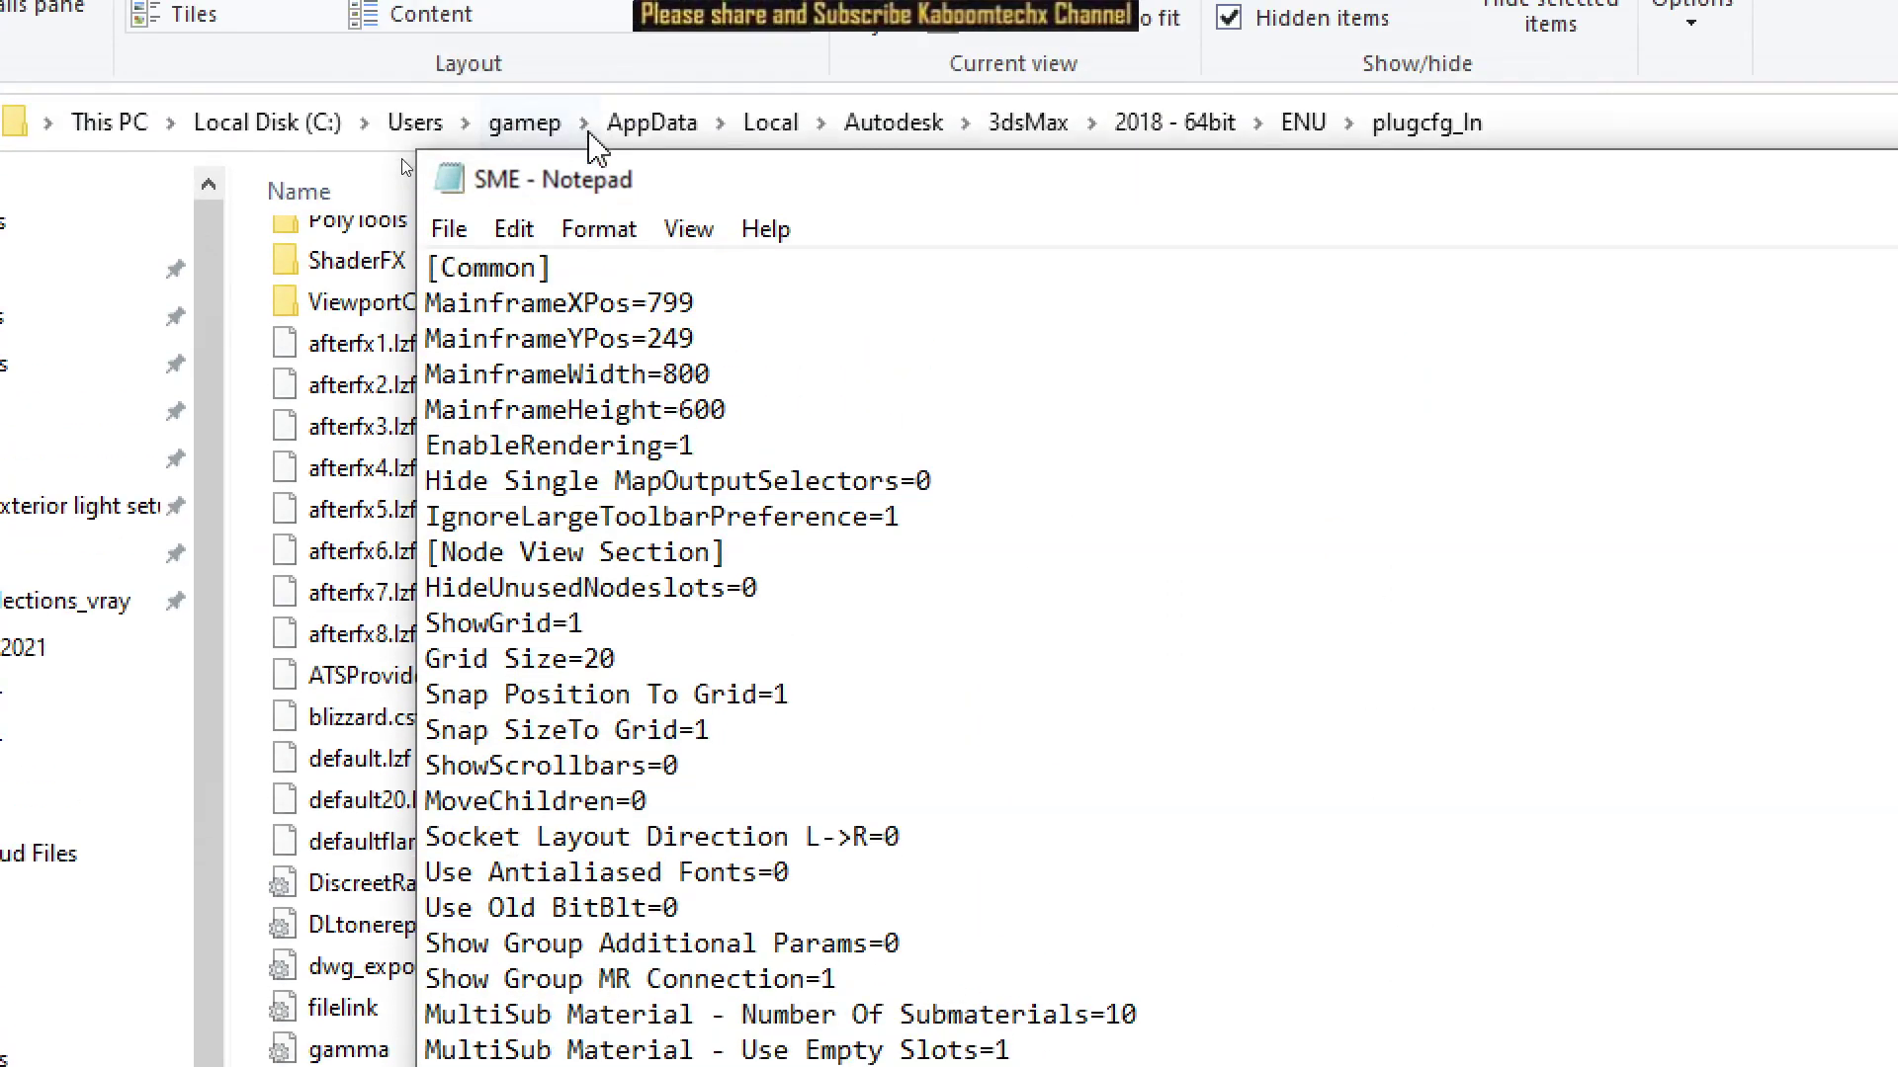
Select the value 1 after UseOldMtlBrowser= in the SME file.
scroll(756, 929, down, 1)
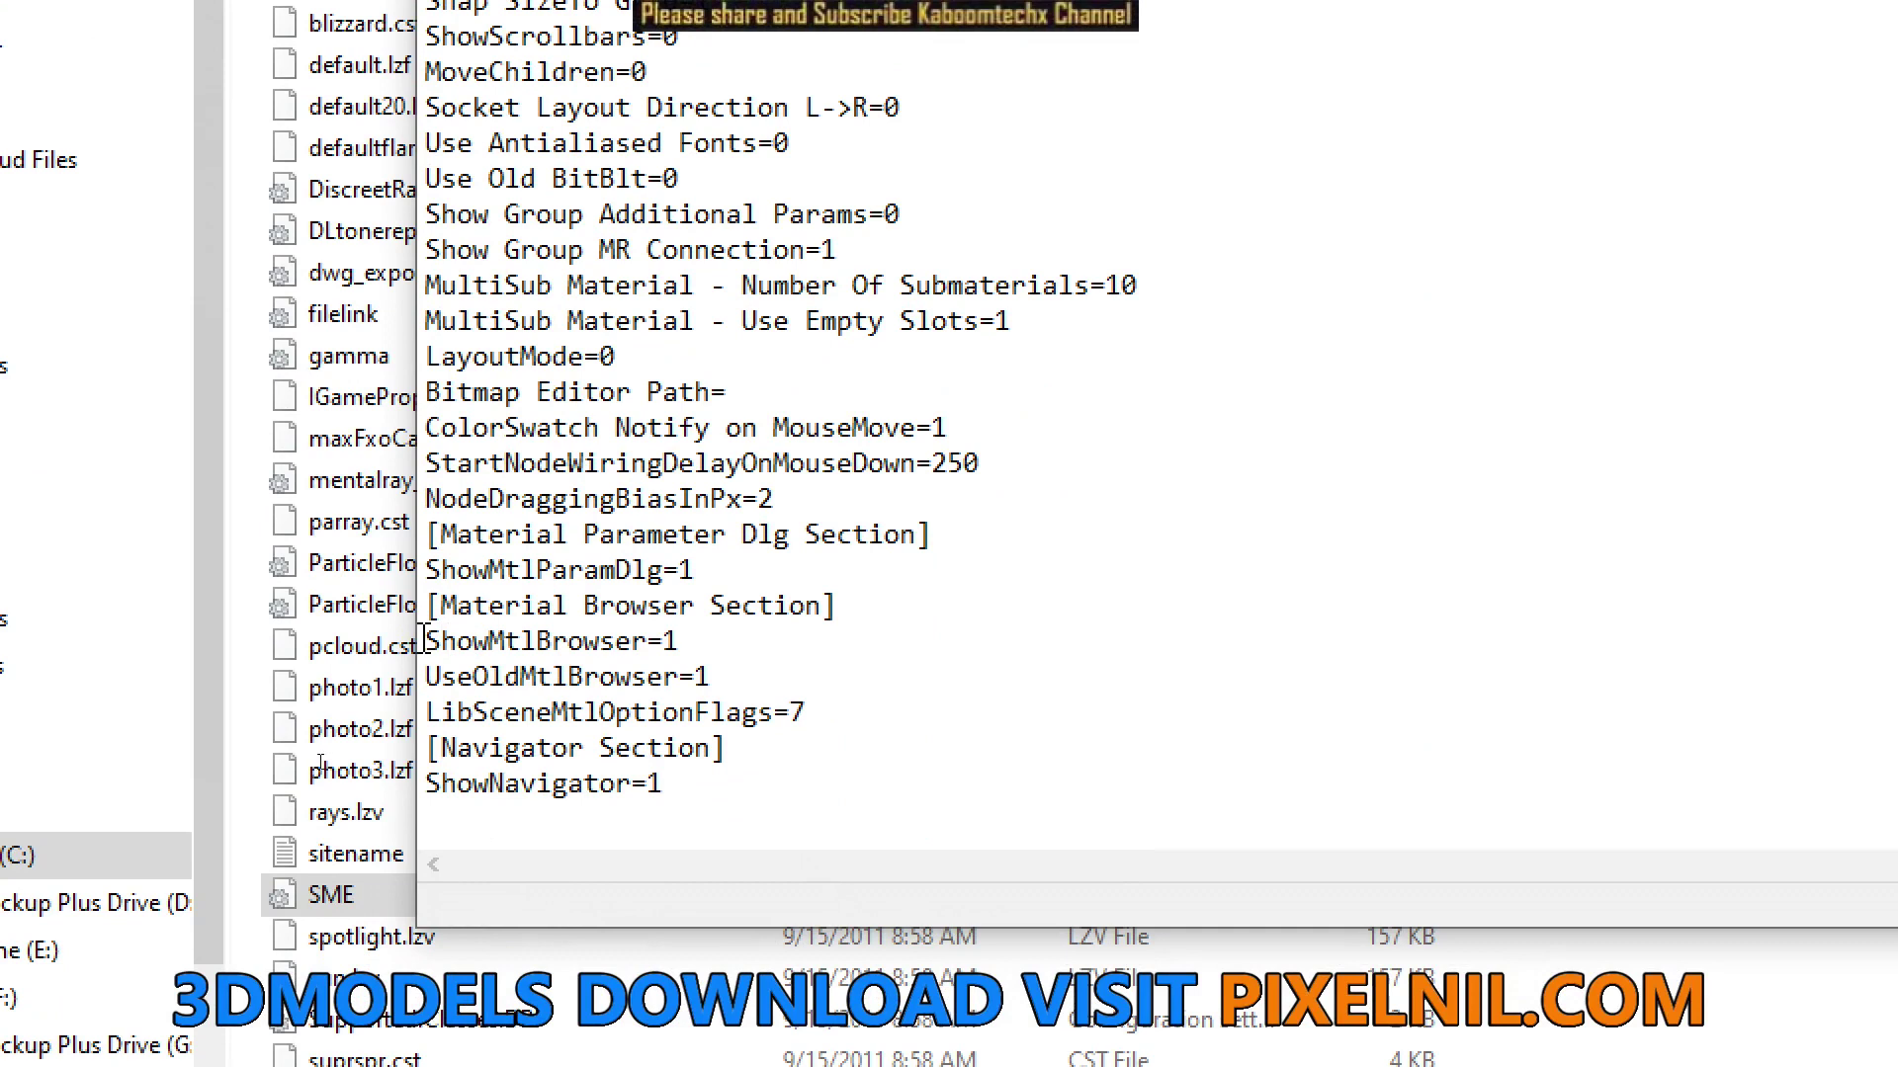
drag(425, 641, 712, 677)
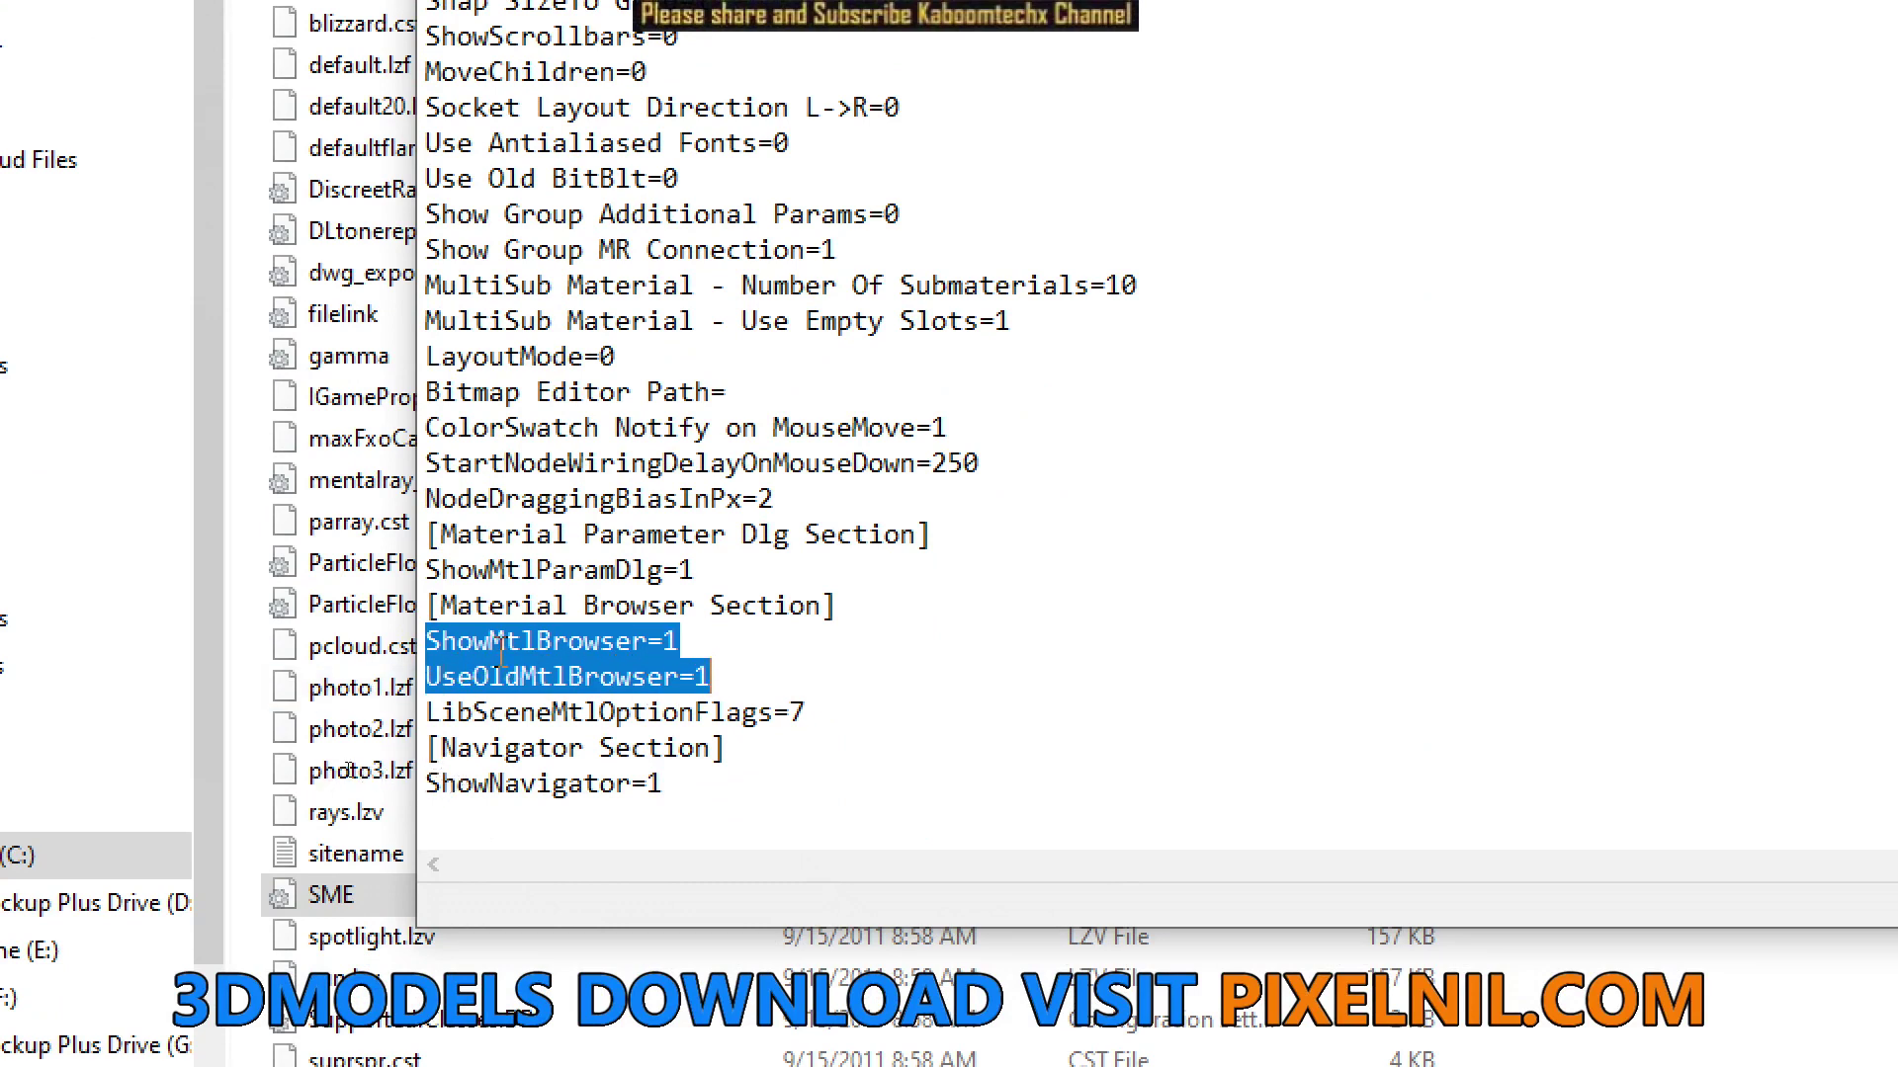
click(466, 643)
drag(473, 677, 544, 677)
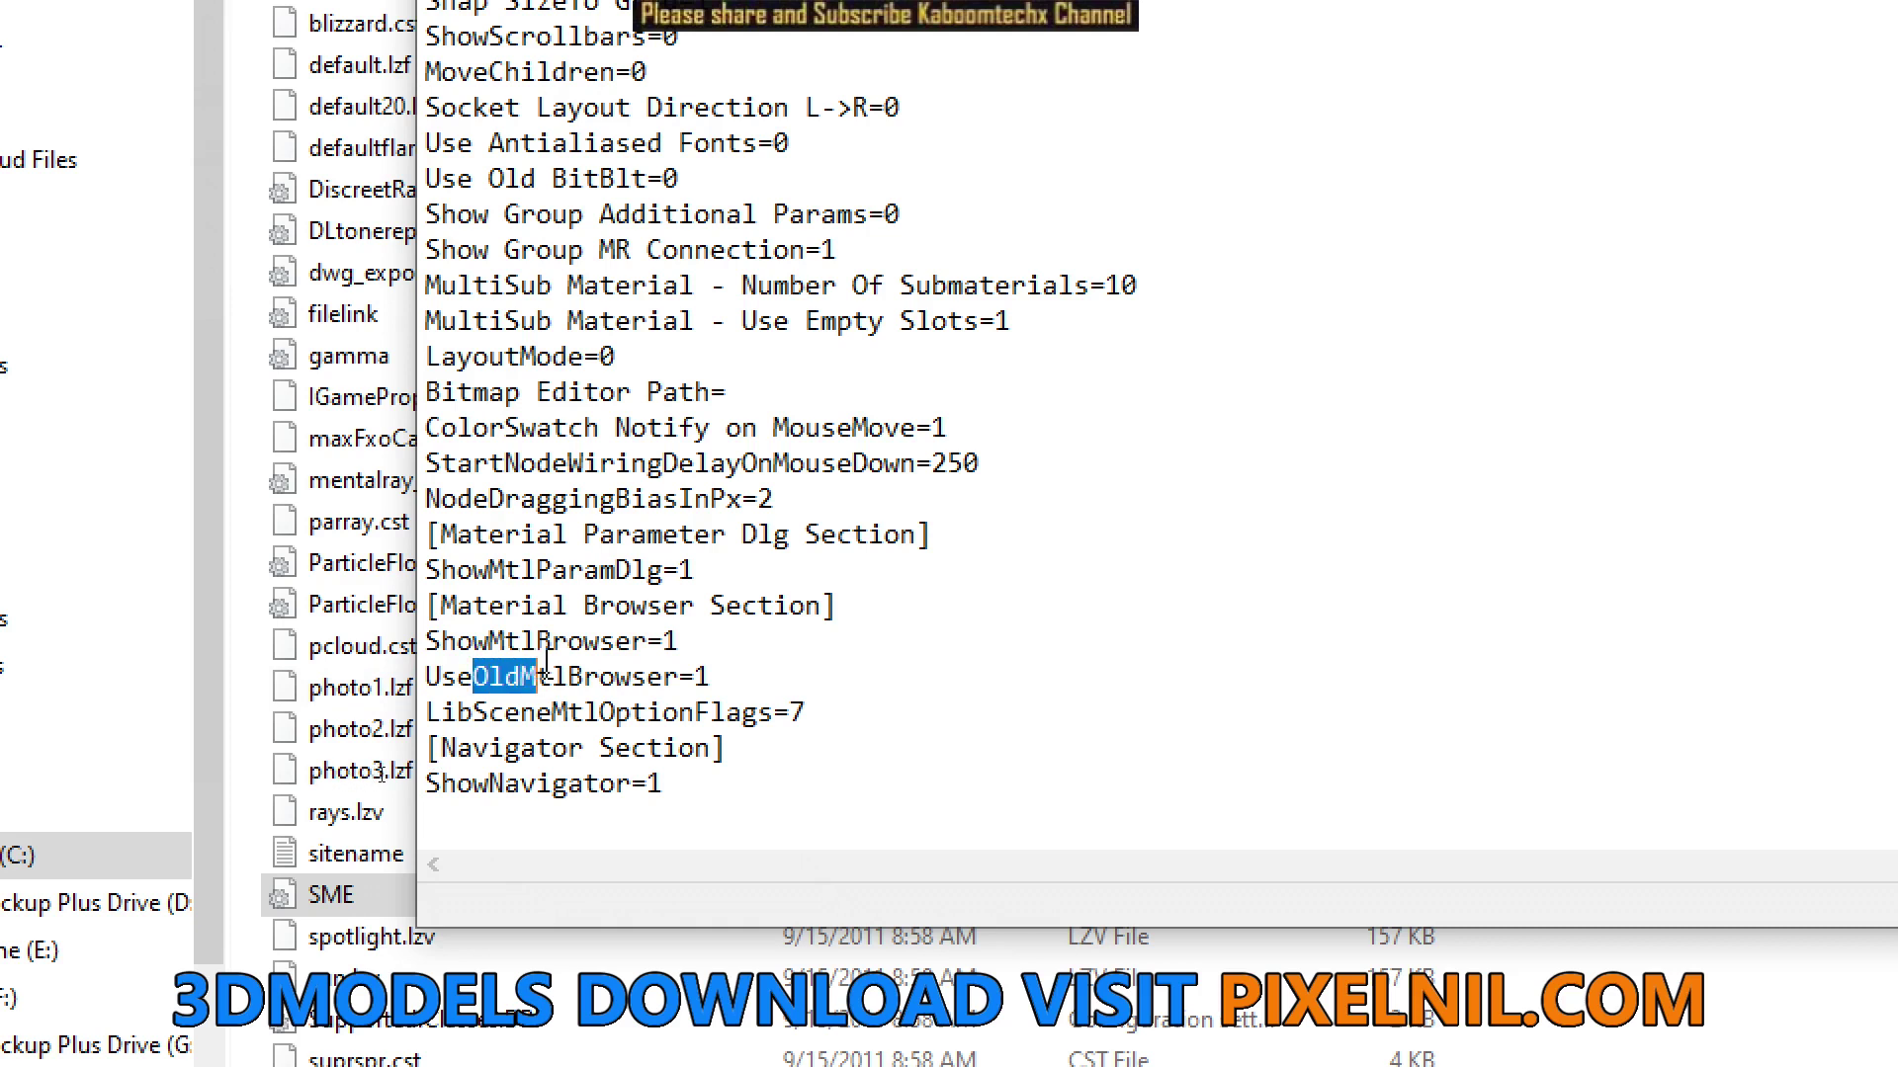
click(712, 677)
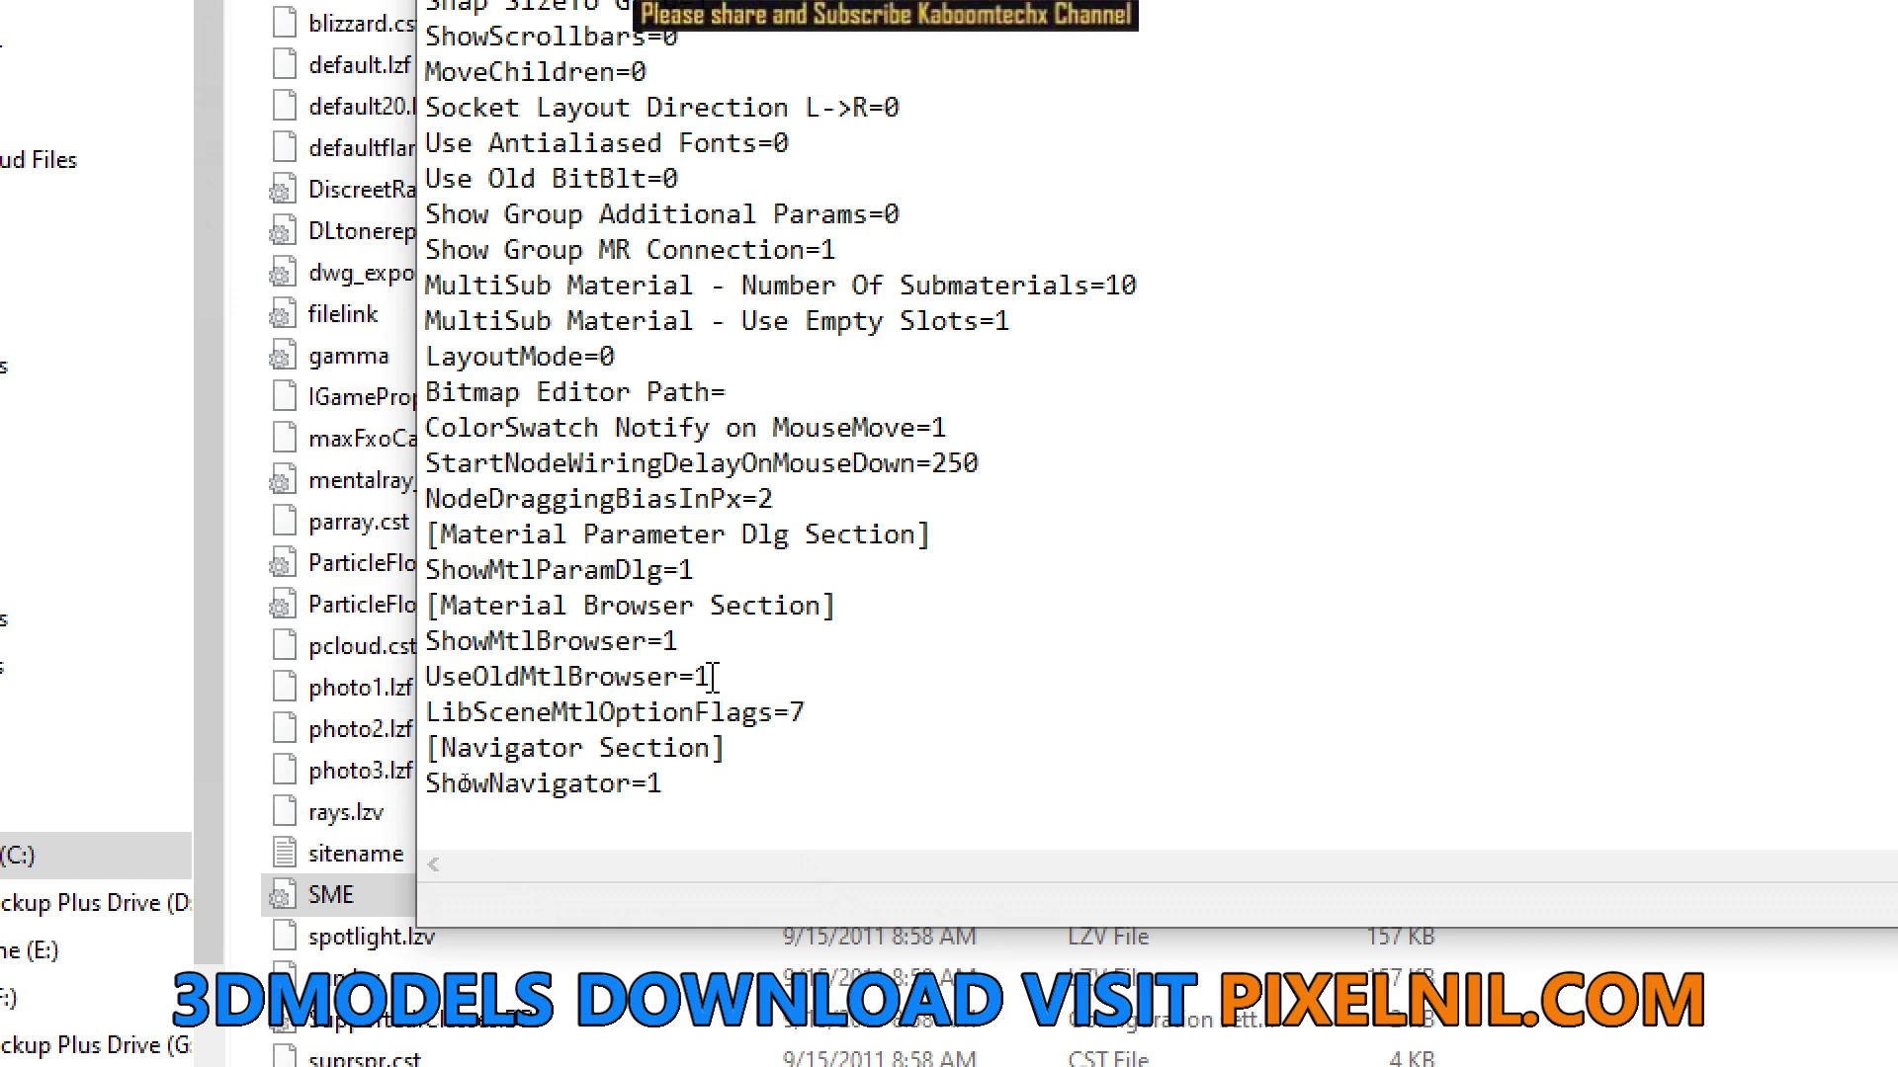
drag(711, 677, 695, 677)
scroll(985, 249, up, 1)
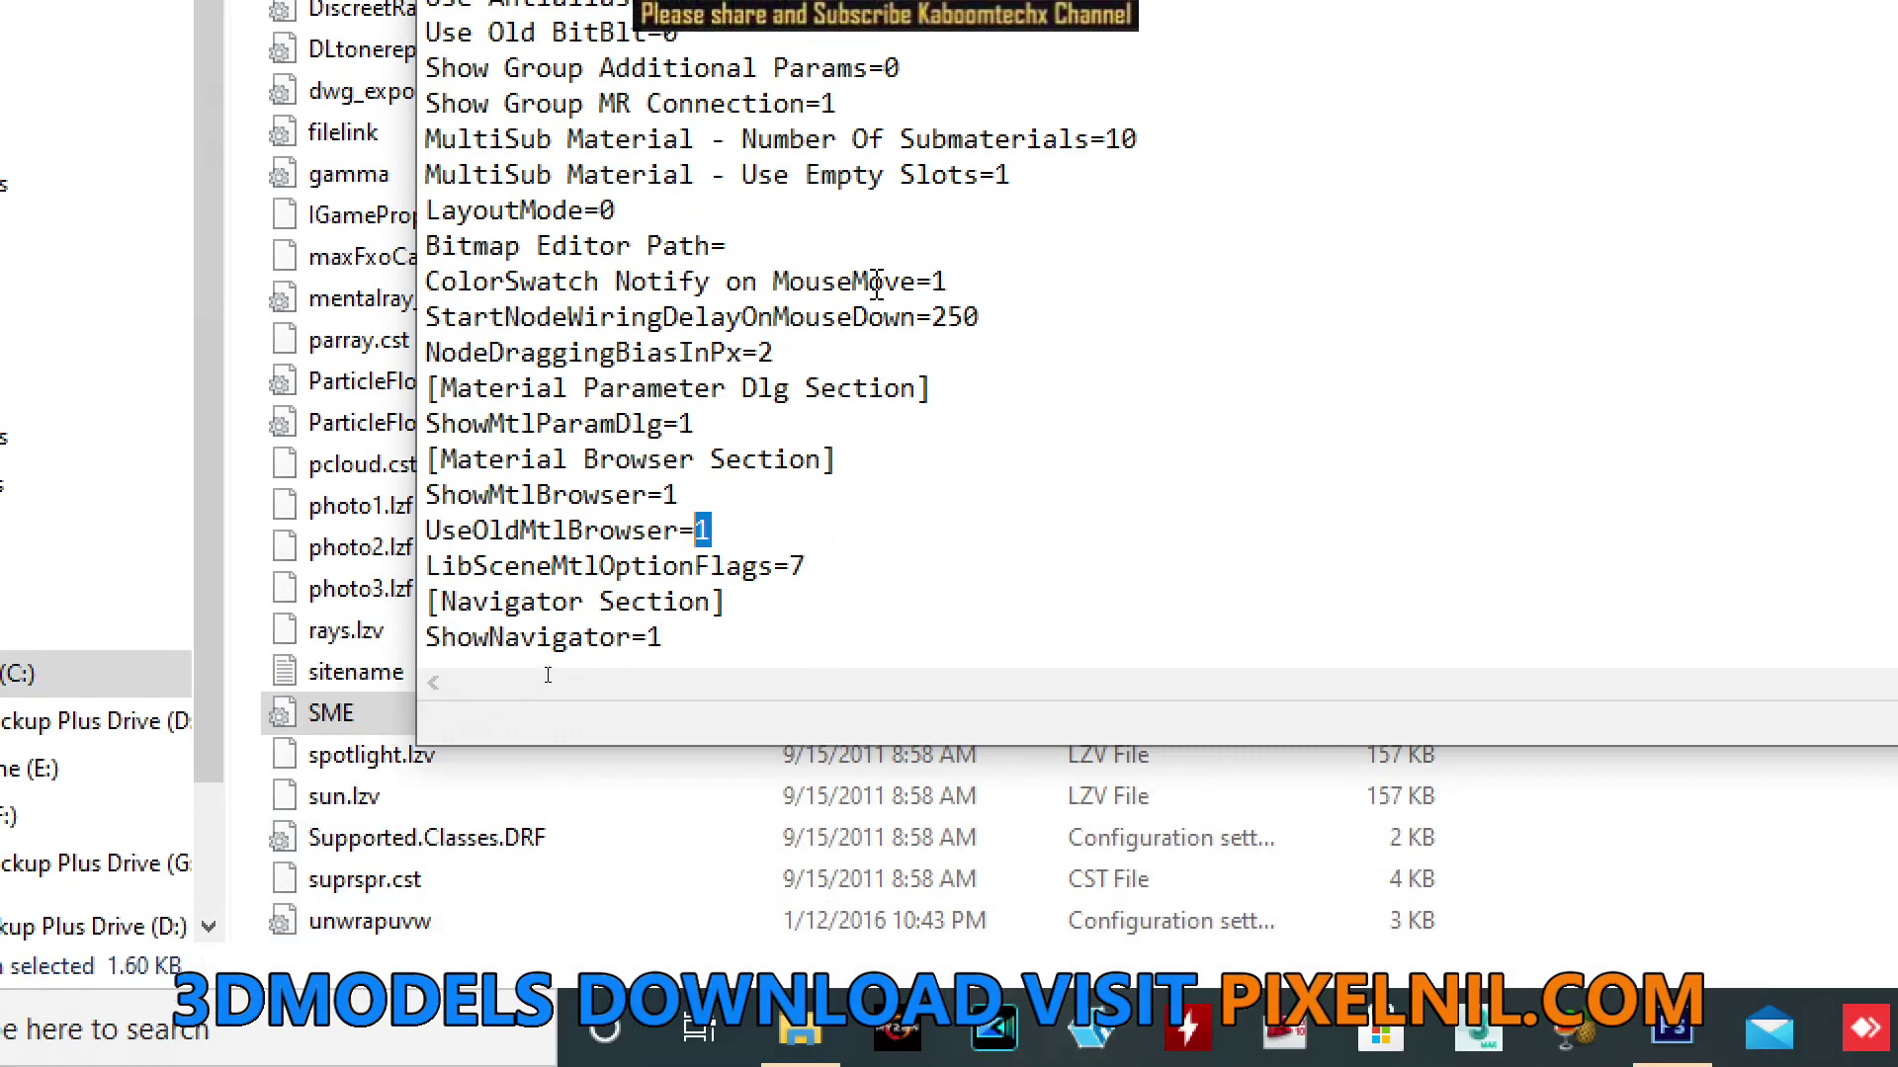
scroll(876, 284, down, 1)
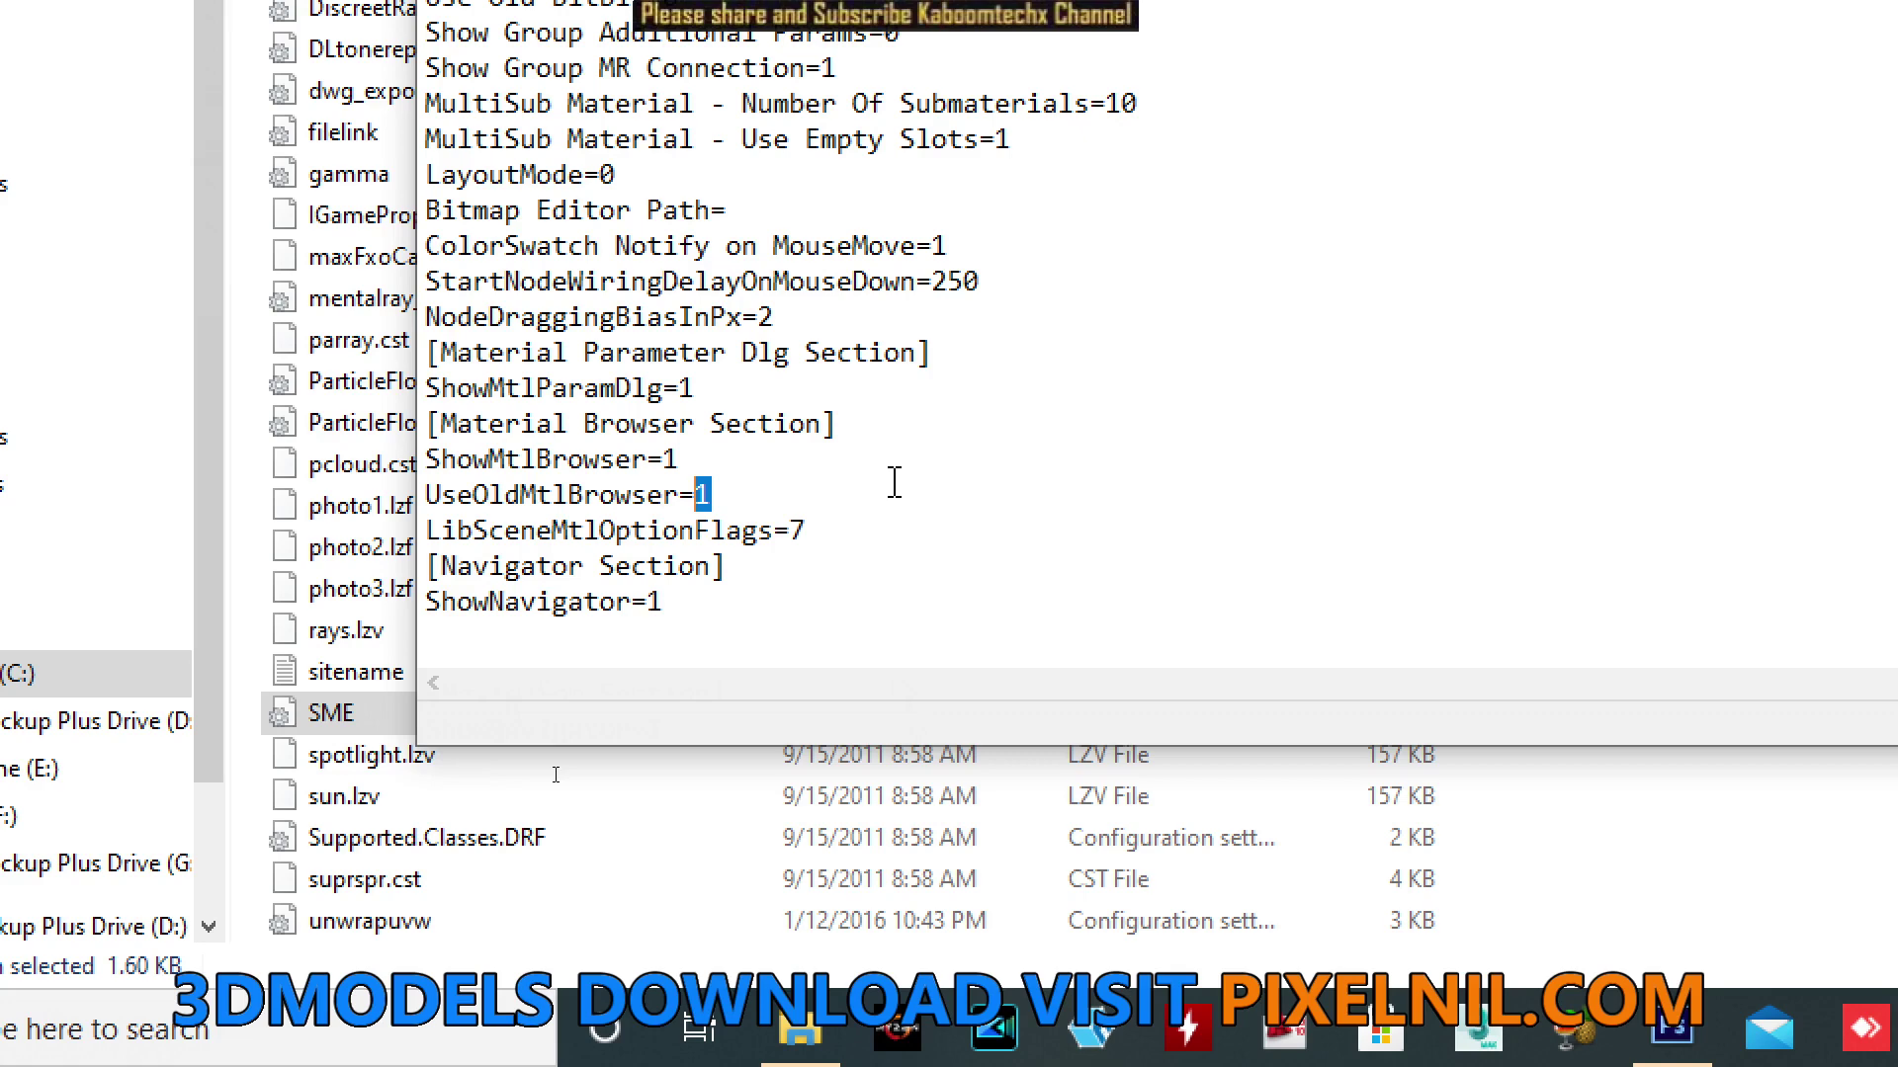
Replace it with 0 and save the SME file.
text(0)
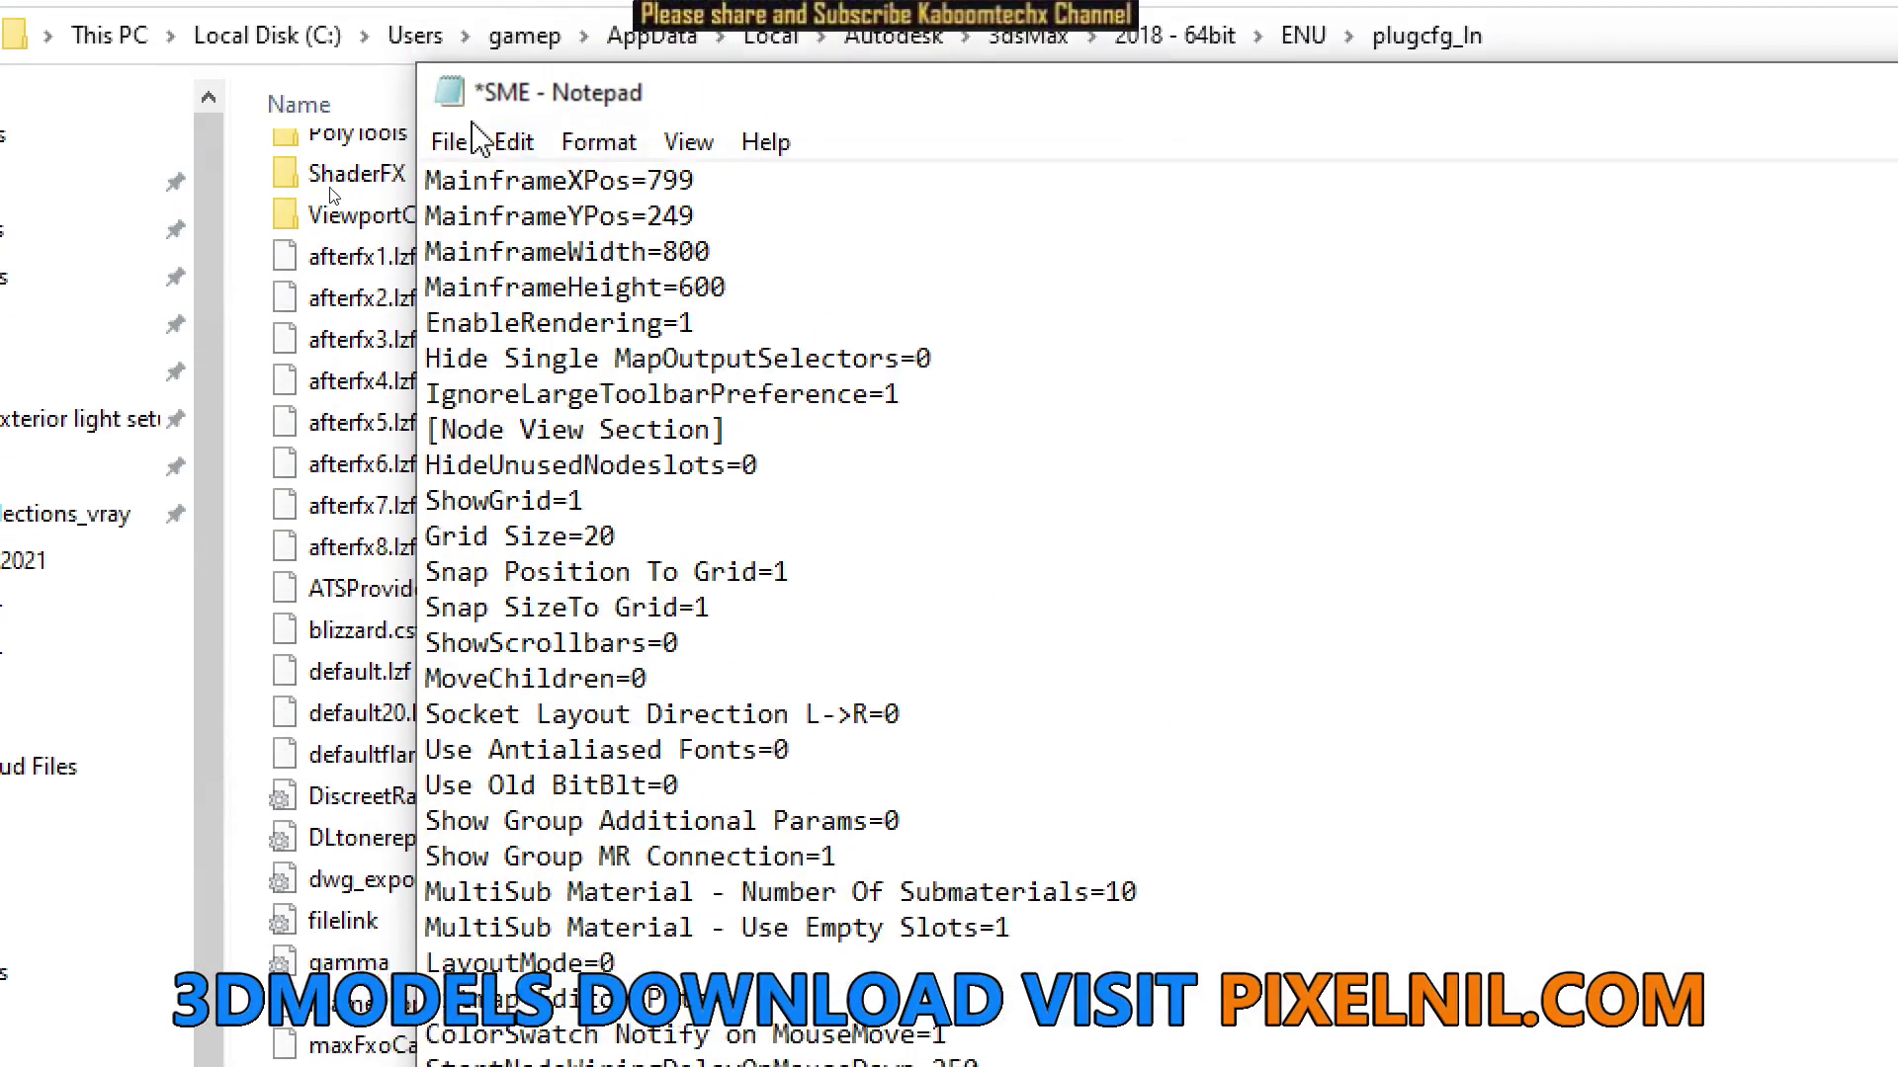
click(447, 221)
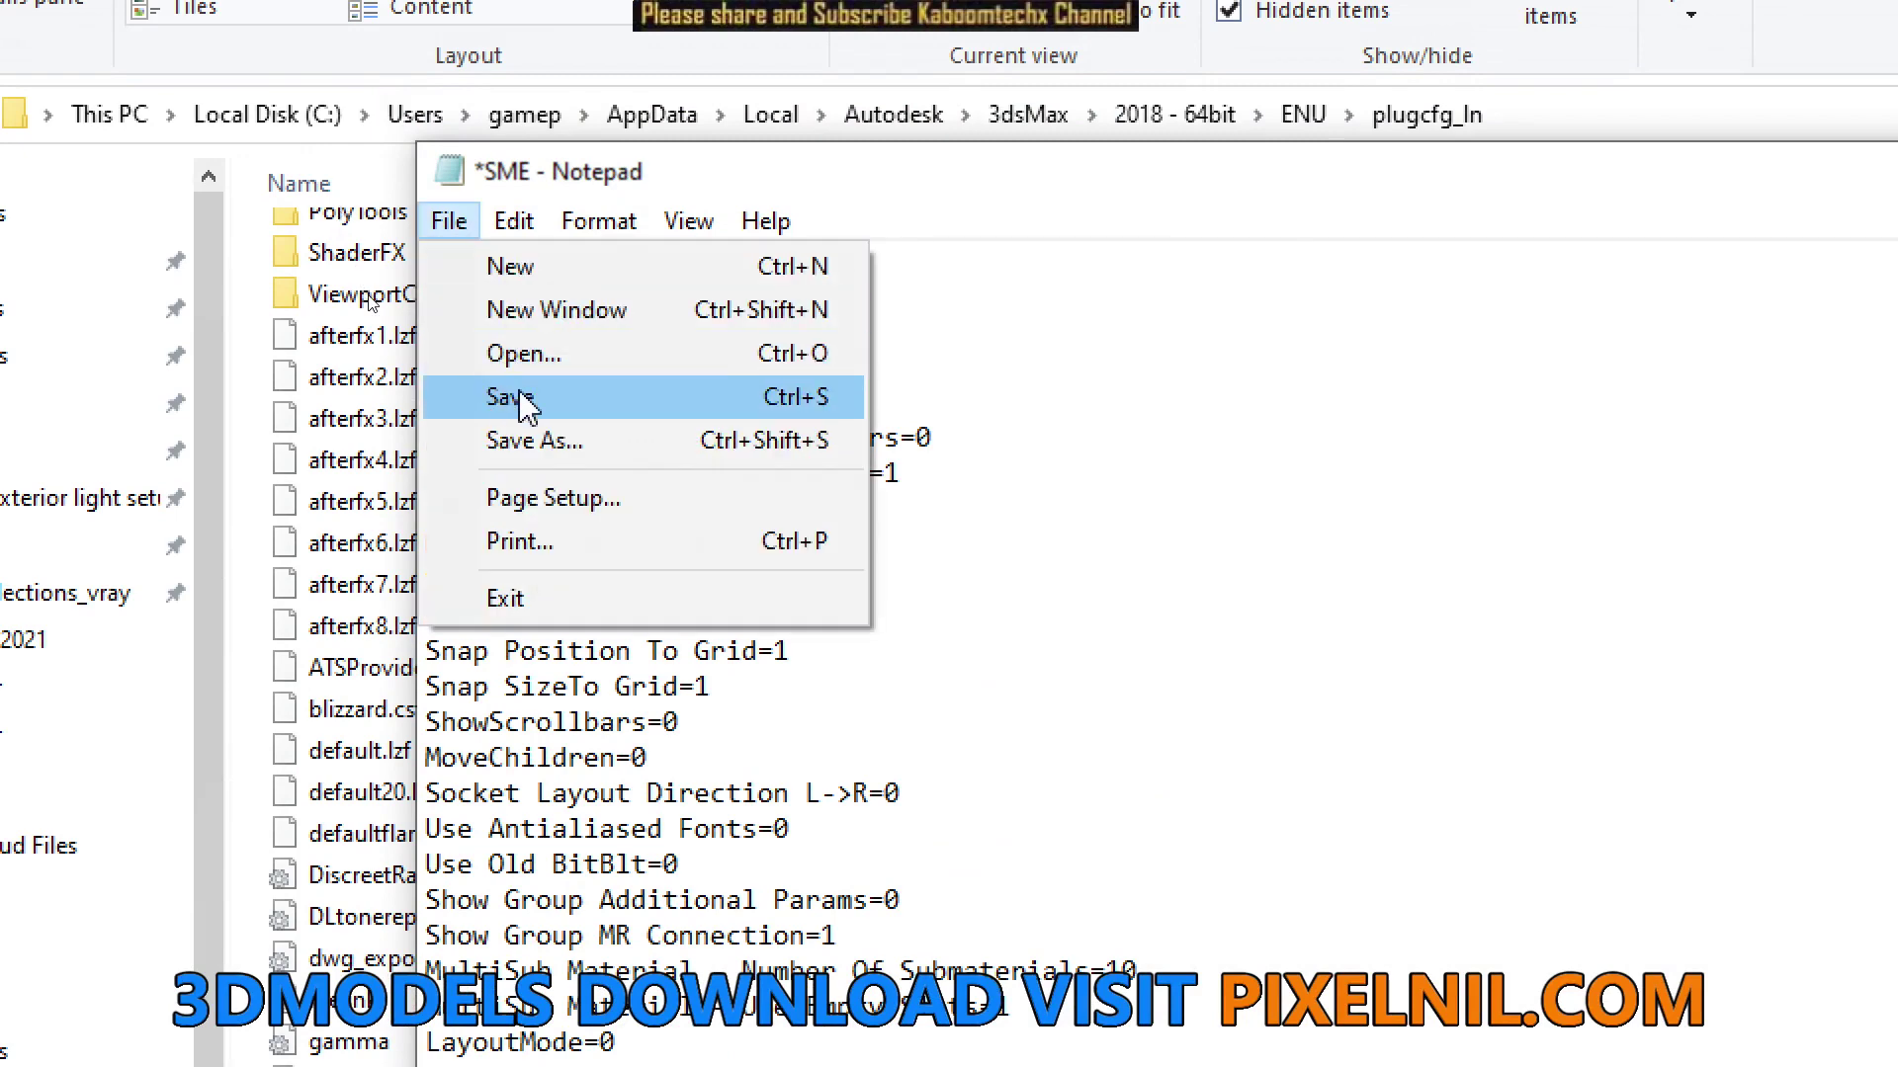
click(470, 403)
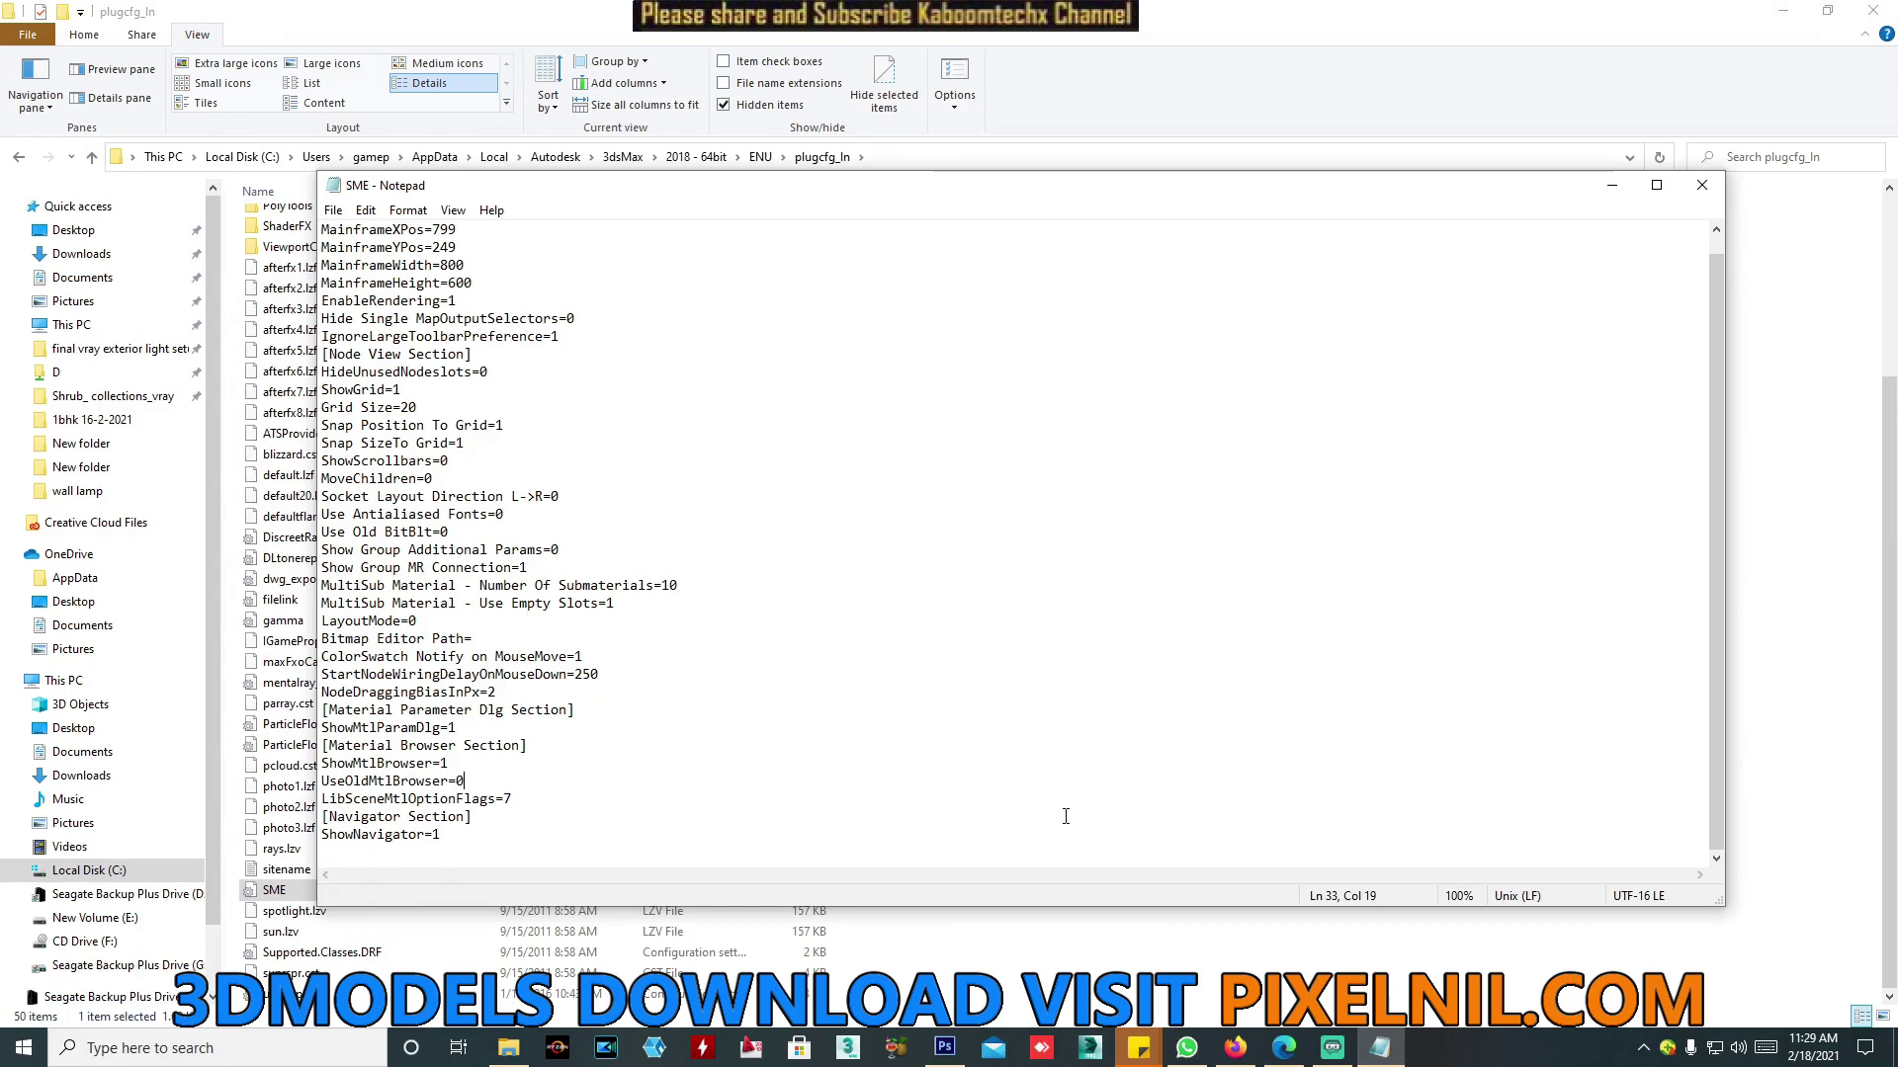
click(186, 1050)
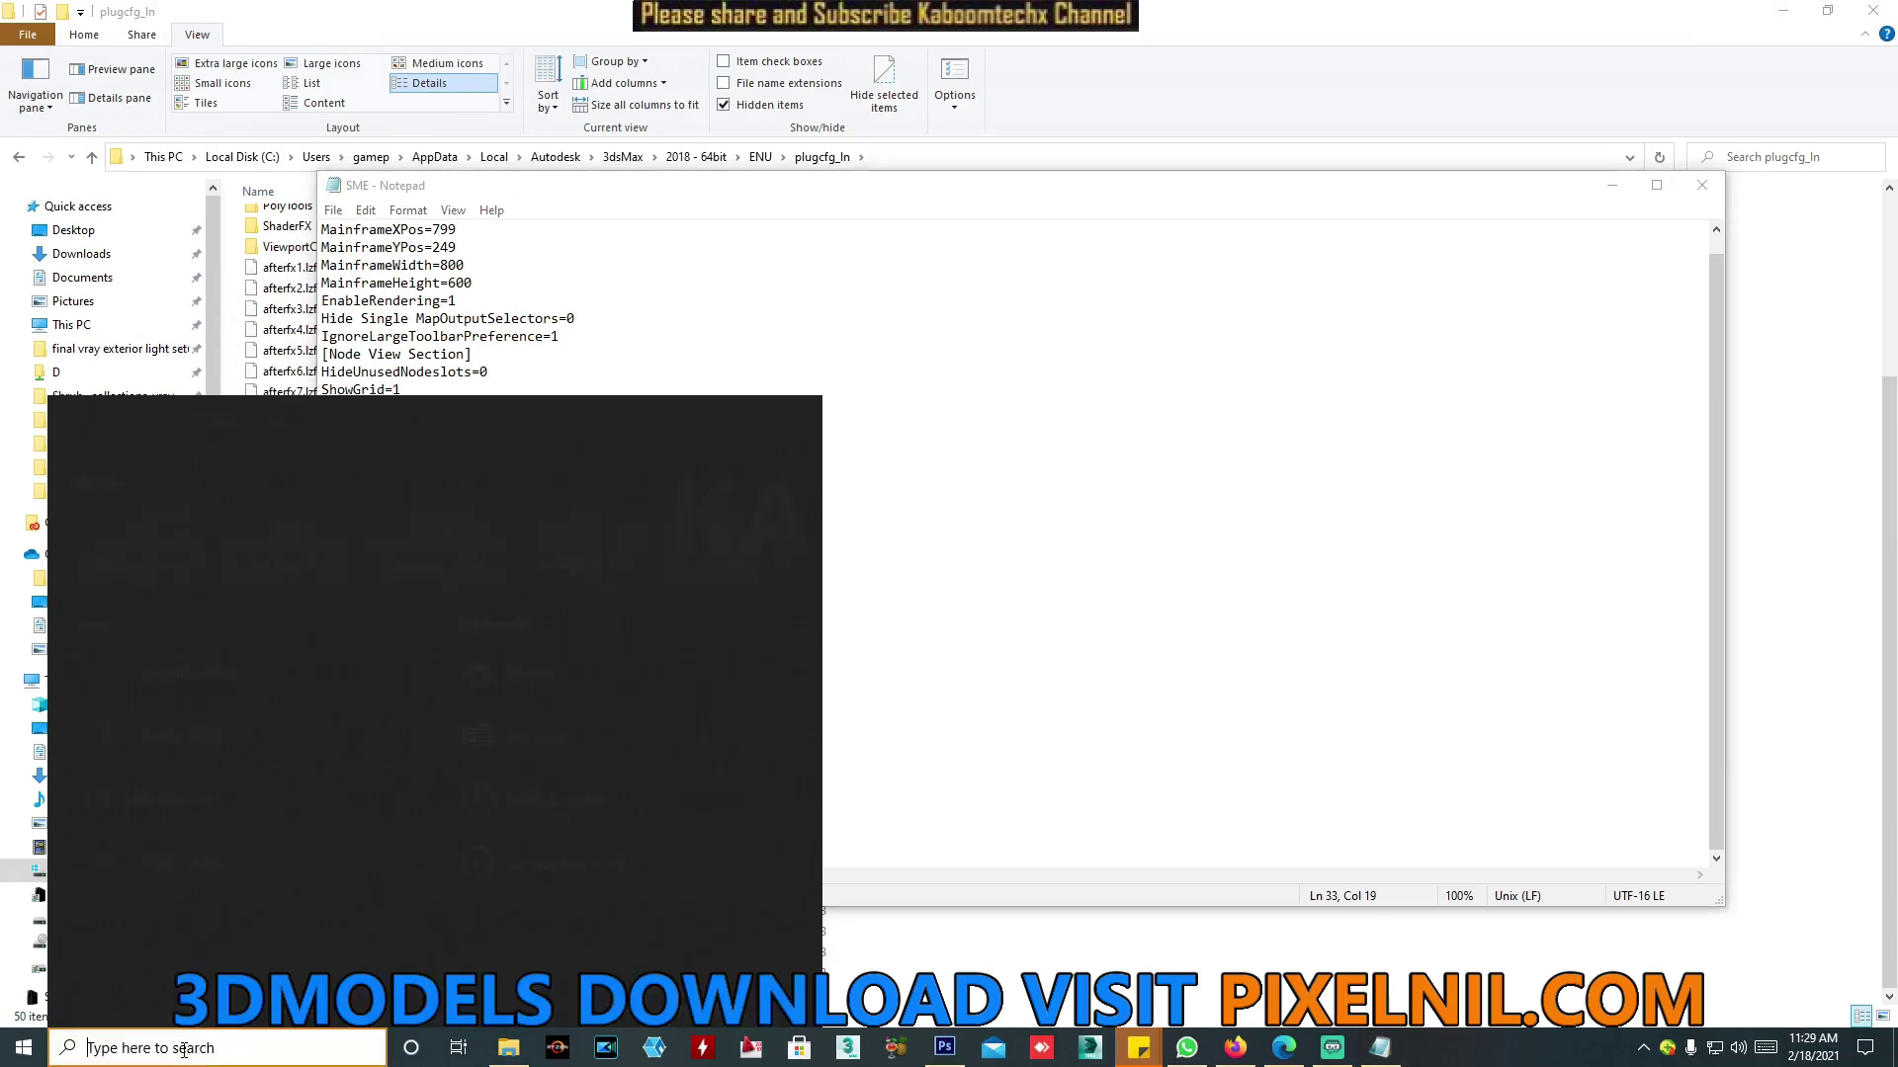
Search for '3ds' and launch 3ds Max 2018 from the results.
text(3ds)
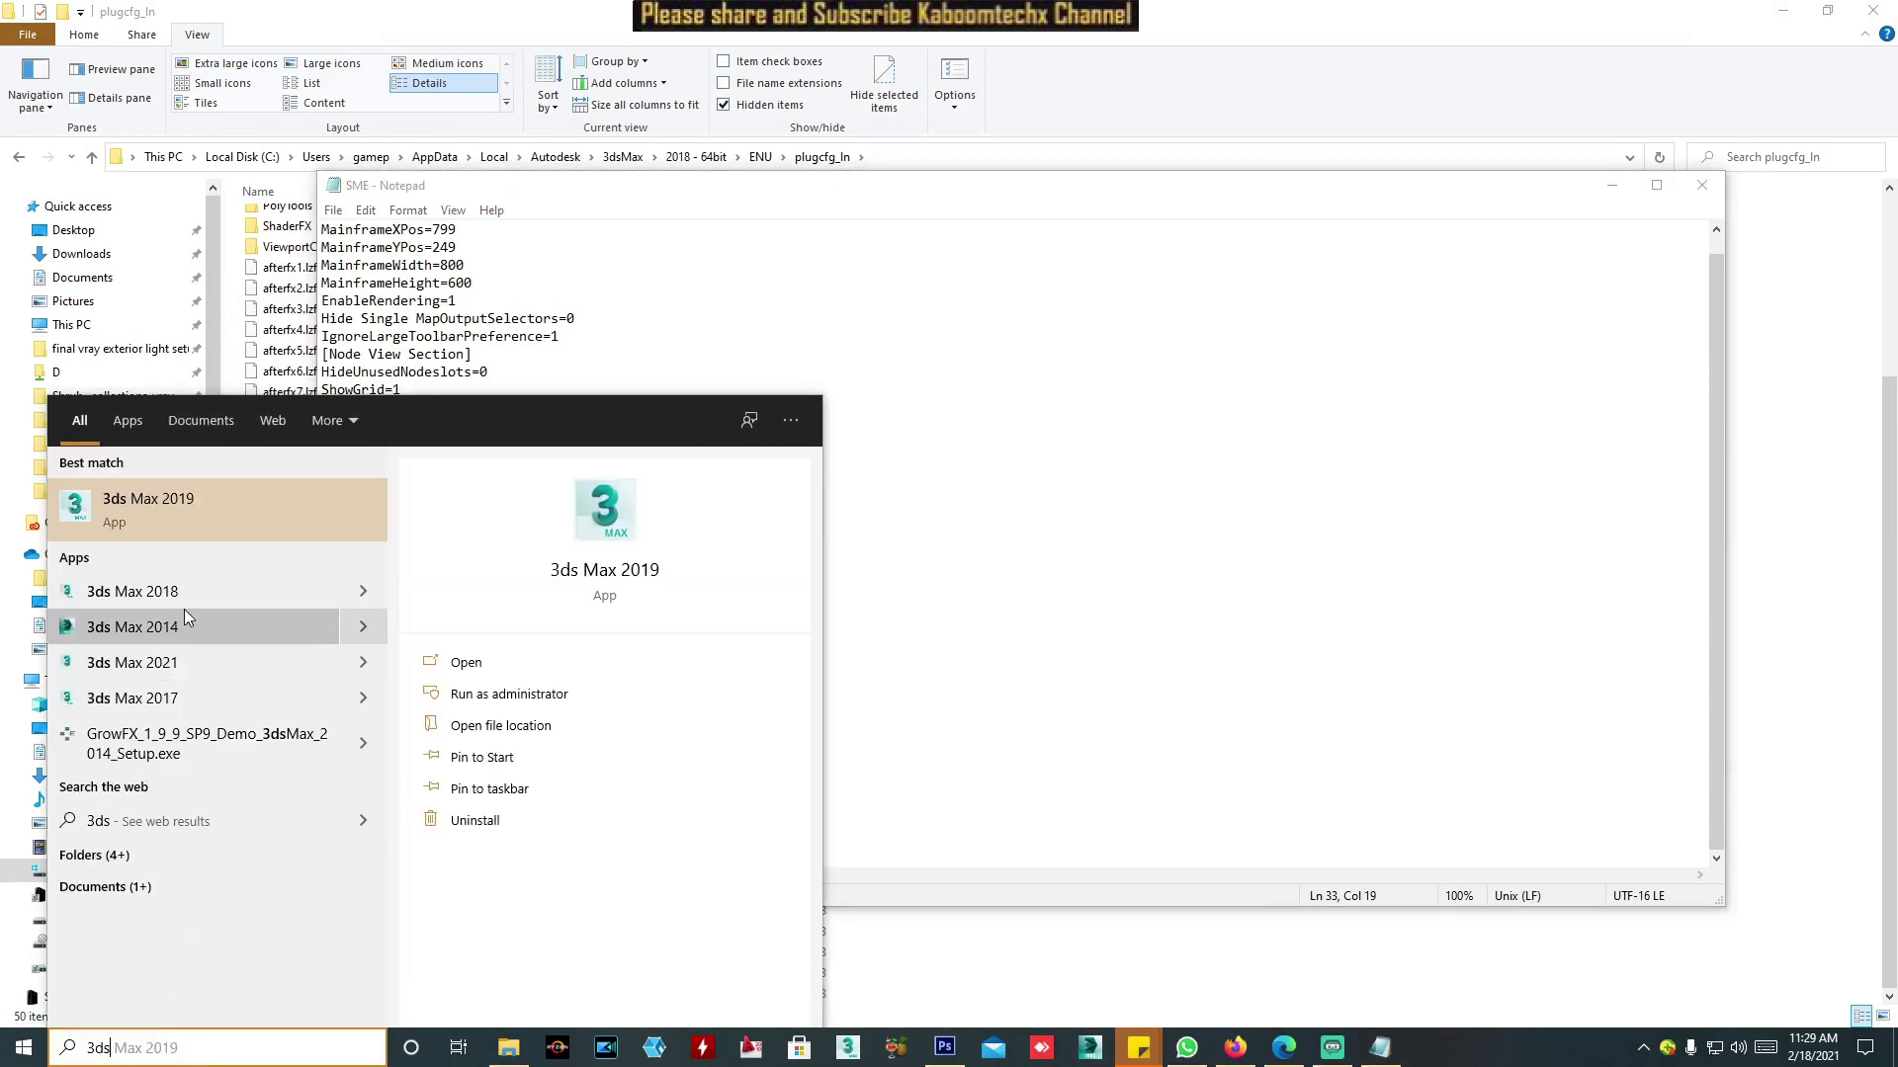
click(191, 593)
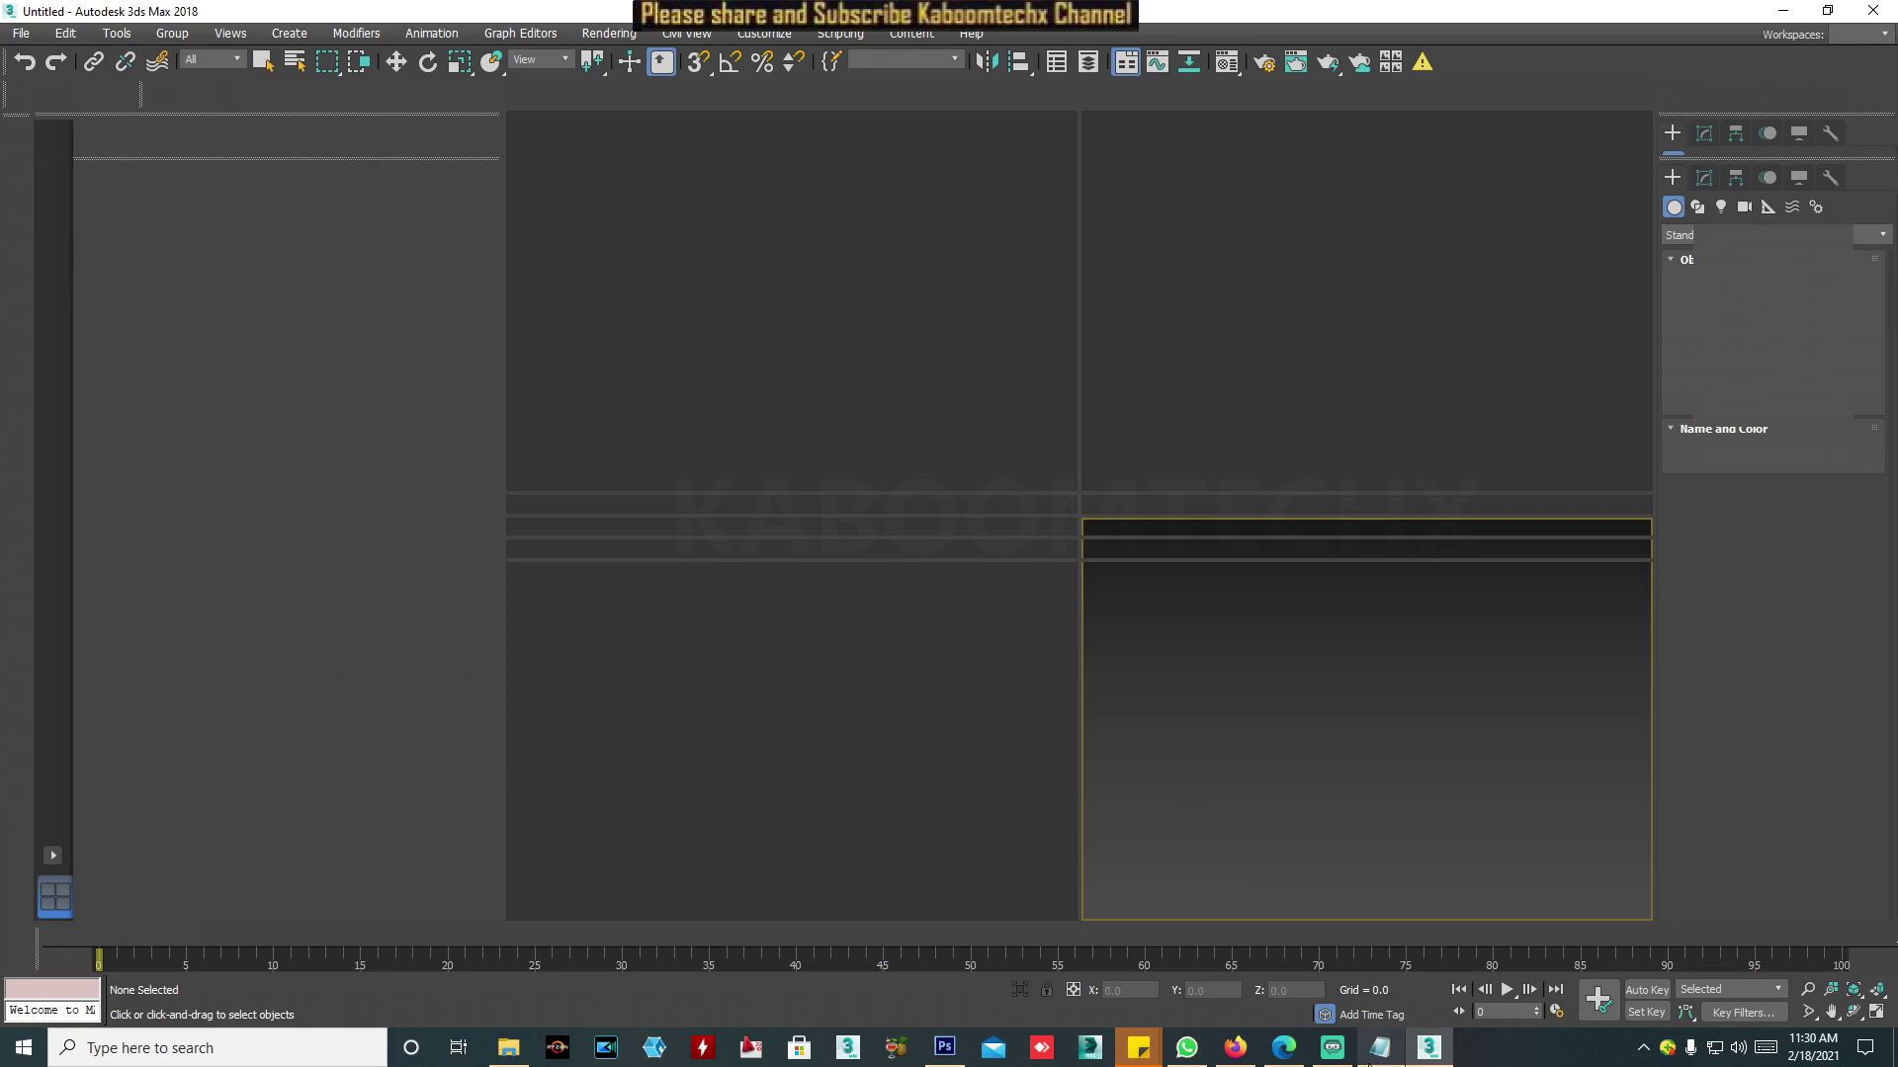
click(1381, 1048)
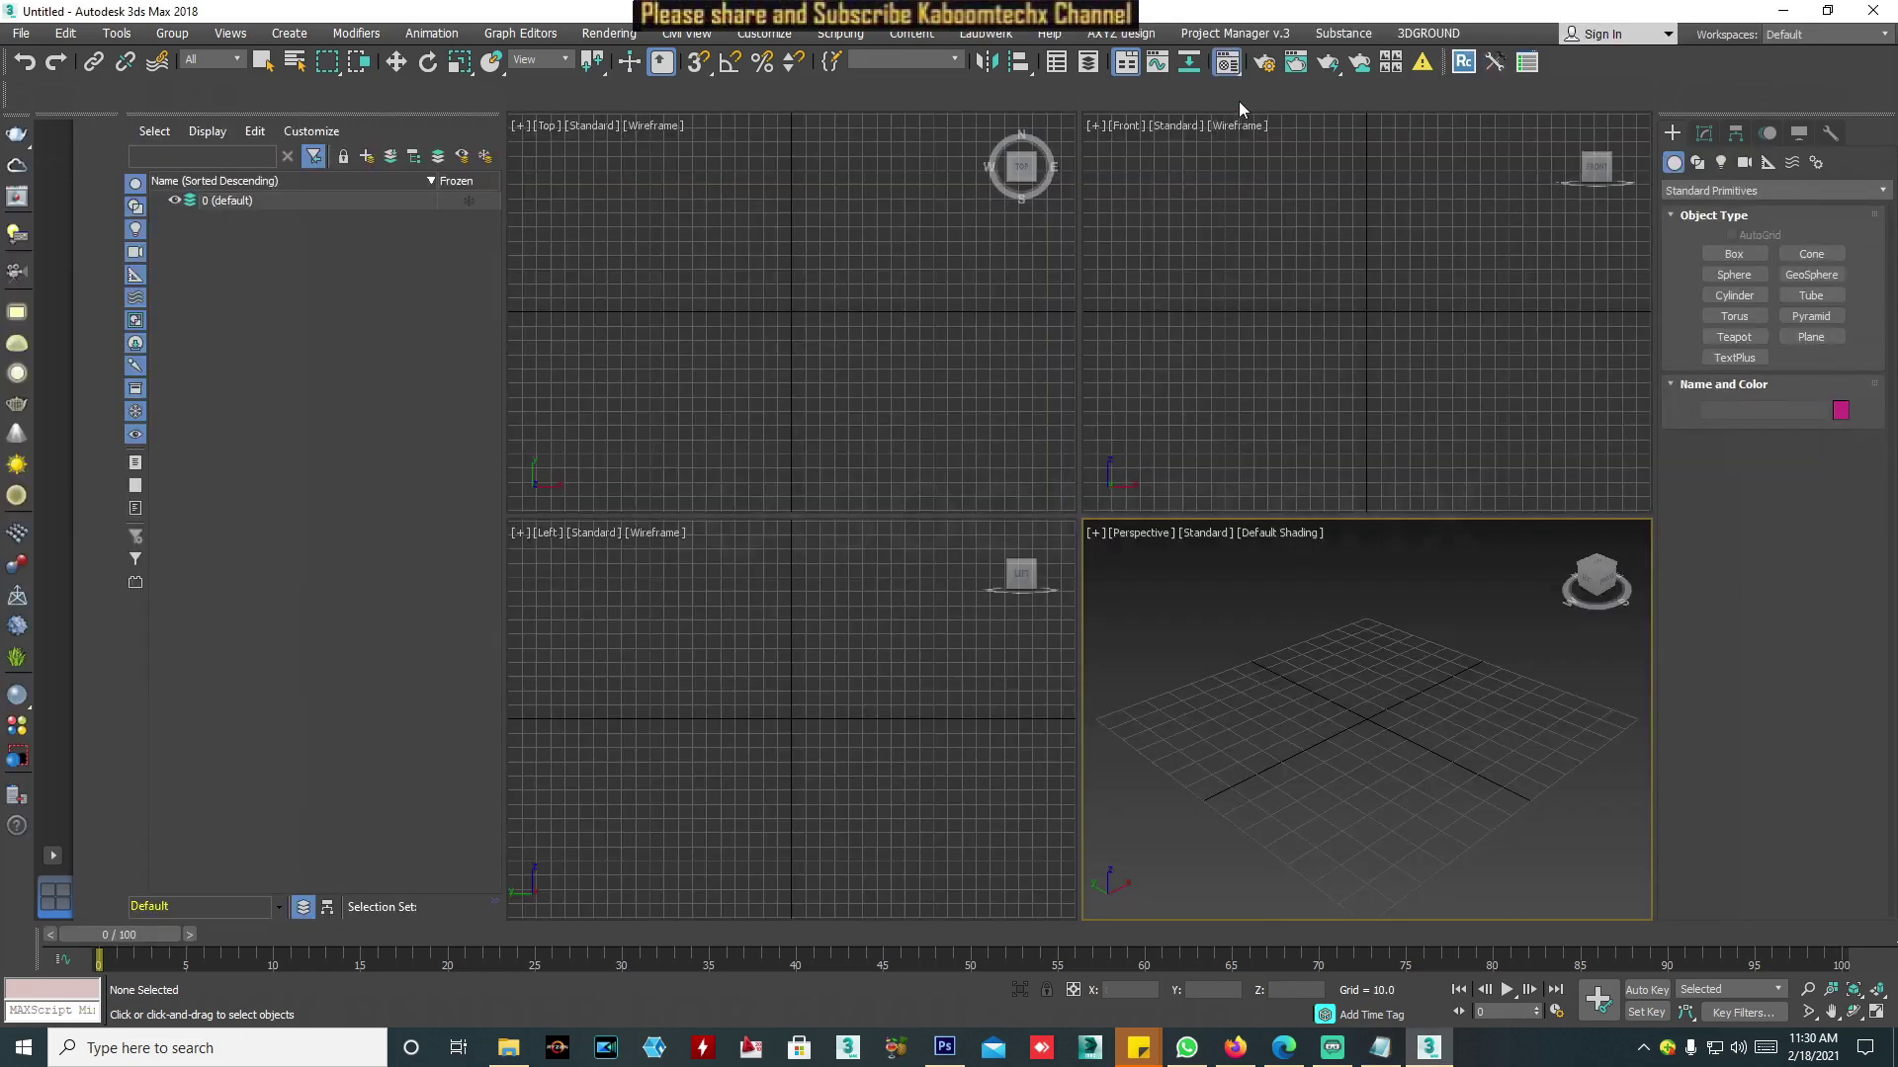
Open the Material Editor and V-Ray Material/Map Browser, placing them side by side.
key(m)
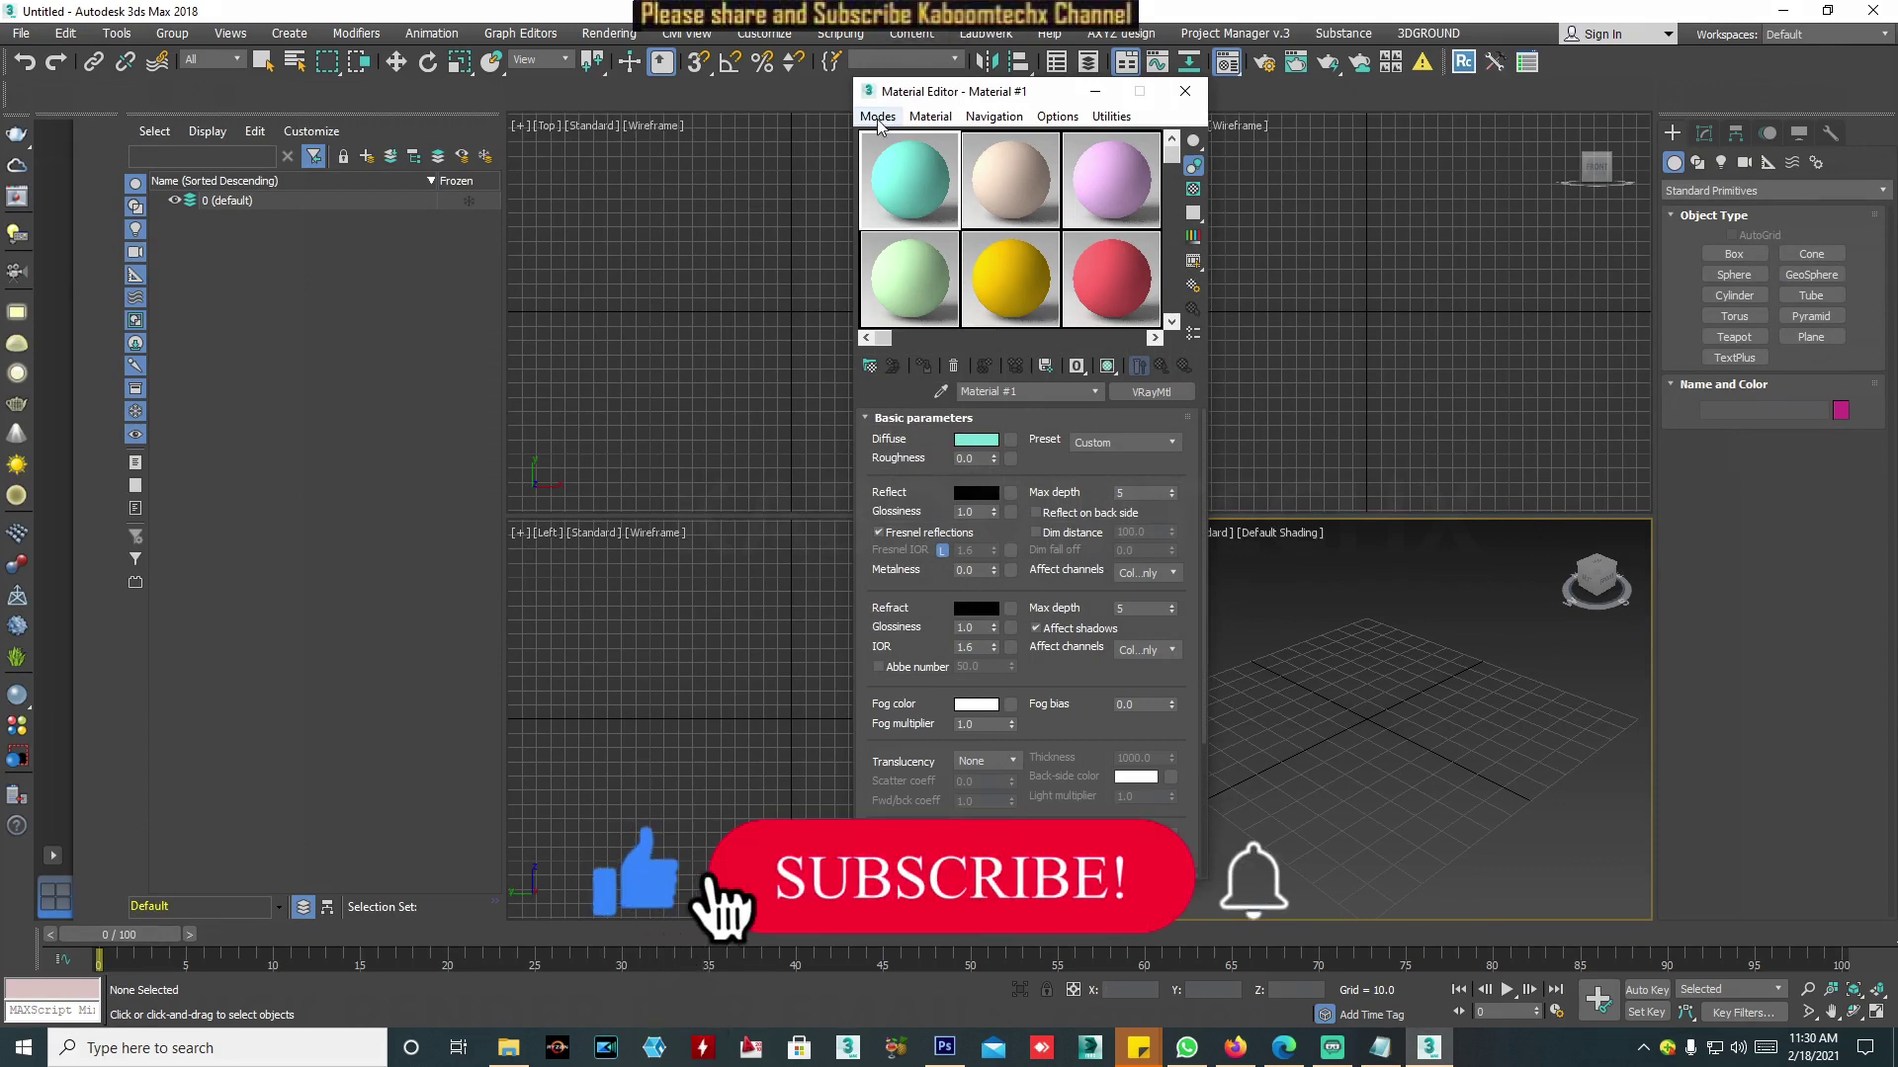
click(870, 367)
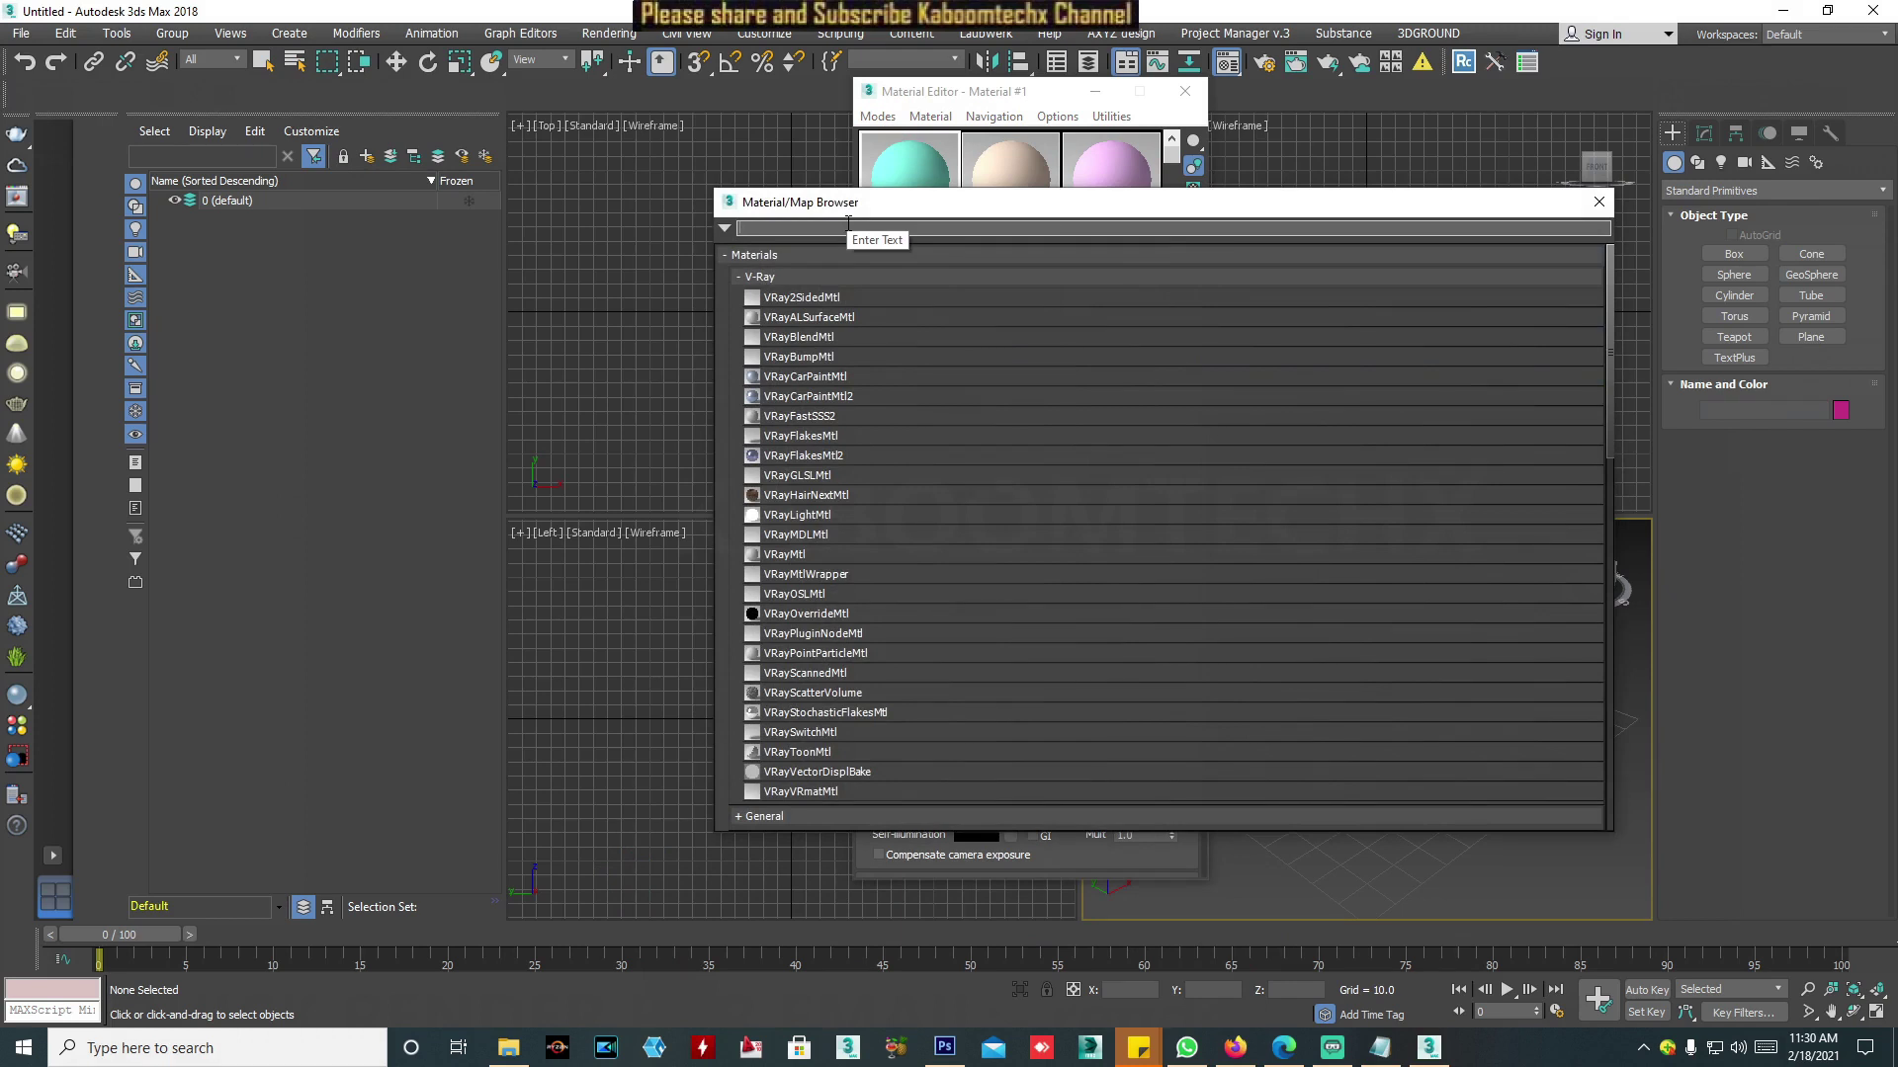
mouse_move(1609, 356)
mouse_down()
mouse_move(1639, 310)
mouse_move(1692, 763)
mouse_up()
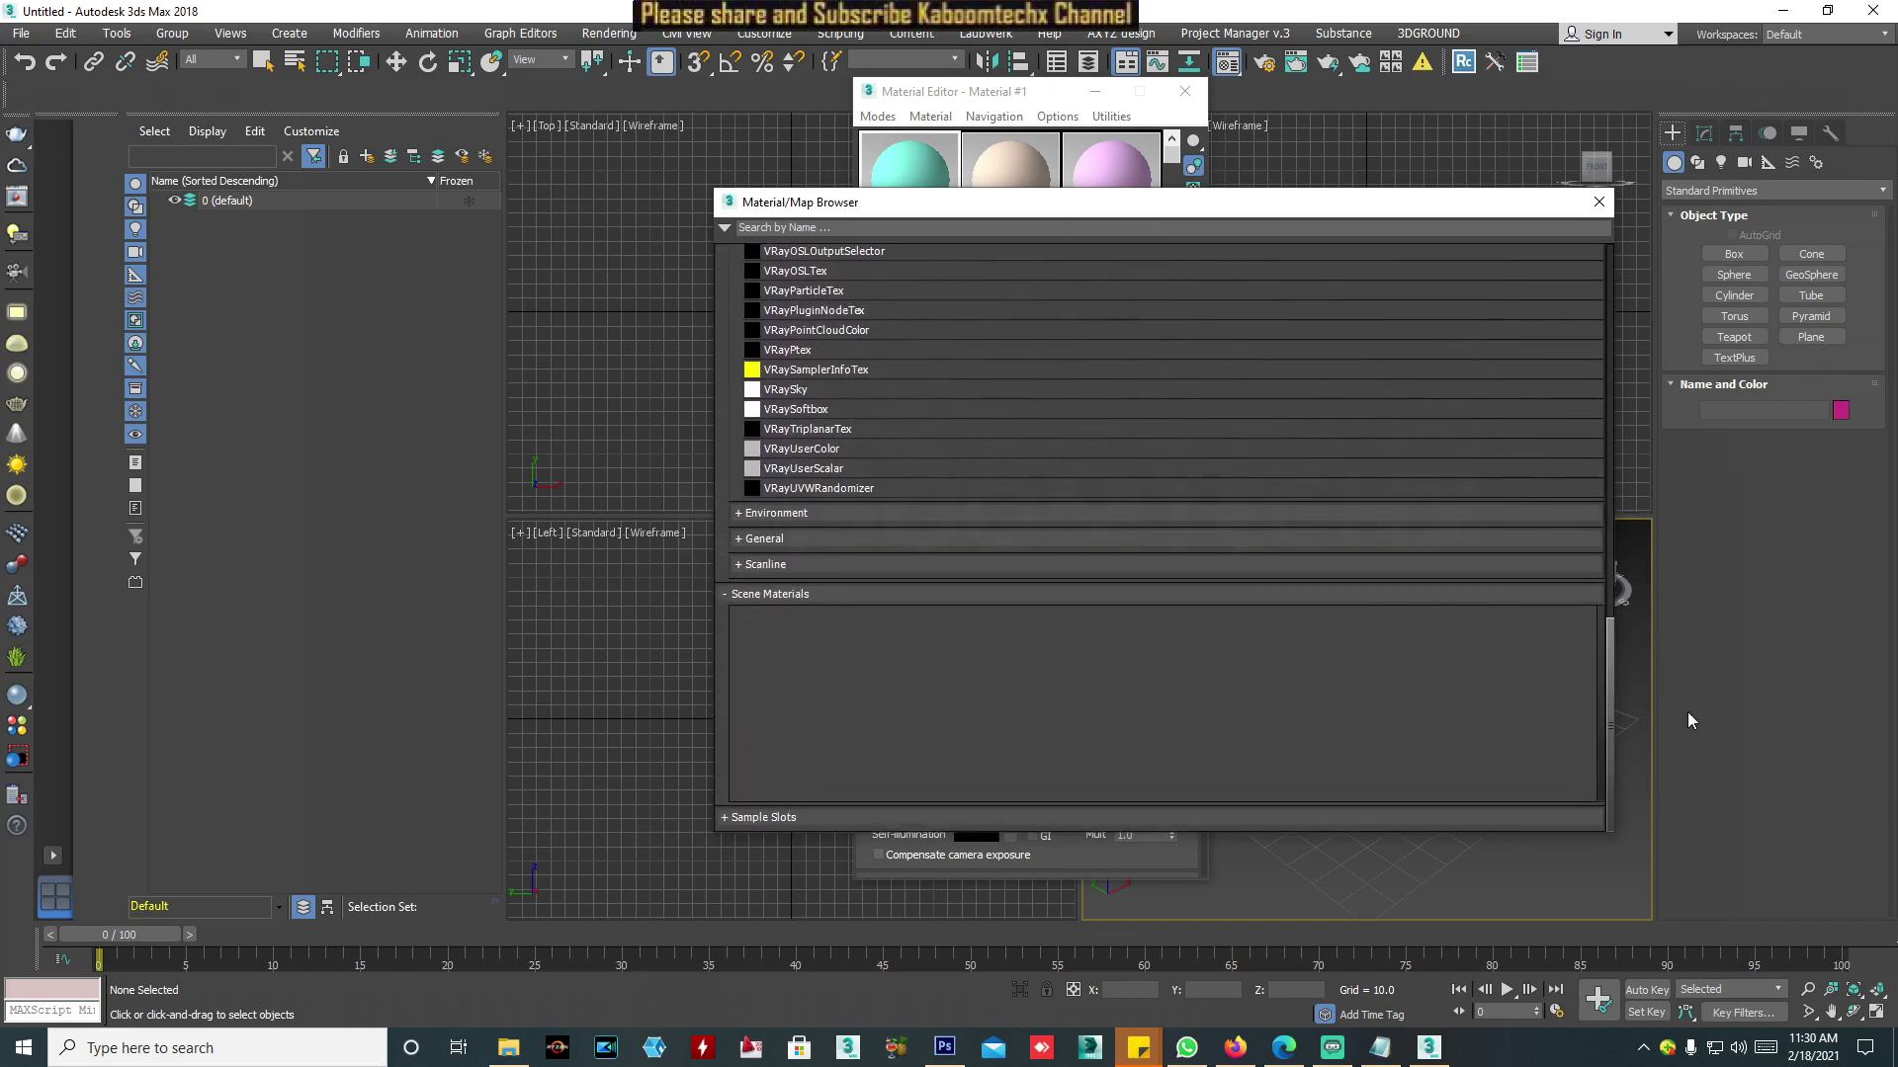
drag(1692, 773, 1625, 352)
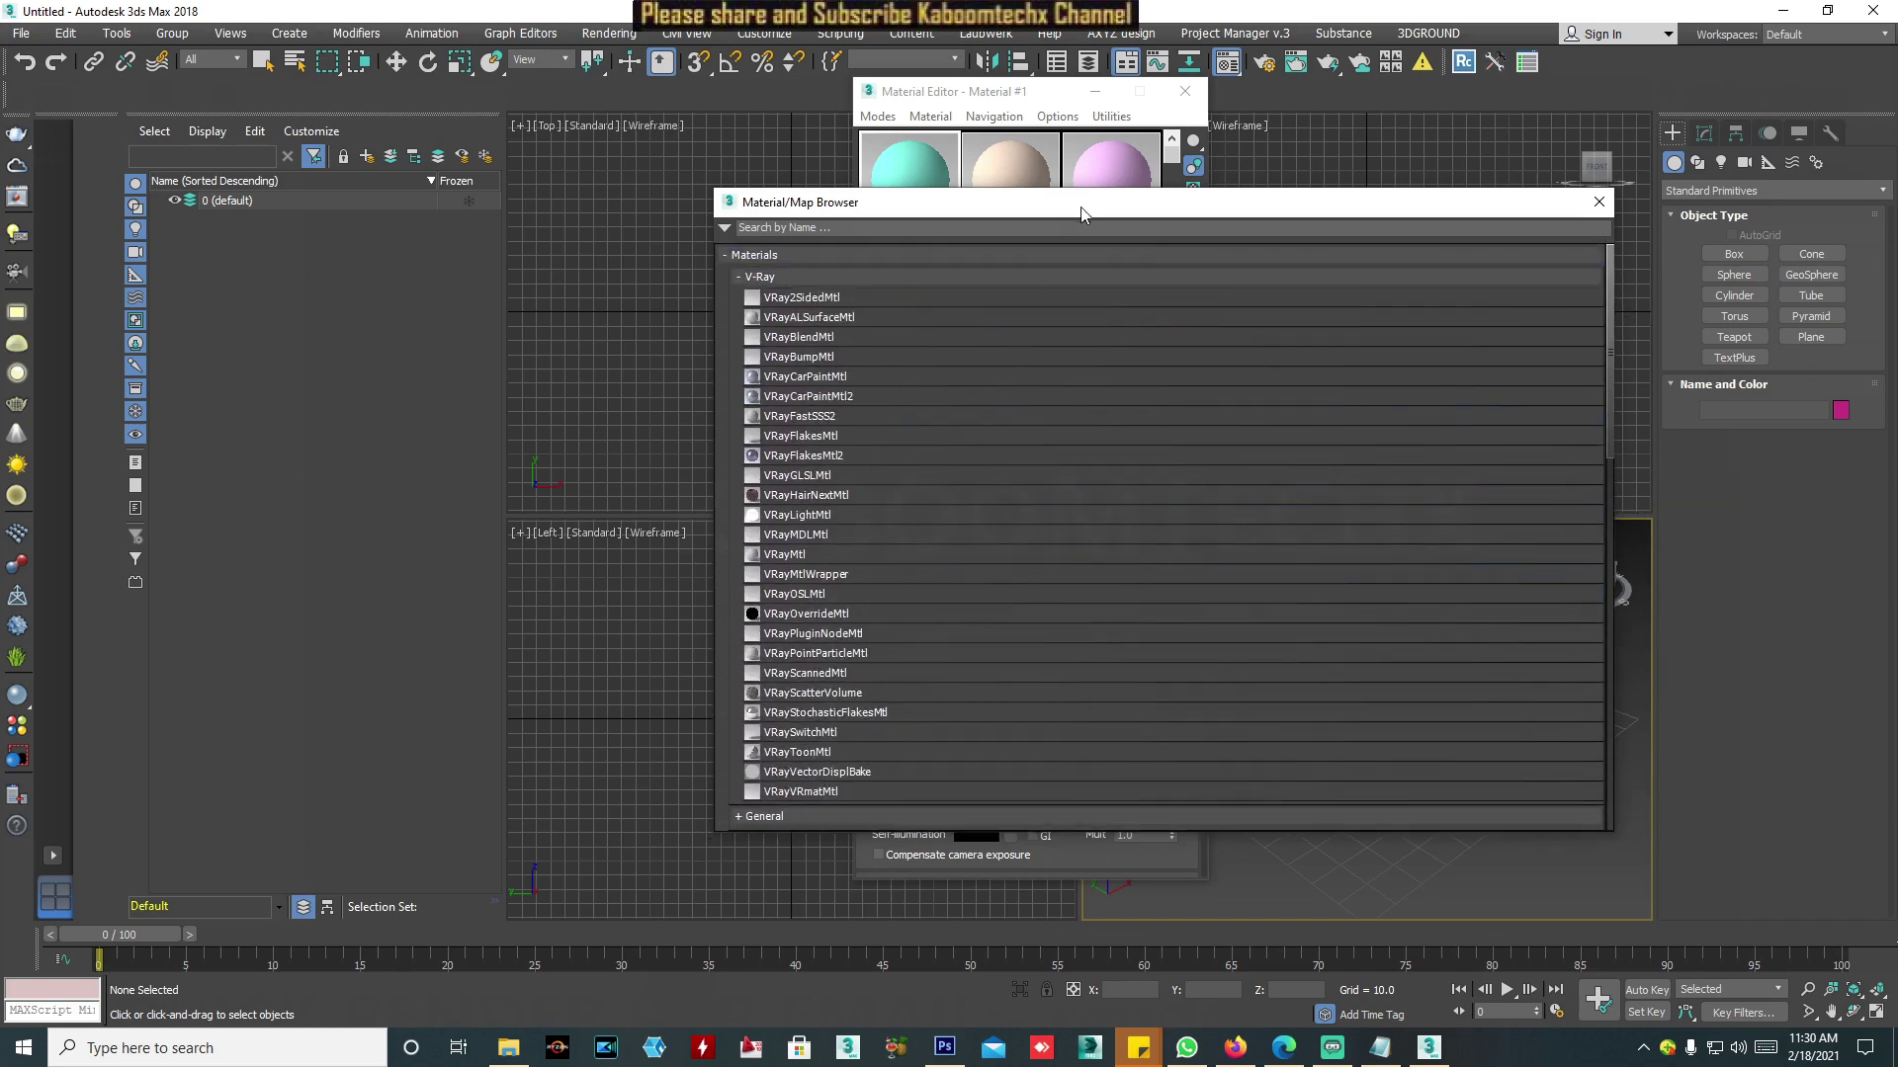
drag(1042, 205, 473, 132)
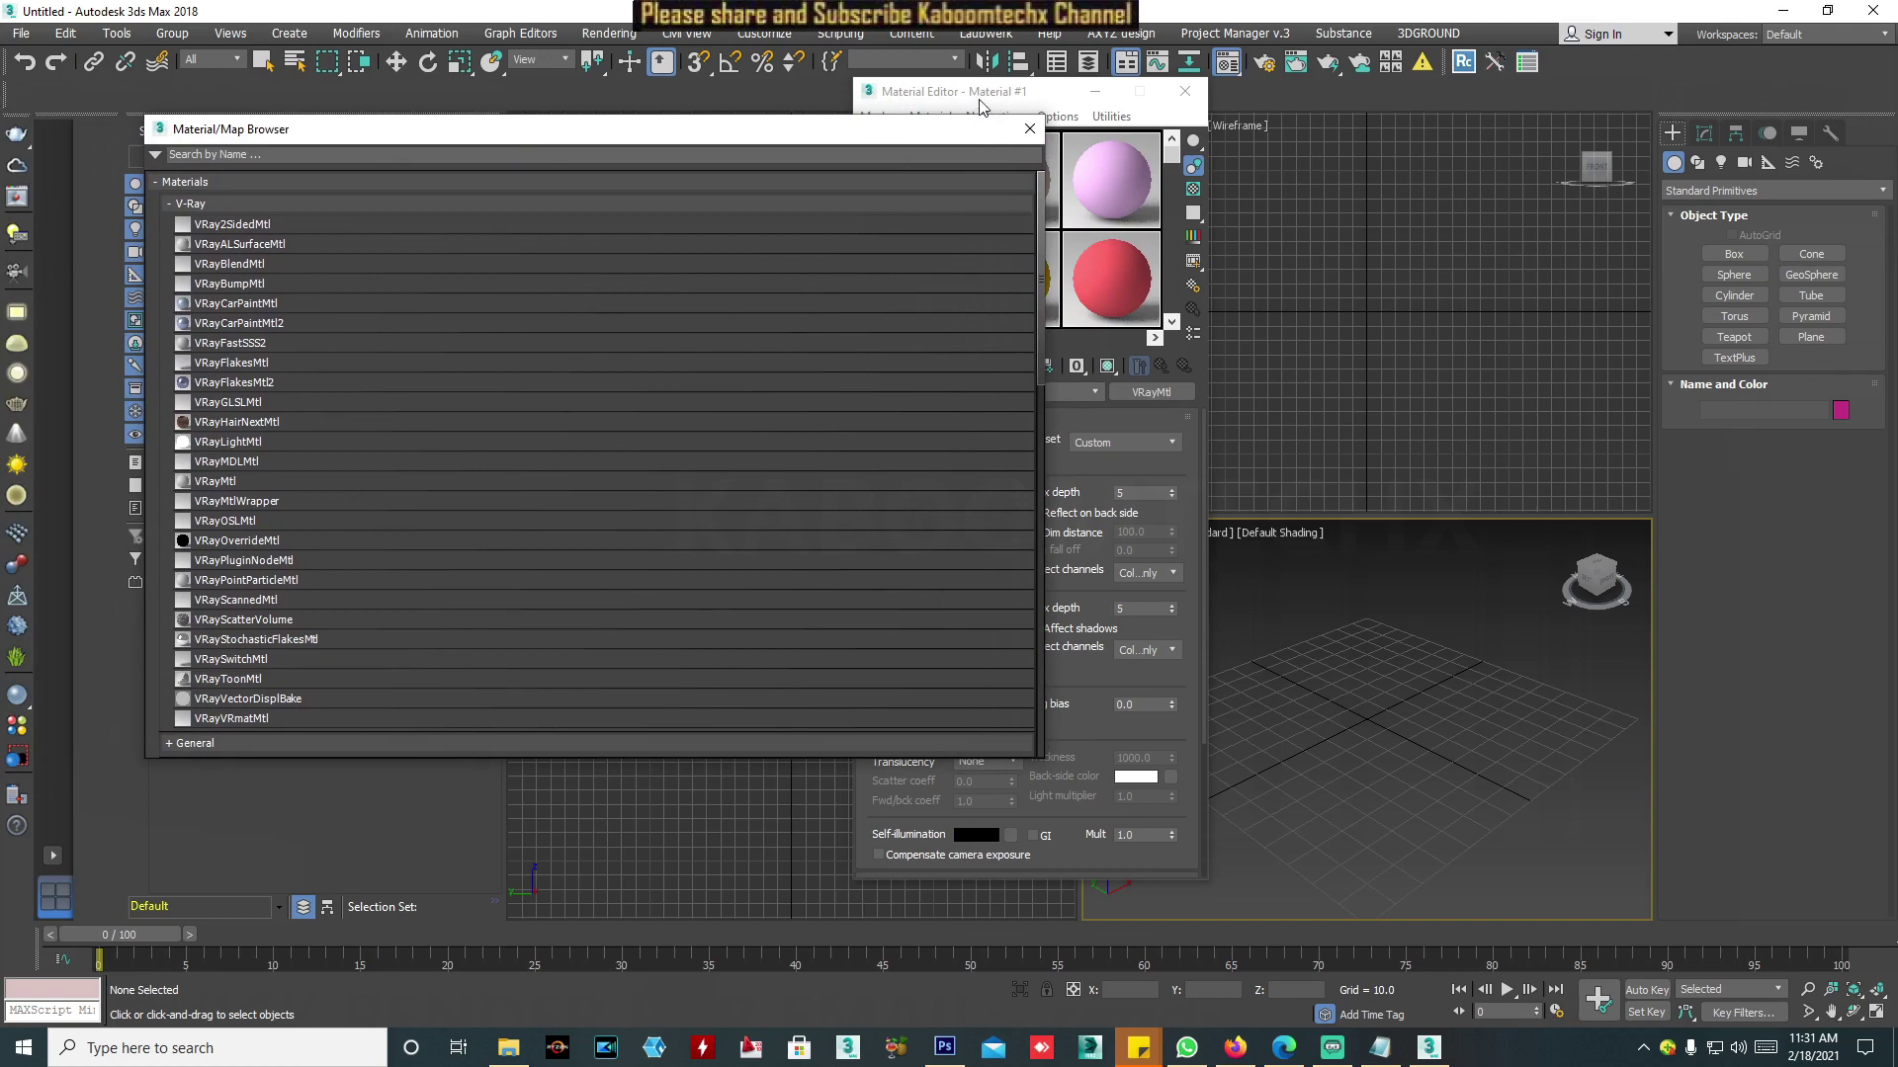
drag(982, 103, 1200, 112)
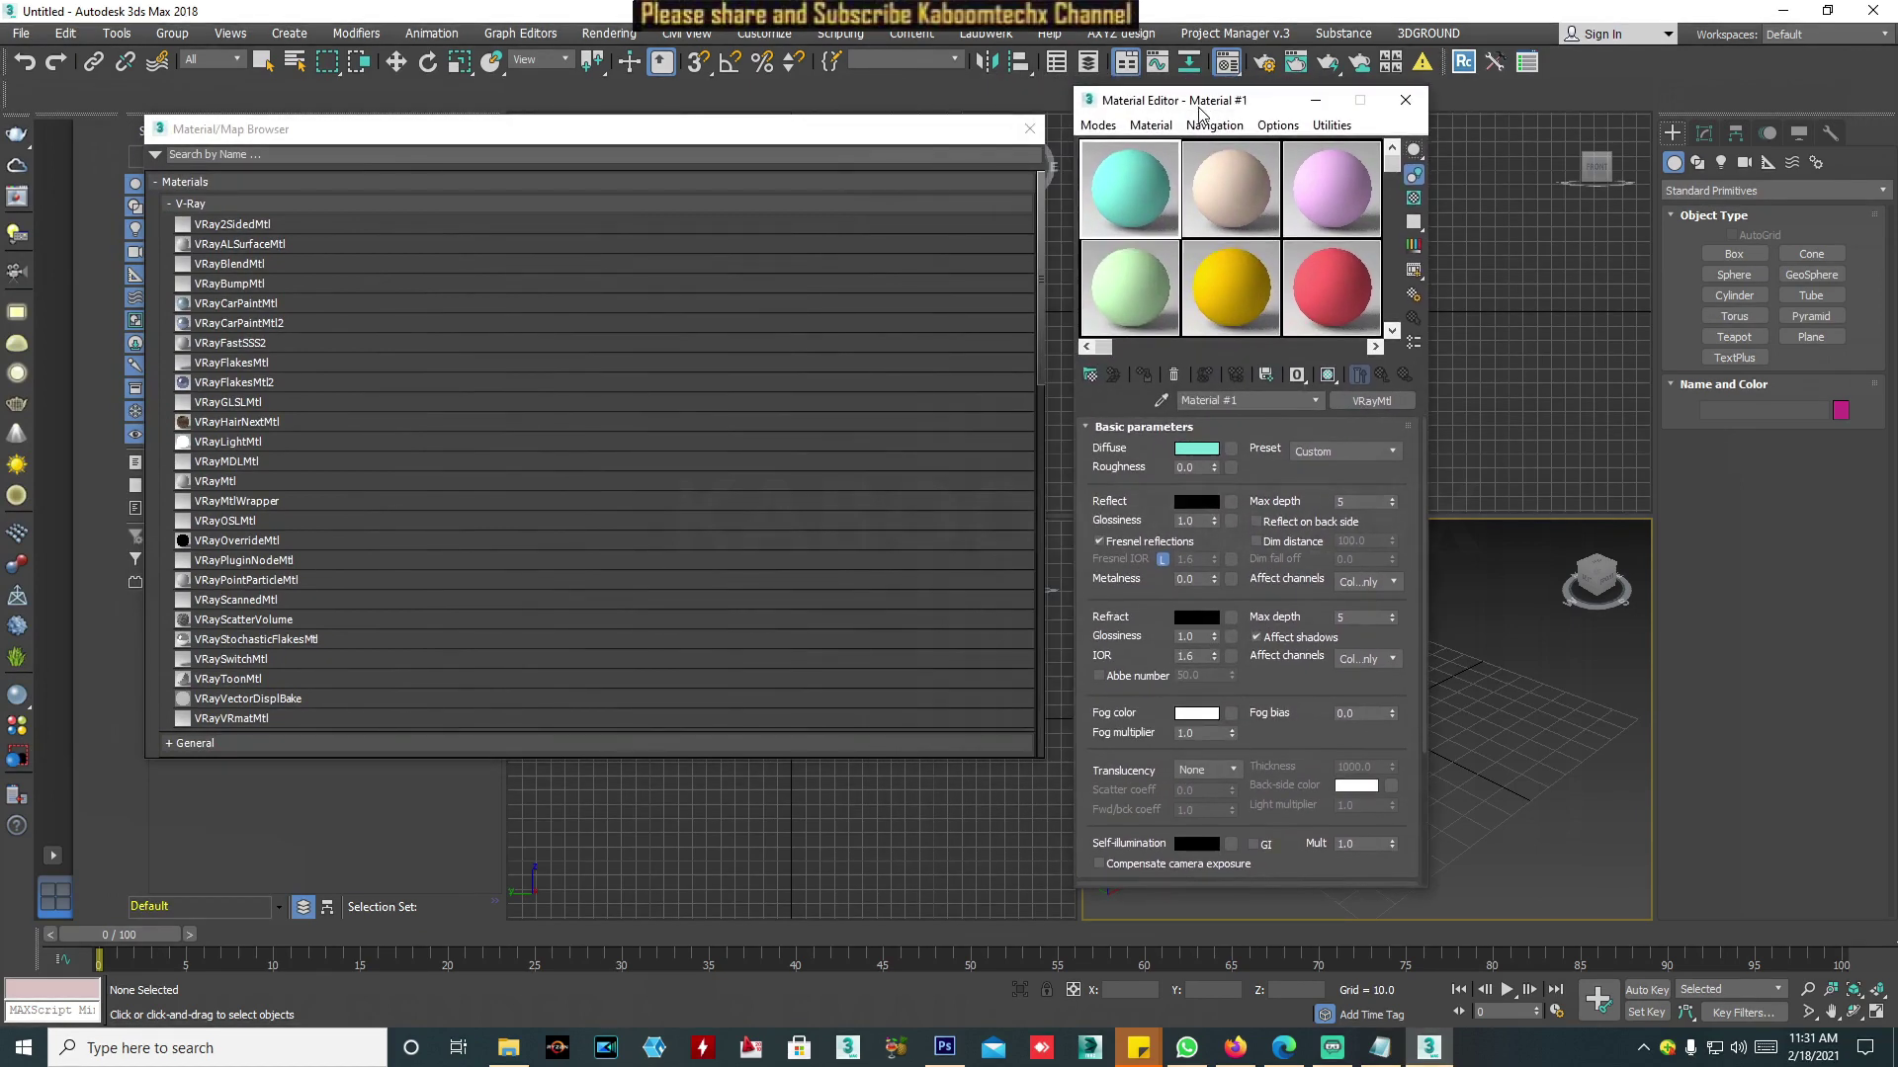
click(1380, 1048)
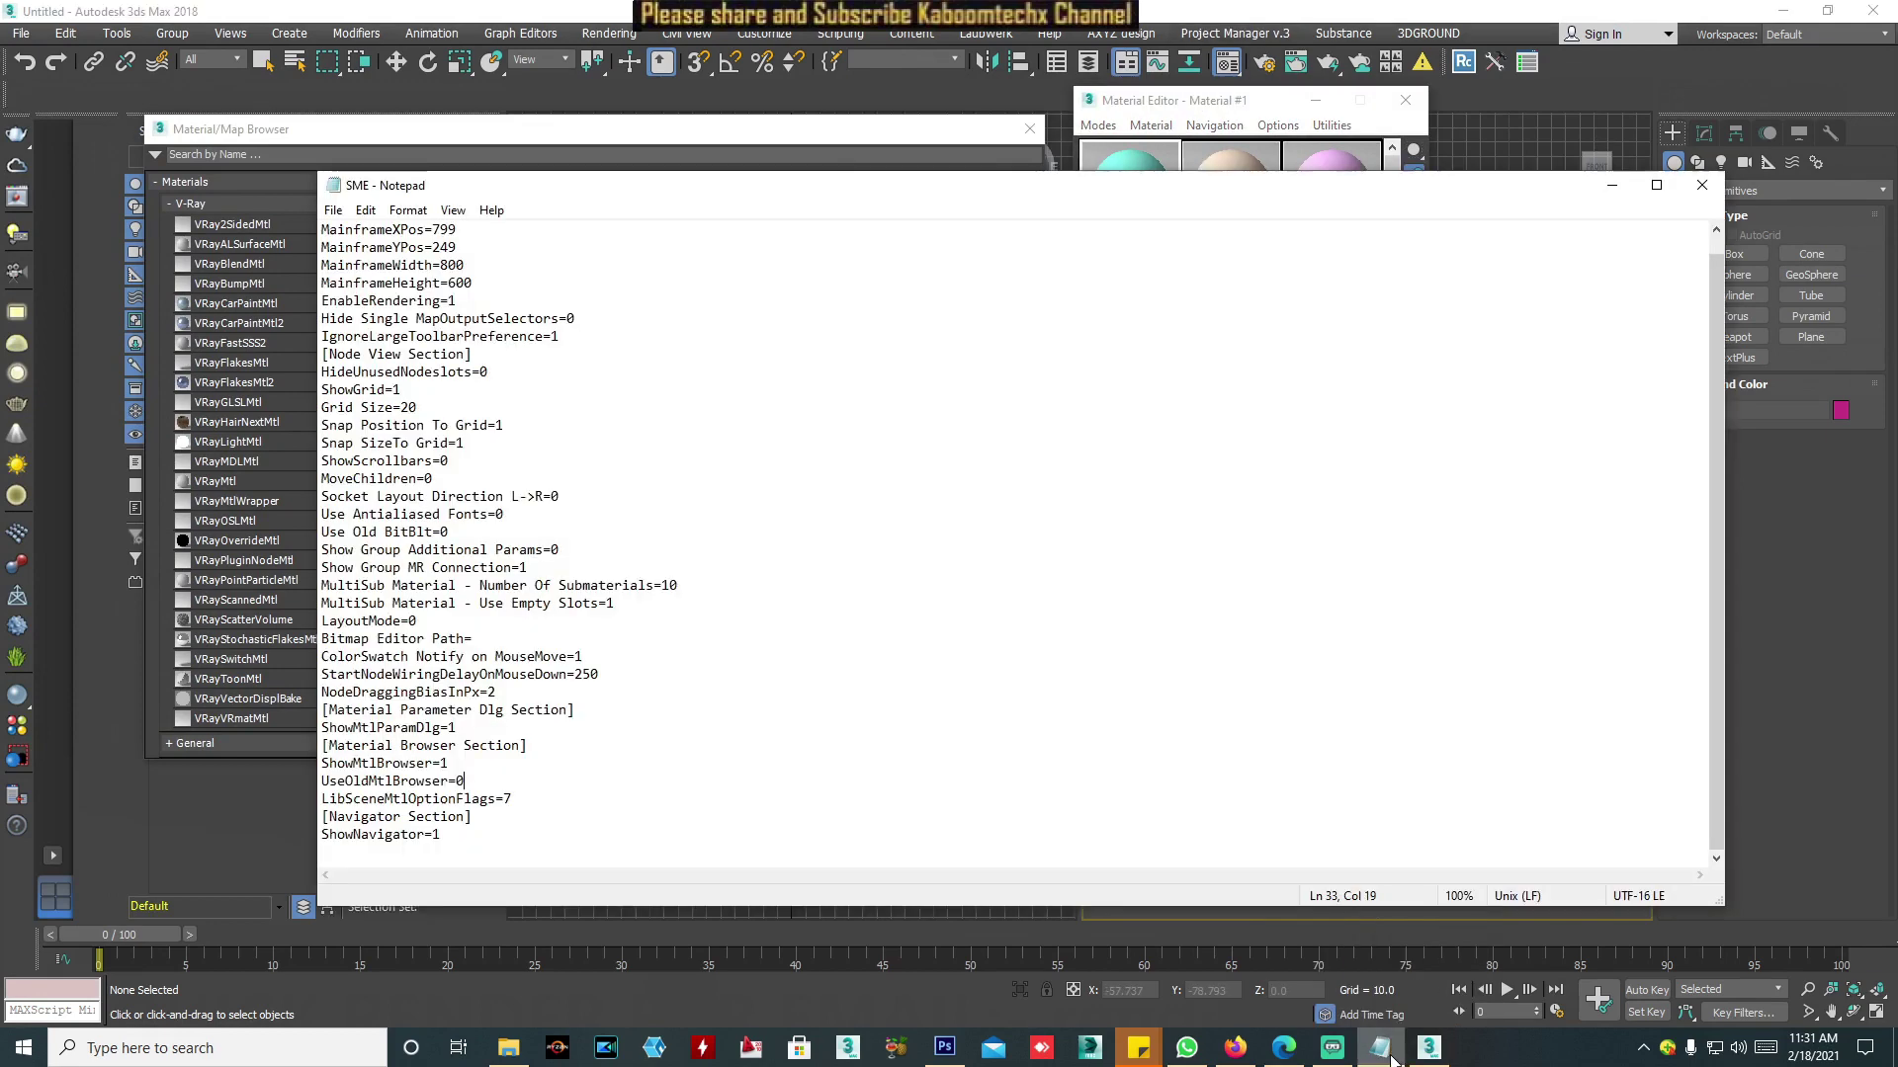
triple_click(462, 776)
click(468, 778)
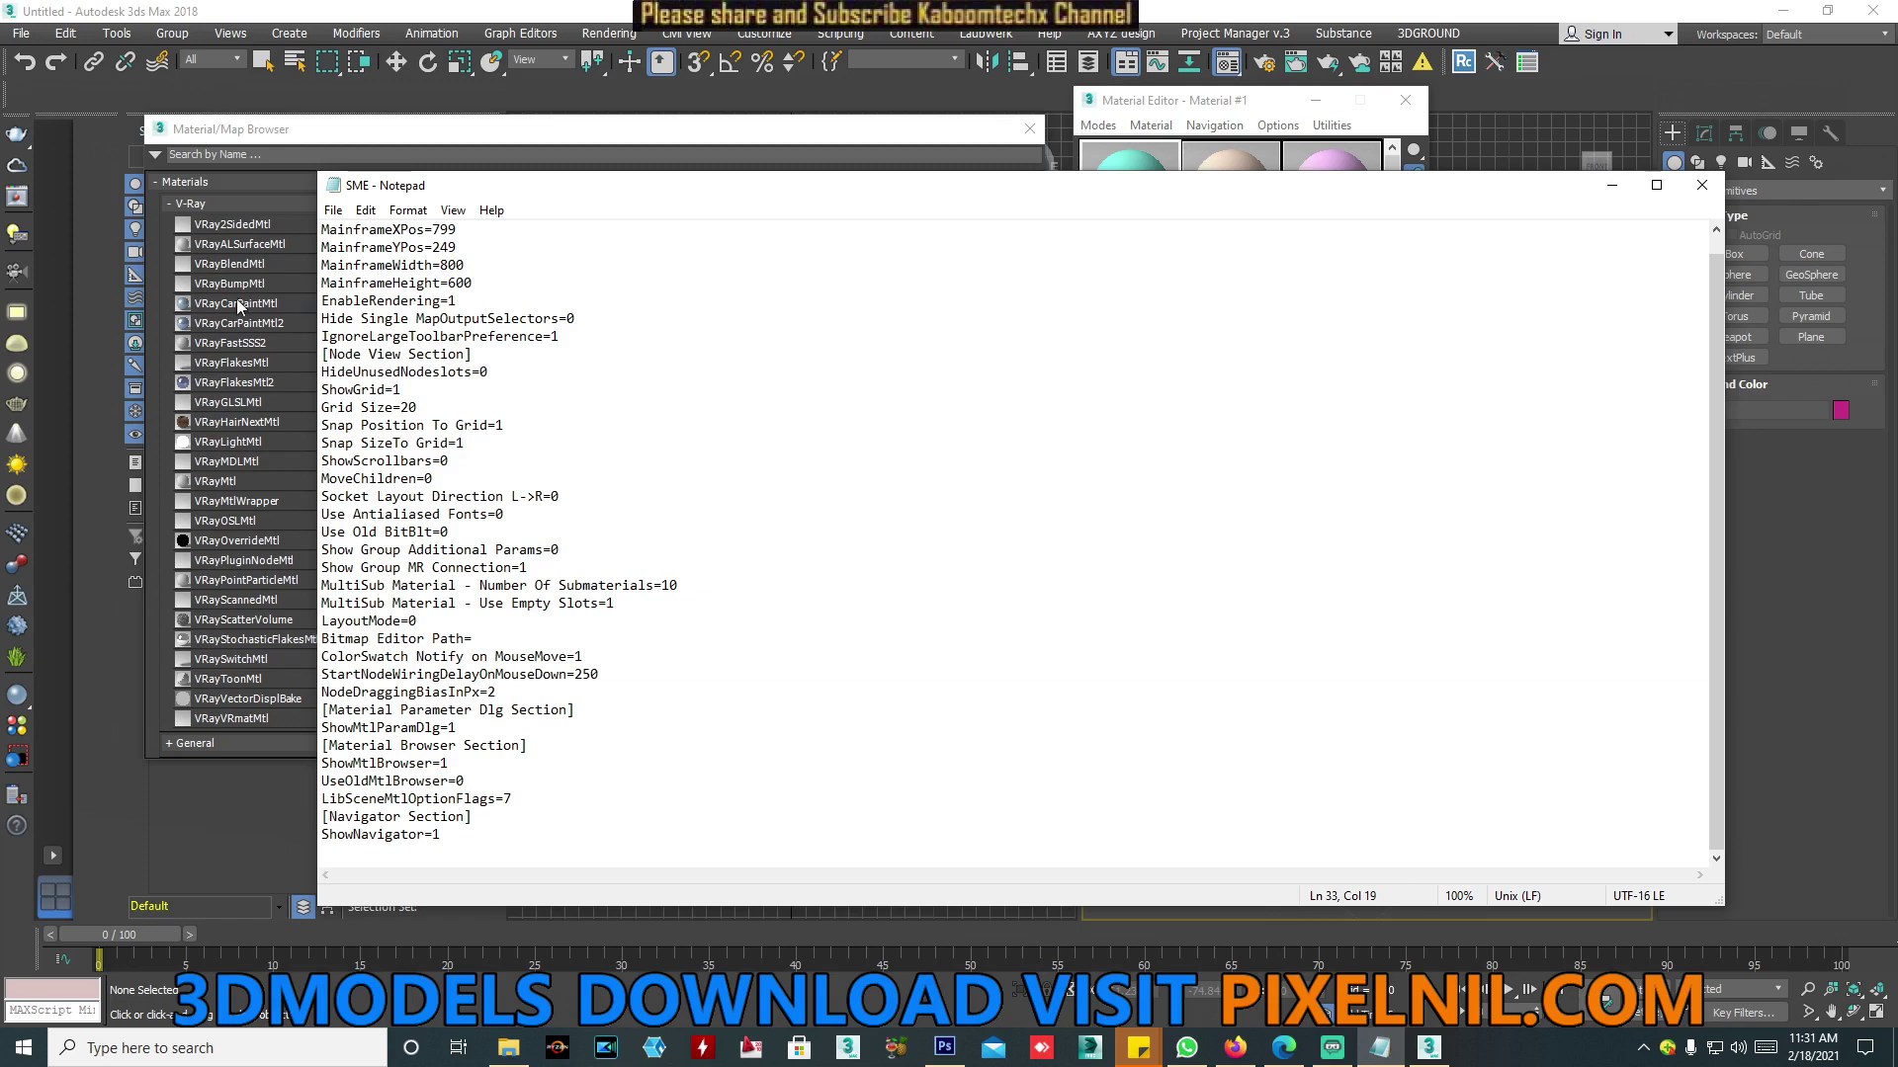